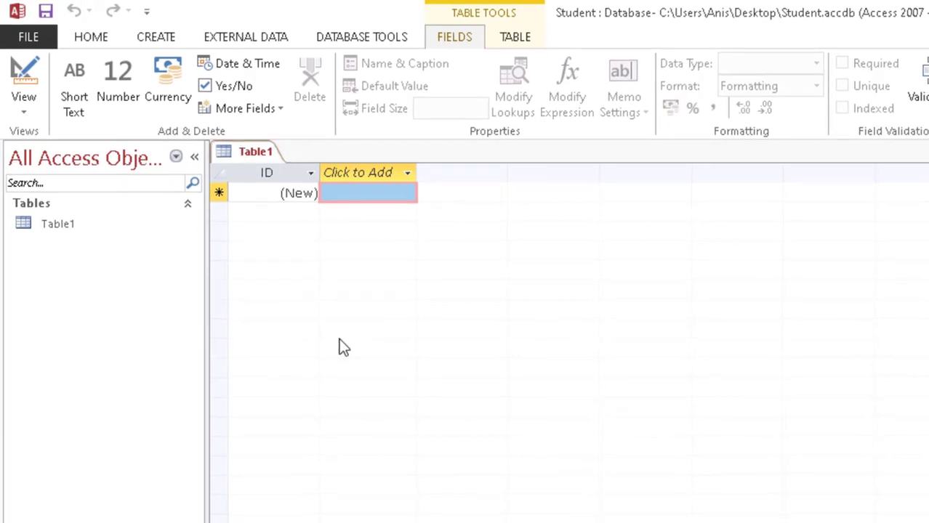
Step: Save the new table as class and switch it to Design View
key(ctrl+s)
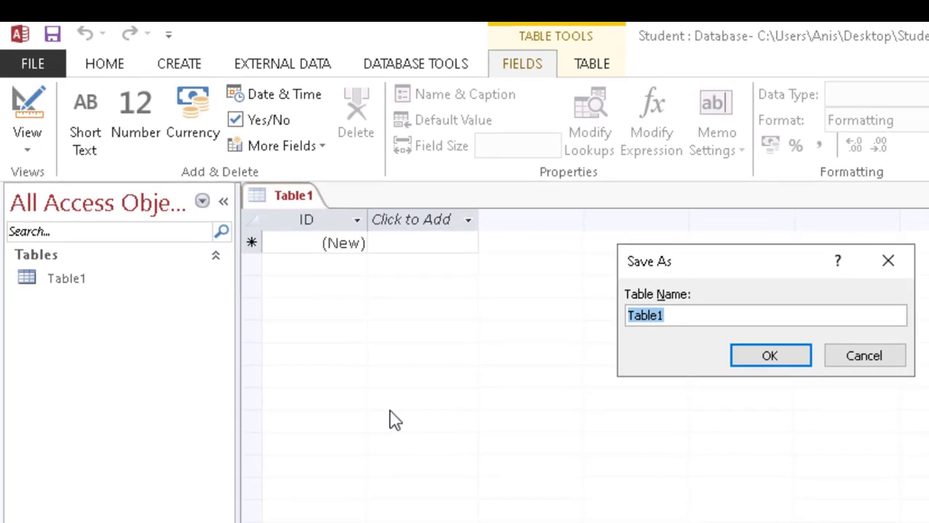
text(class)
key(Return)
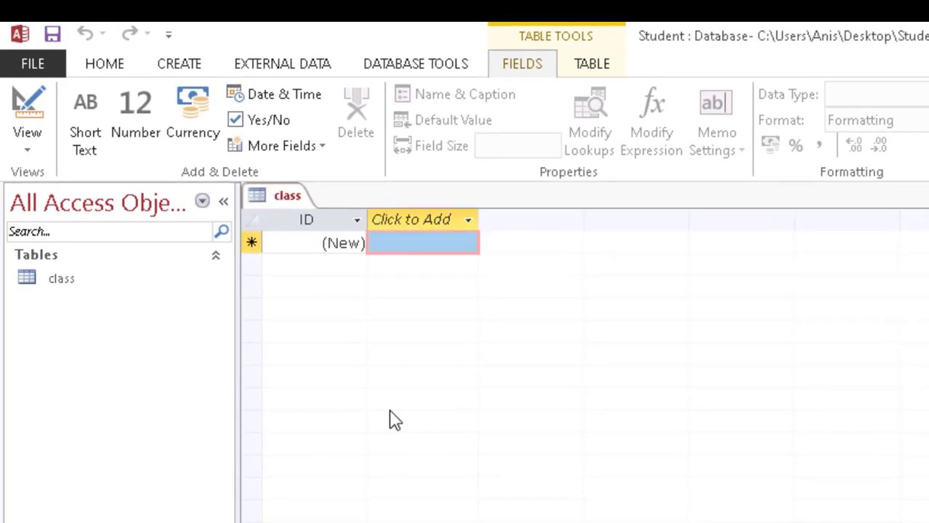
click(29, 105)
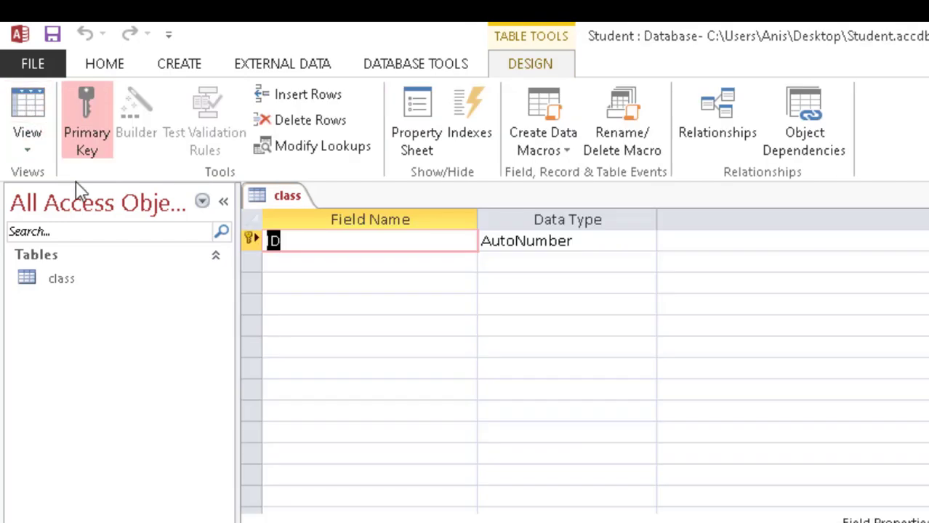
Step: Name the two fields class_code and class_description
text(clas)
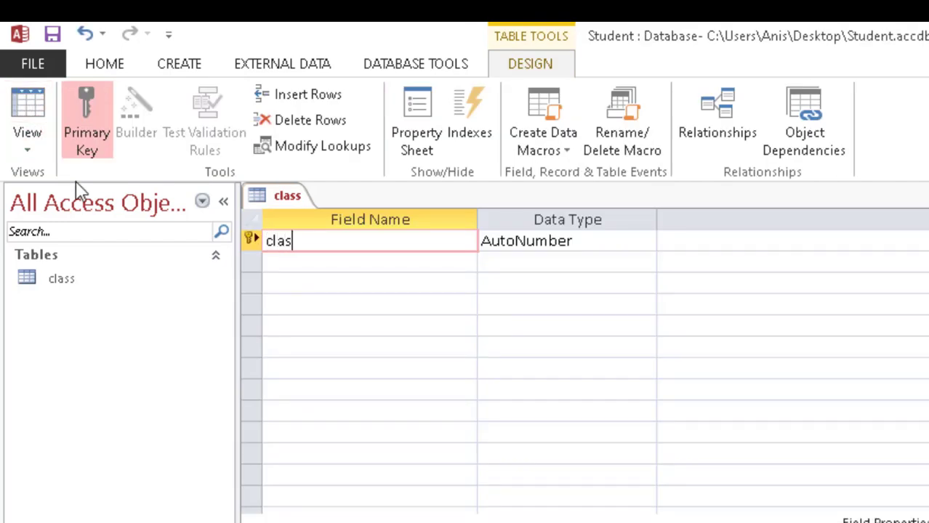
text(s_code)
key(Down)
text(co)
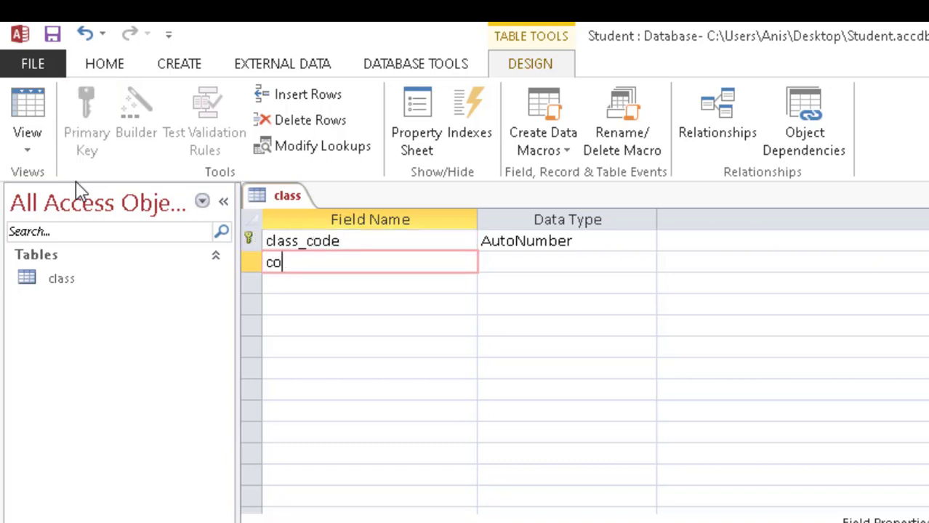
key(BackSpace)
text(lass_De)
key(BackSpace)
key(BackSpace)
text(description)
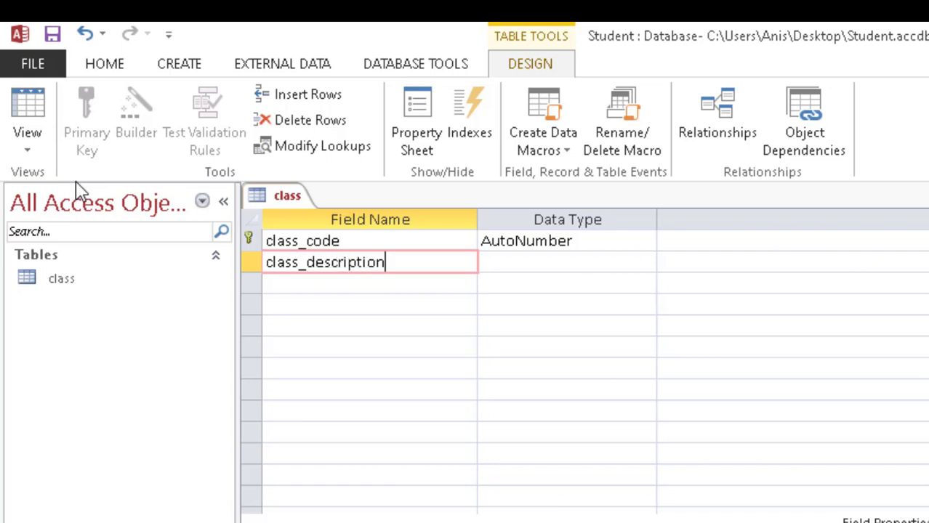
Step: Set the class_code and class_description data types to Short Text
click(596, 241)
click(645, 242)
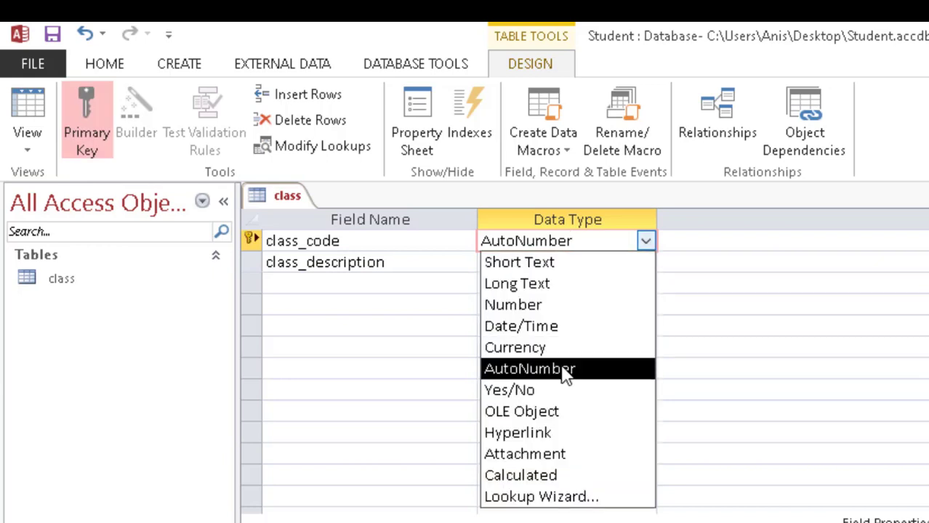
click(534, 263)
click(592, 267)
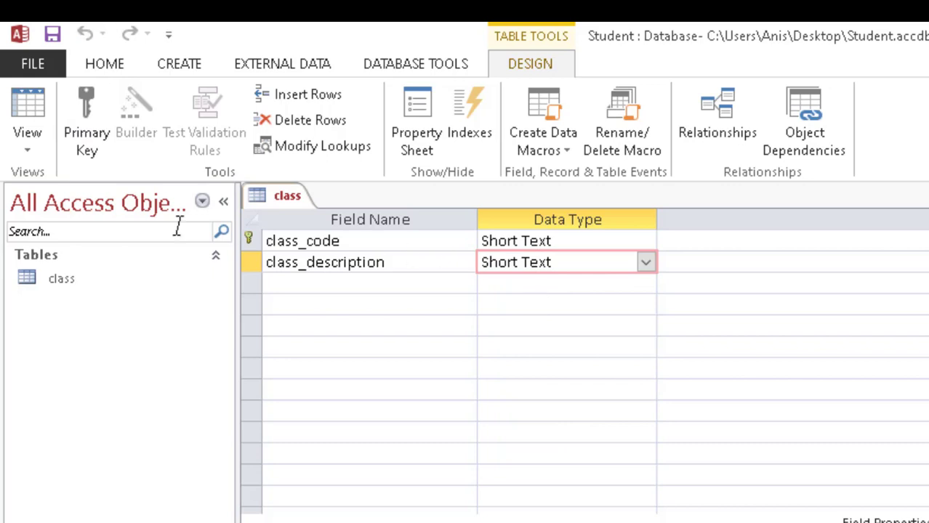
Step: Close the class table design, then reopen its datasheet and close it too
right_click(285, 197)
key(Escape)
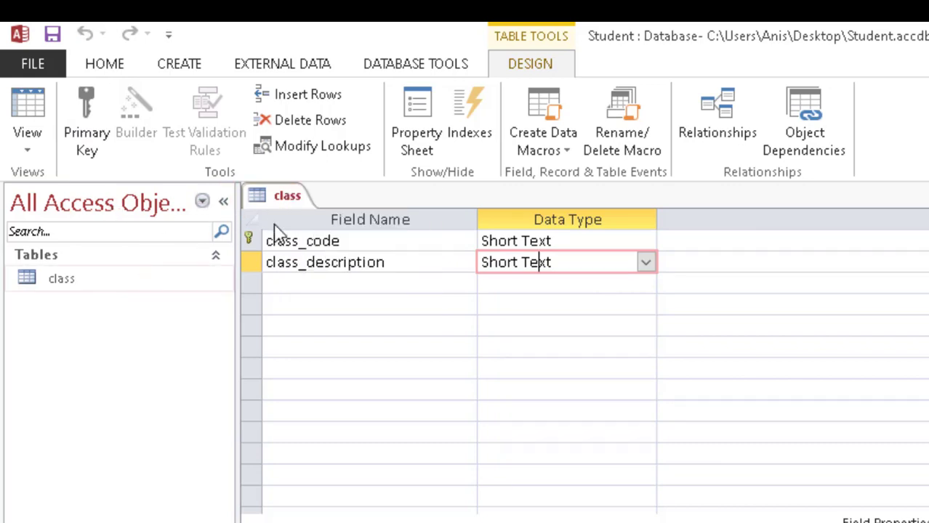
right_click(291, 198)
click(320, 240)
double_click(65, 282)
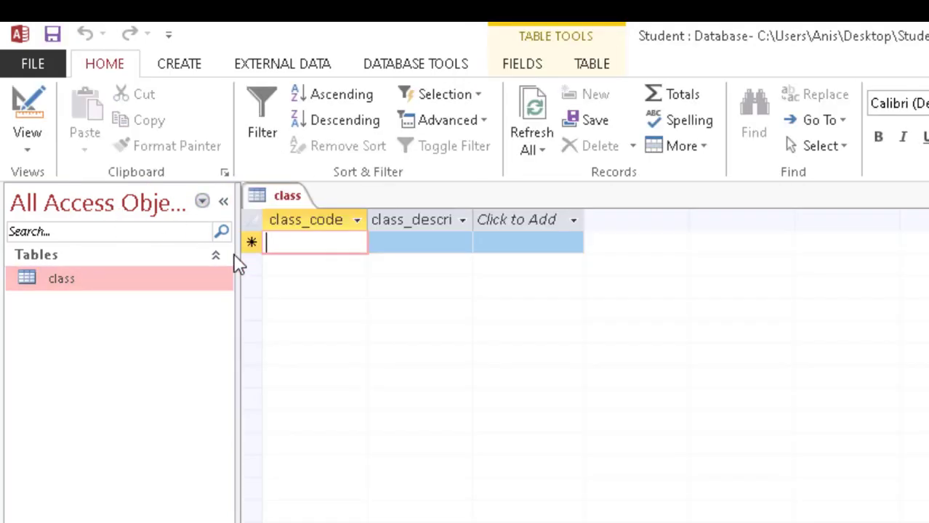
right_click(285, 199)
click(332, 240)
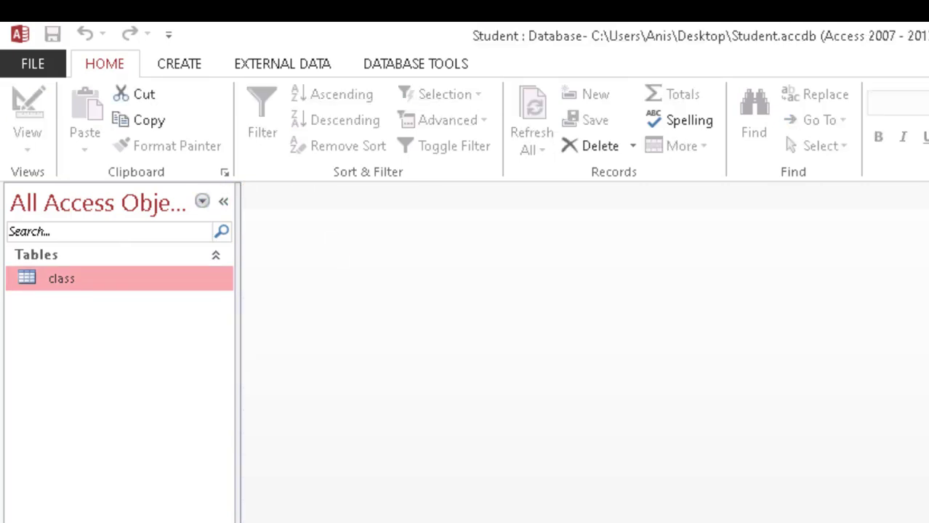
Step: Bring up PowerPoint slide 11 to read the Student database table tasks
key(alt+Tab)
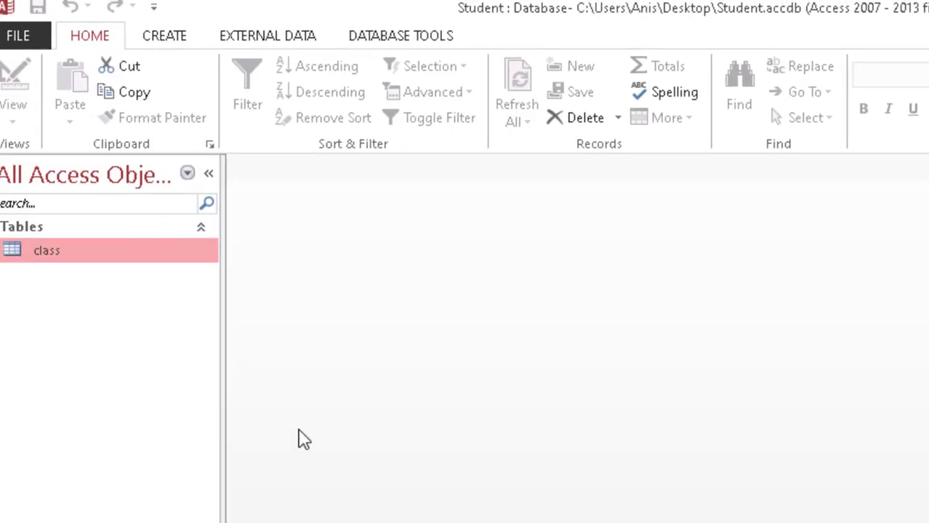
Step: Create a blank table, save it as subjects, and switch to Design View
click(168, 43)
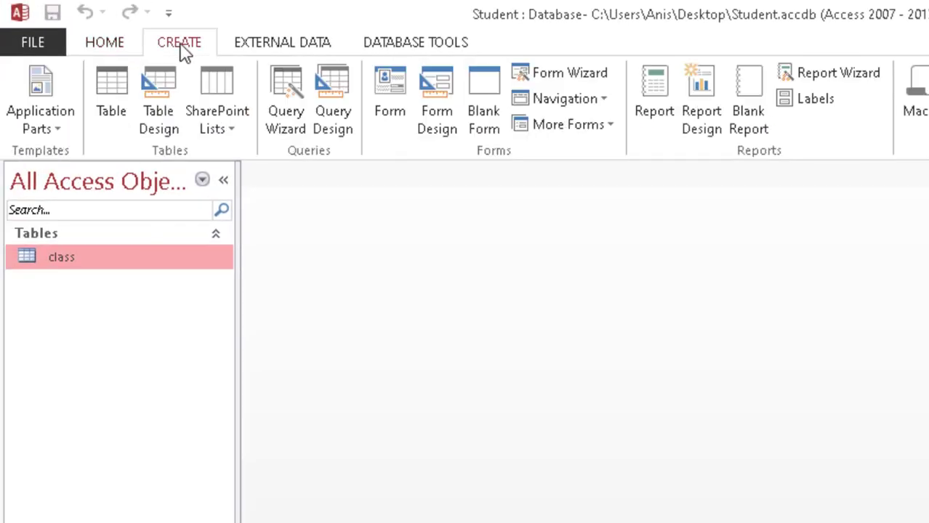
click(115, 104)
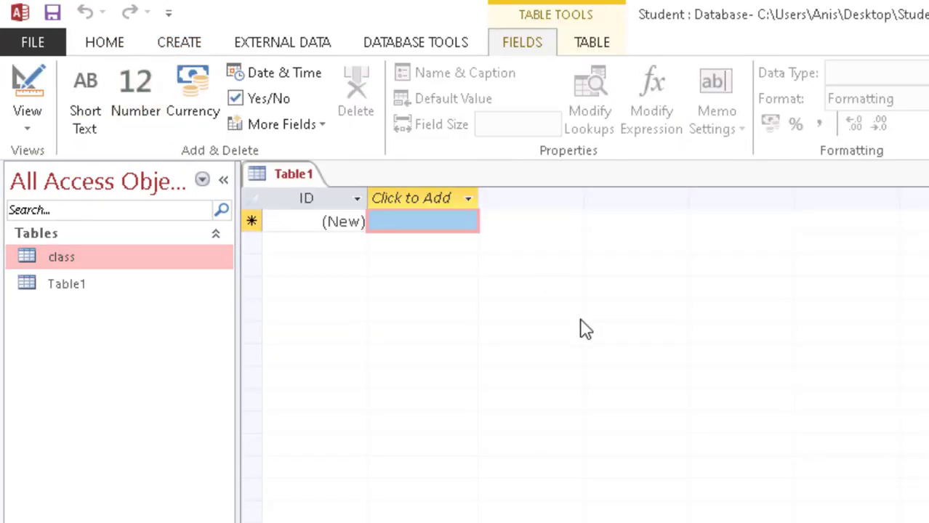
key(ctrl+s)
text(subjects)
key(Return)
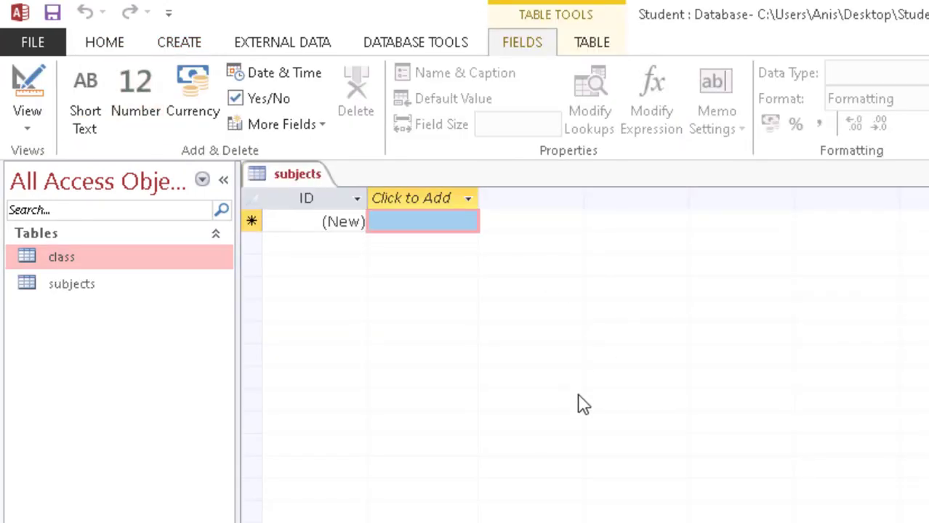
click(35, 80)
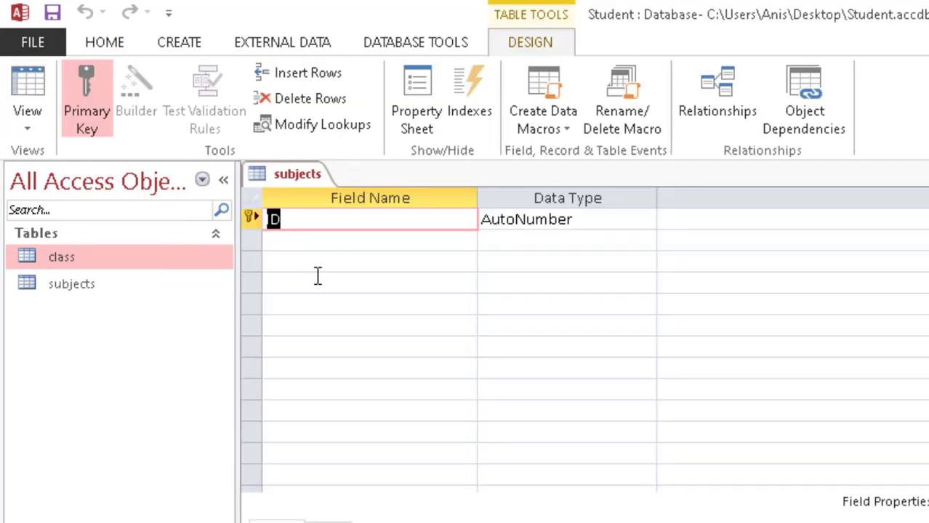
Step: Enter the field names subject_code and name_of_subject
text(subjec)
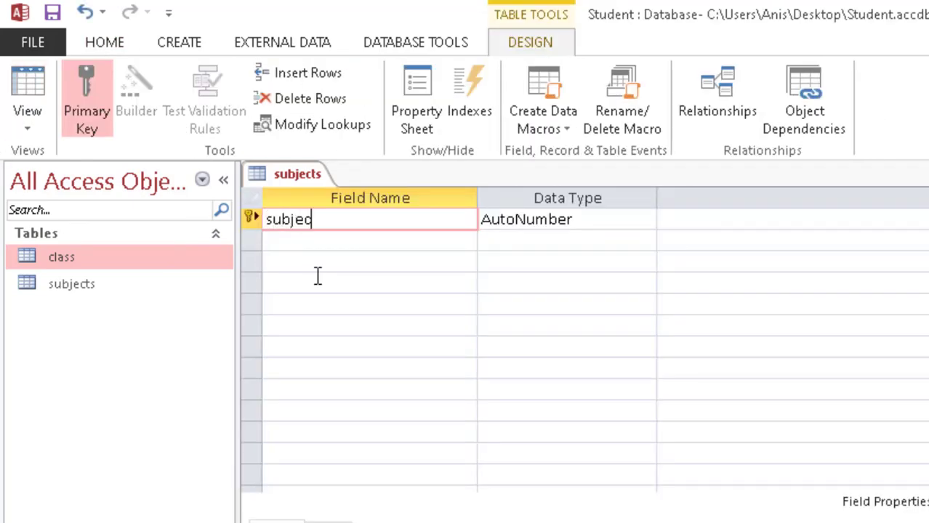
text(t_cdo)
key(BackSpace)
key(BackSpace)
text(ode)
key(Down)
text(d)
key(BackSpace)
text(nam)
key(BackSpace)
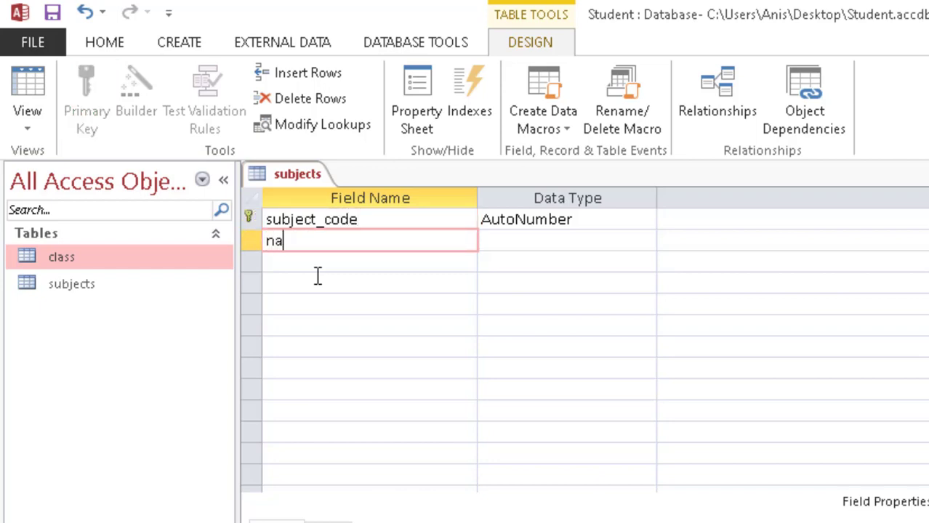
key(alt+Tab)
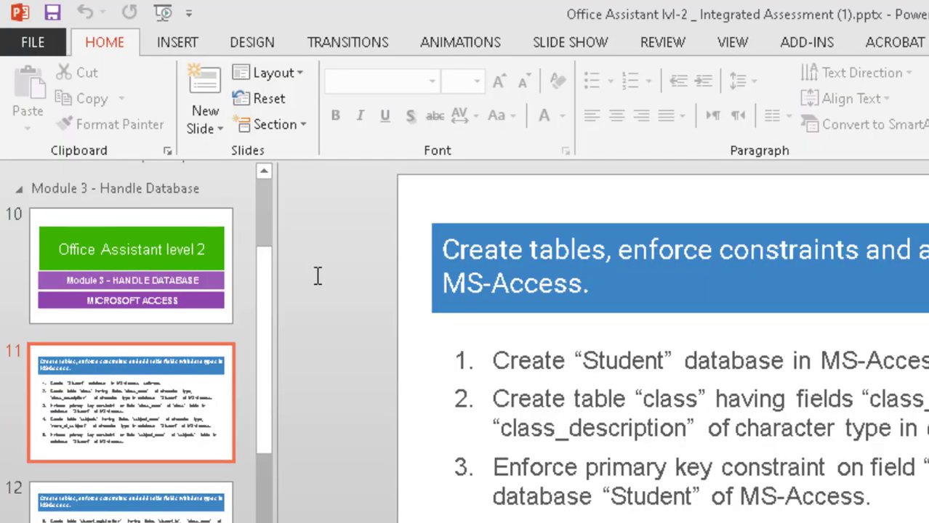
key(alt+Tab)
key(BackSpace)
text(ame)
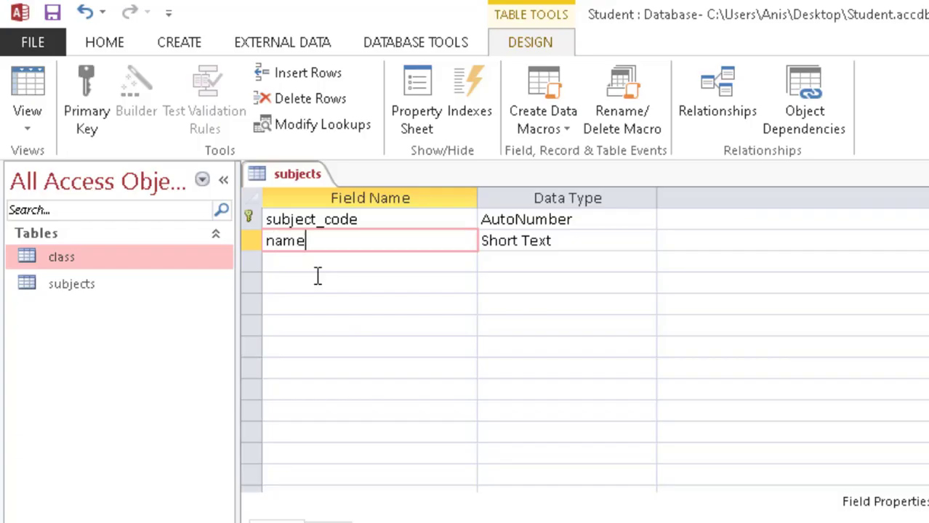
text(_of_subject)
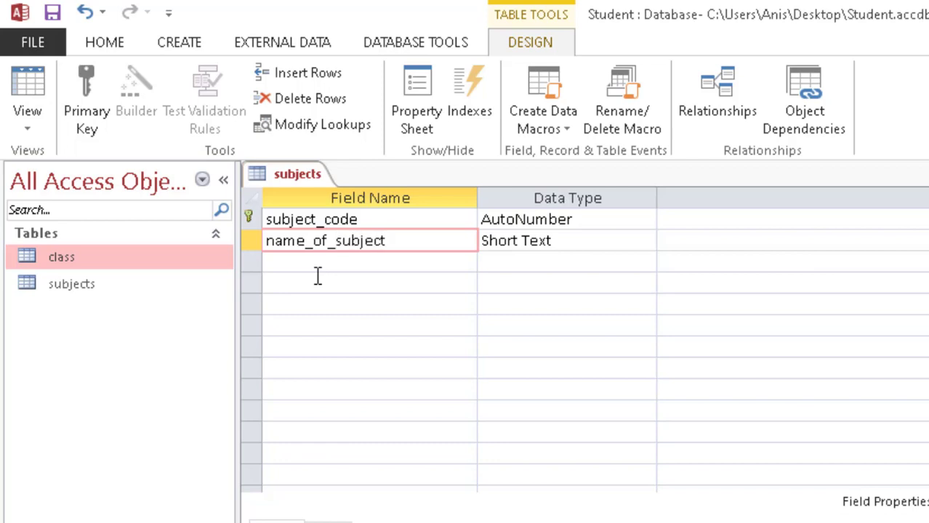
Step: Make subject_code and name_of_subject Short Text and close the subjects design
click(580, 219)
click(645, 220)
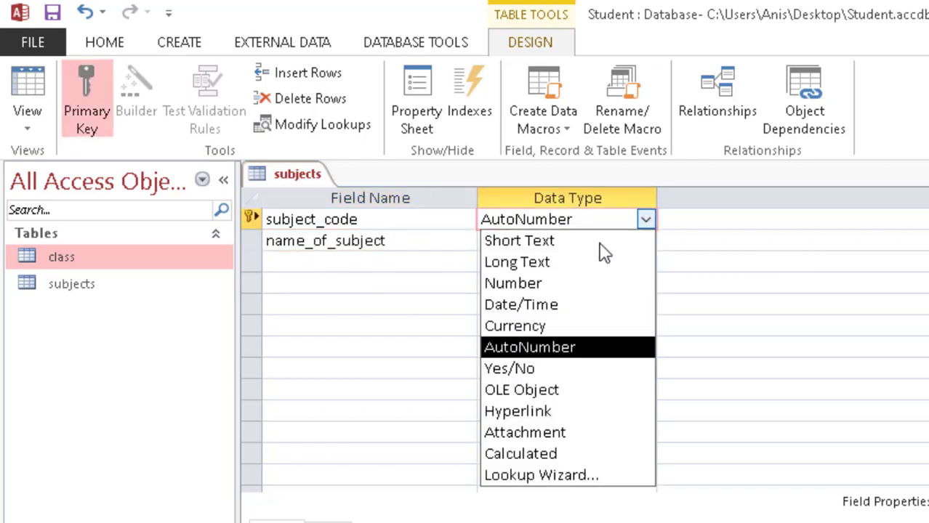
click(587, 241)
click(617, 242)
click(646, 241)
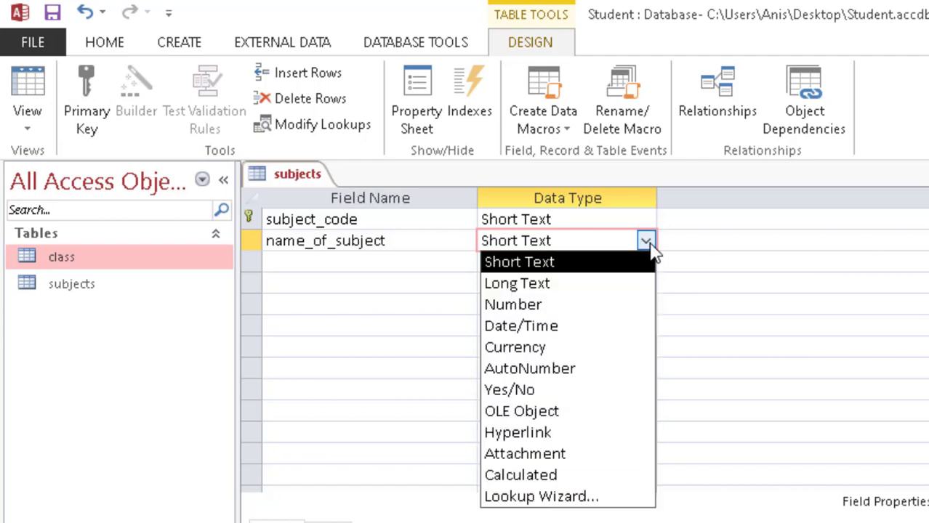
click(586, 266)
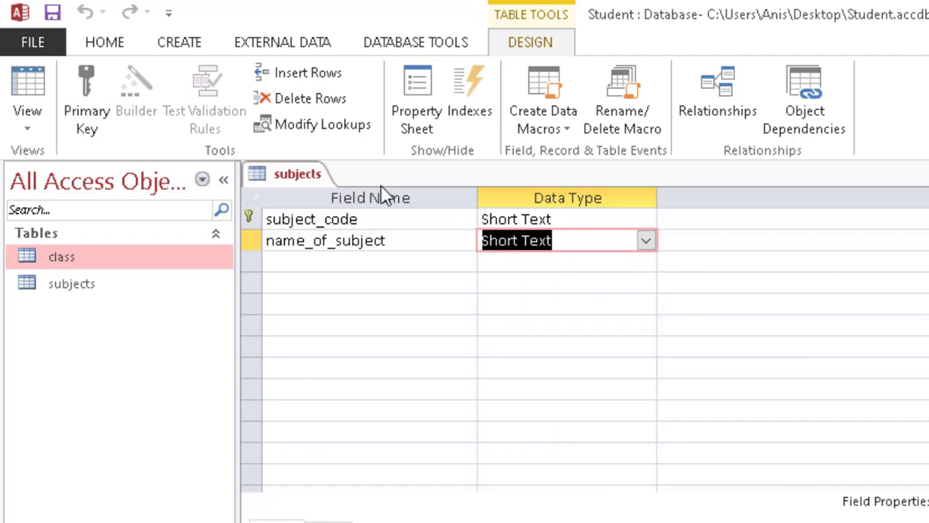
right_click(310, 176)
click(314, 210)
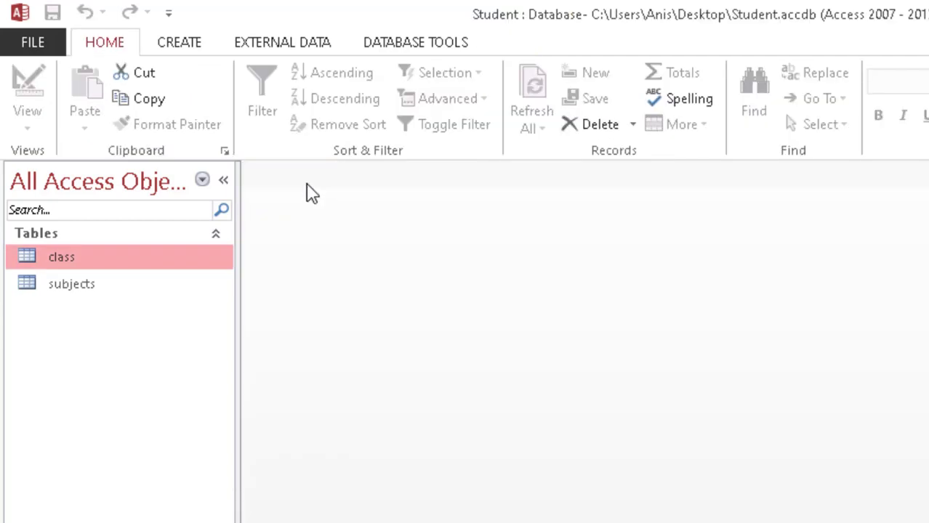
Step: Scroll the PowerPoint task slides down to slide 12 with the student_registration table task
key(alt+Tab)
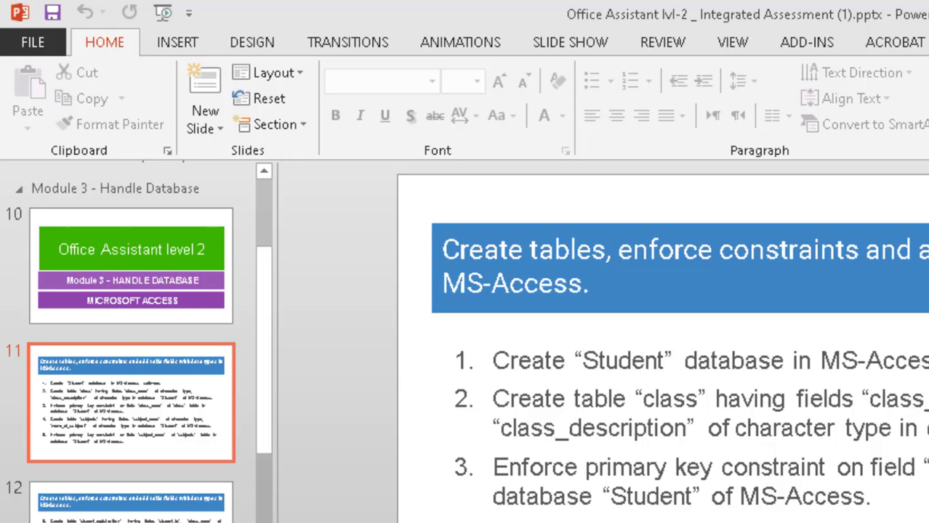
scroll(573, 487, down, 1)
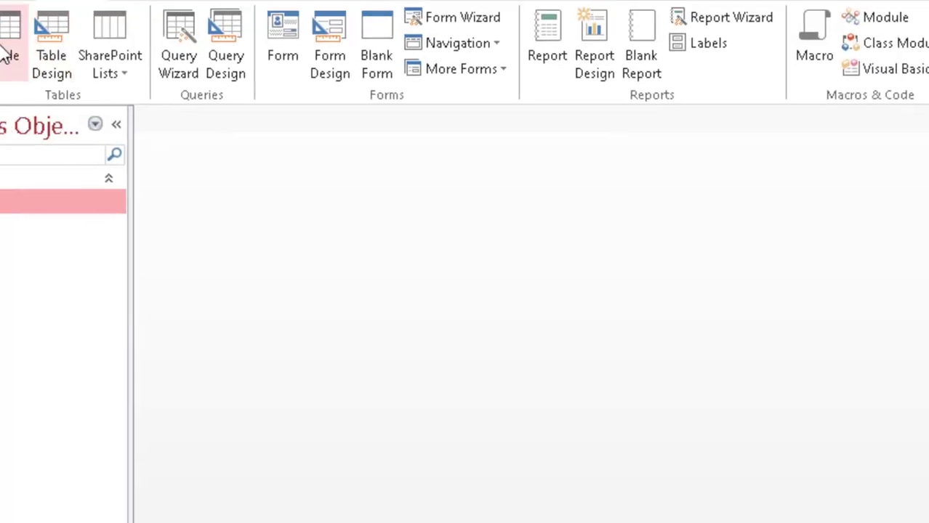
Step: Create a blank table saved as student_registrations and switch to Design View
click(108, 98)
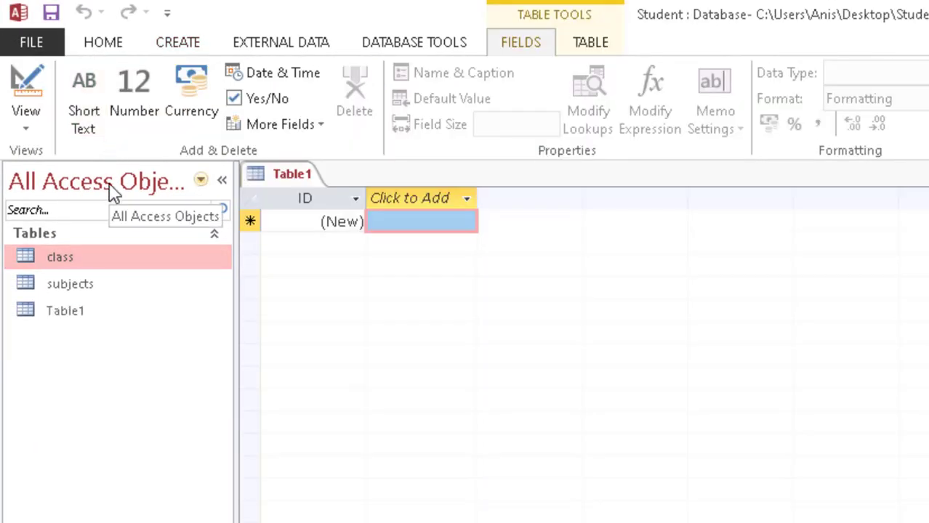
key(ctrl+s)
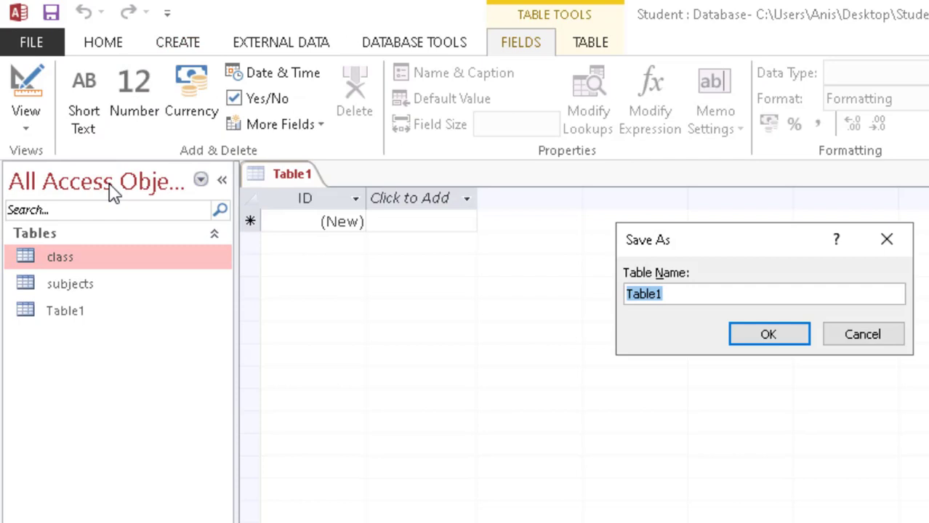
text(student)
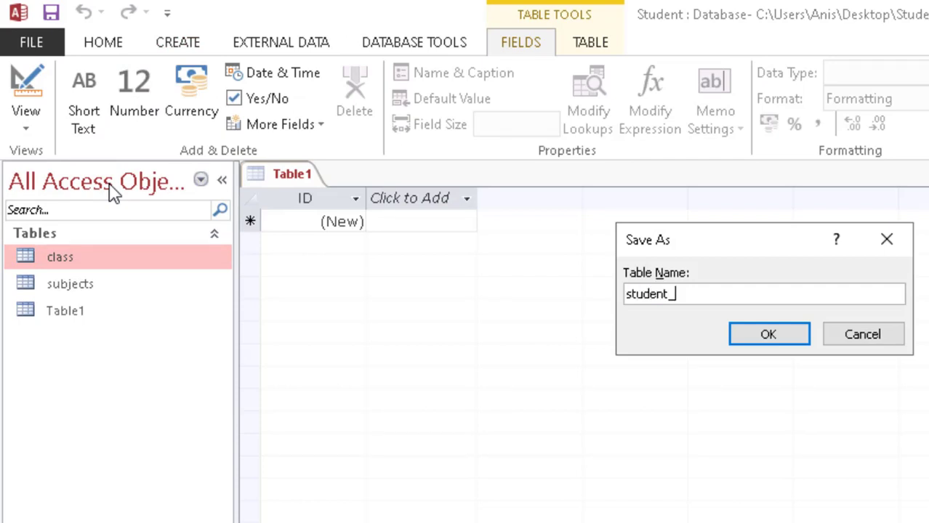
text(_registrations)
key(Return)
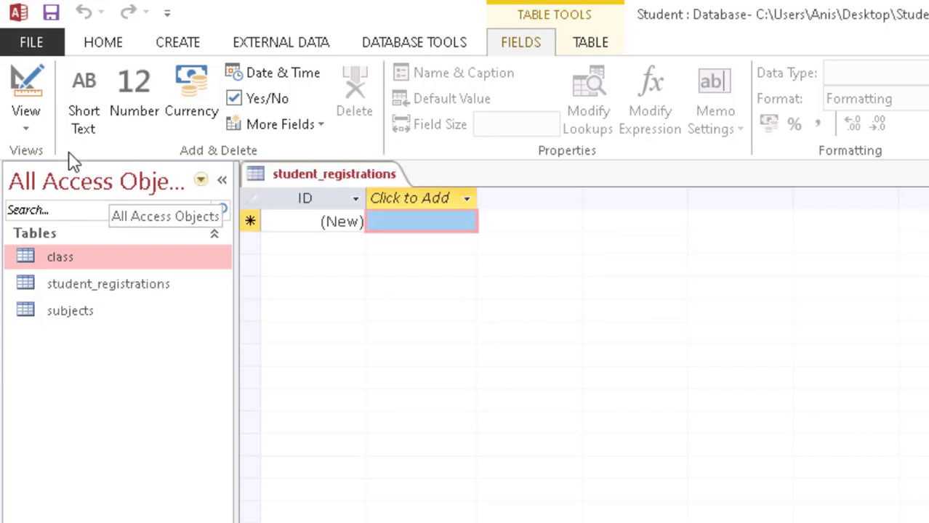
click(29, 82)
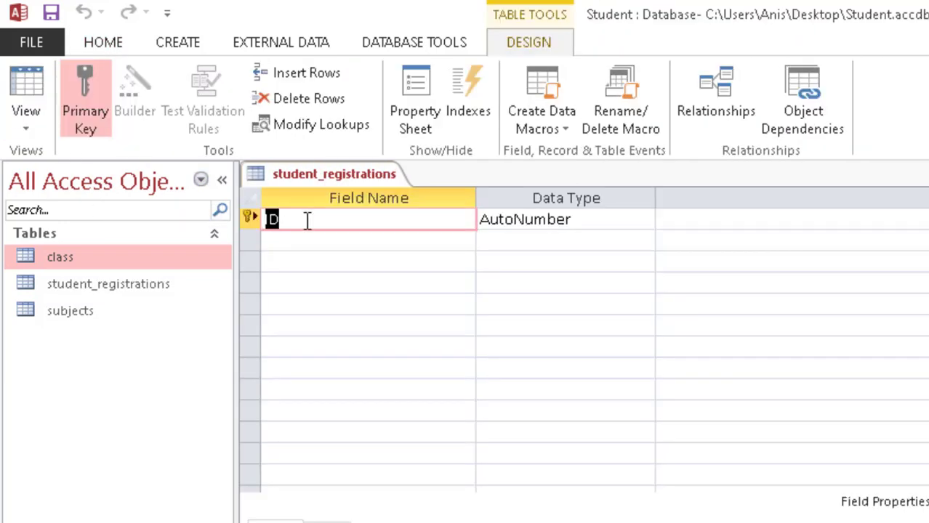
Step: Rename the ID field to student_id and add a class_code field
key(Down)
key(alt+Tab)
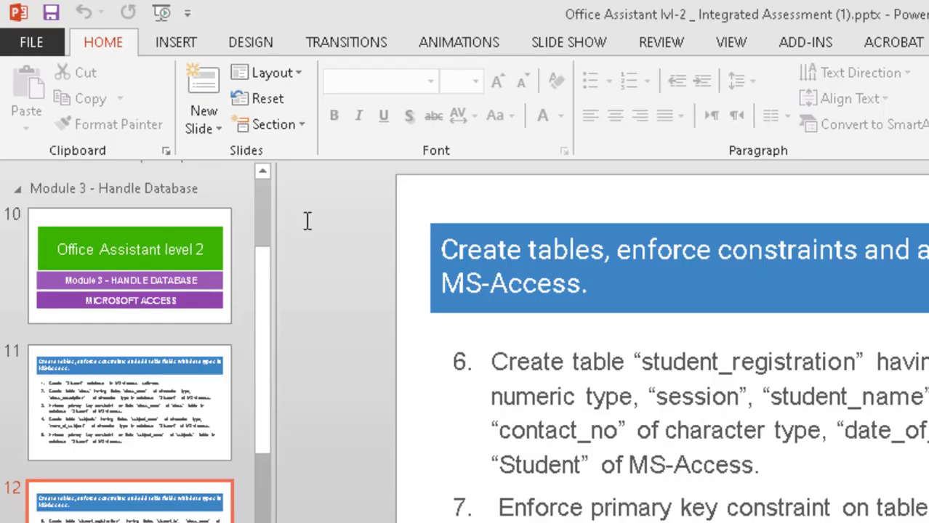
key(alt+Tab)
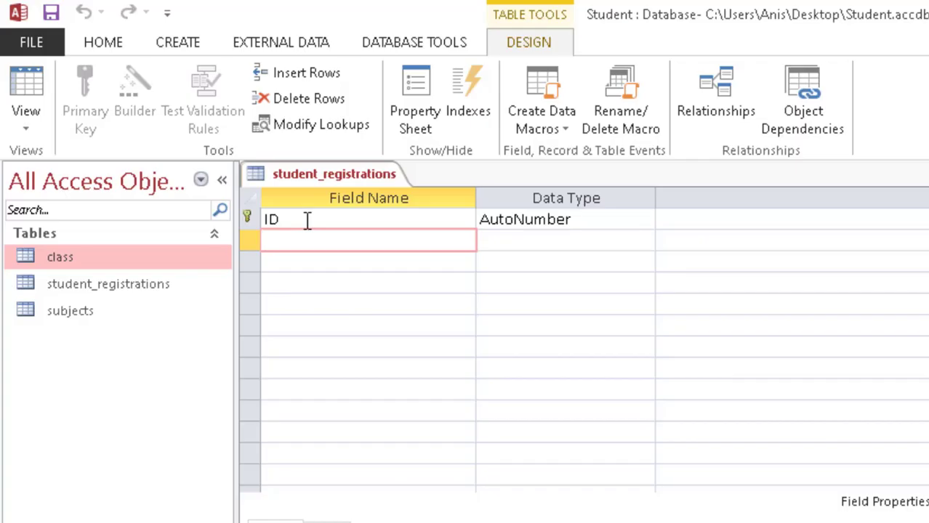
key(Up)
text(student_id)
key(Down)
text(clas)
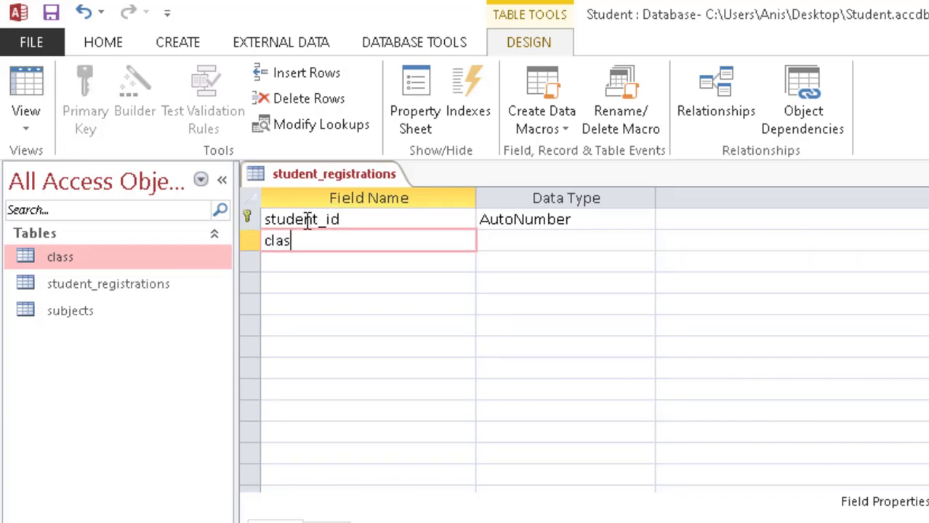
text(s_C)
key(BackSpace)
text(code)
key(Down)
Step: Add the session and student_name fields
key(alt+Tab)
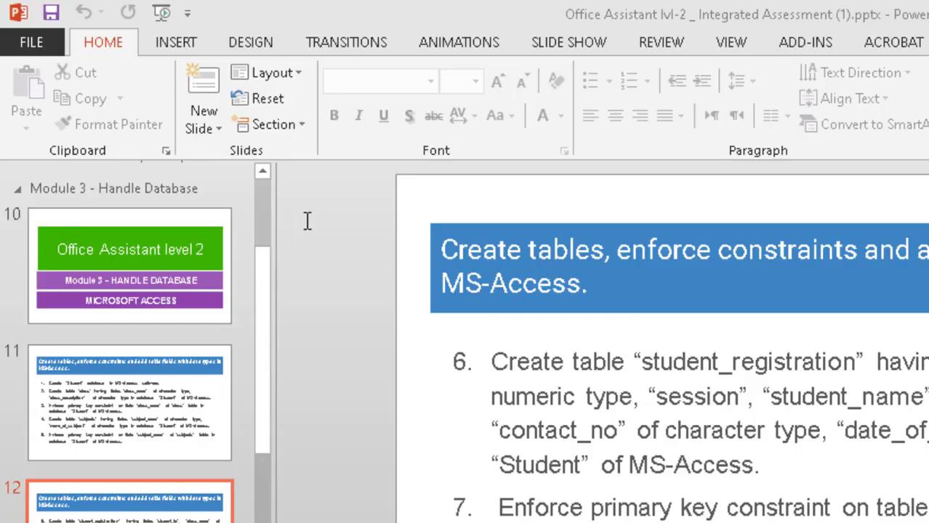
key(alt+Tab)
text(session)
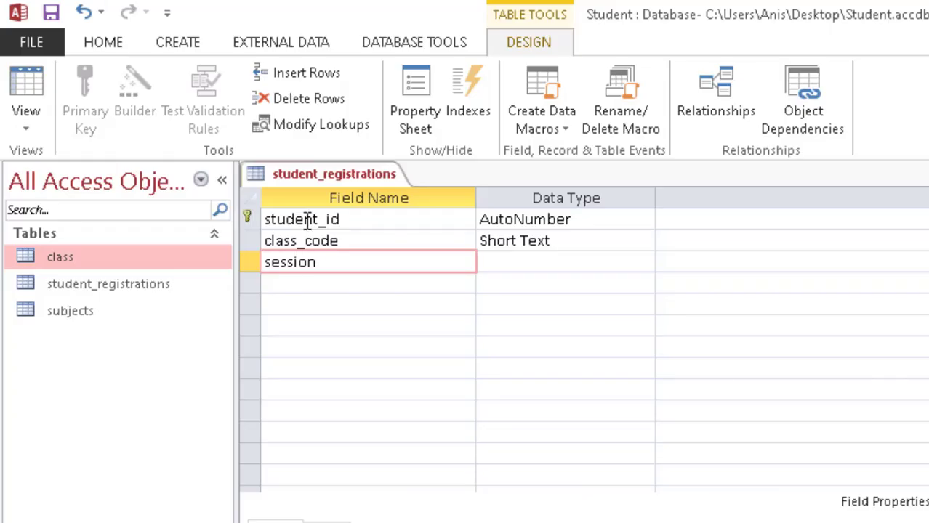
key(Down)
key(alt+Tab)
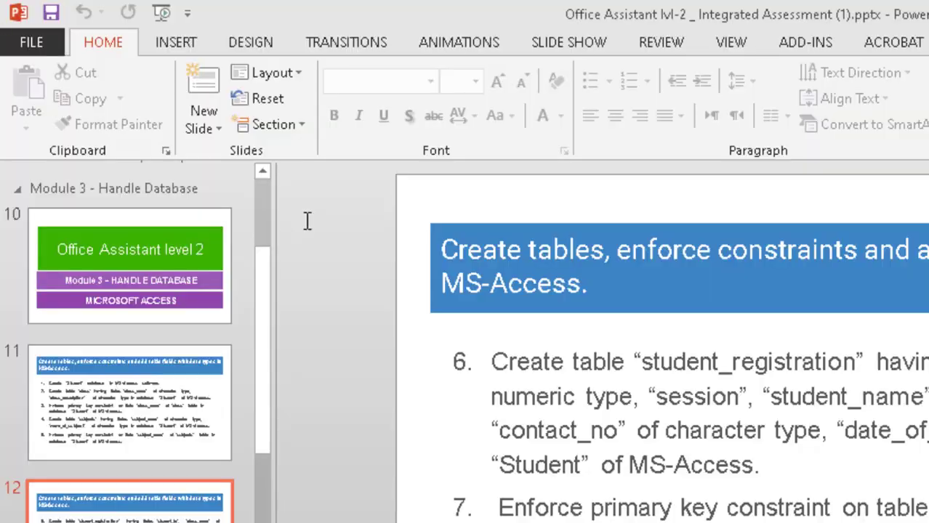
key(alt+Tab)
text(stud)
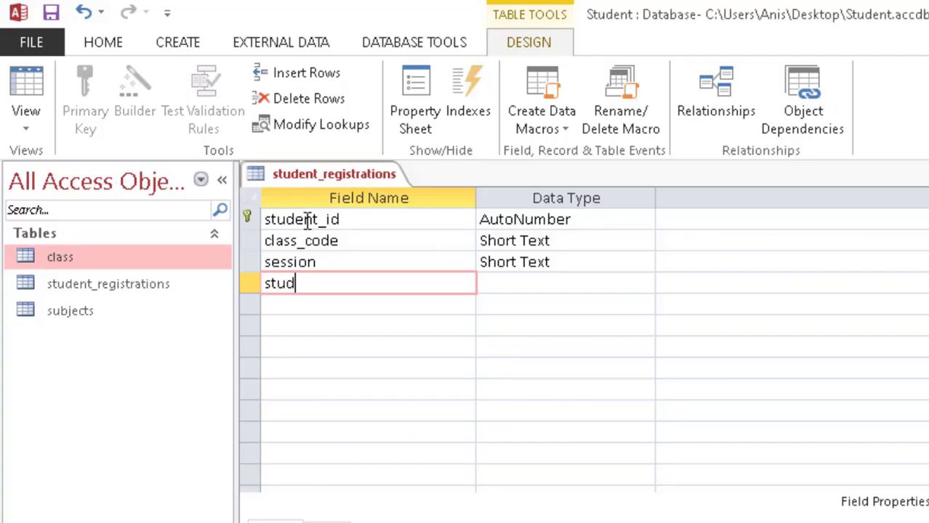
text(ent_name)
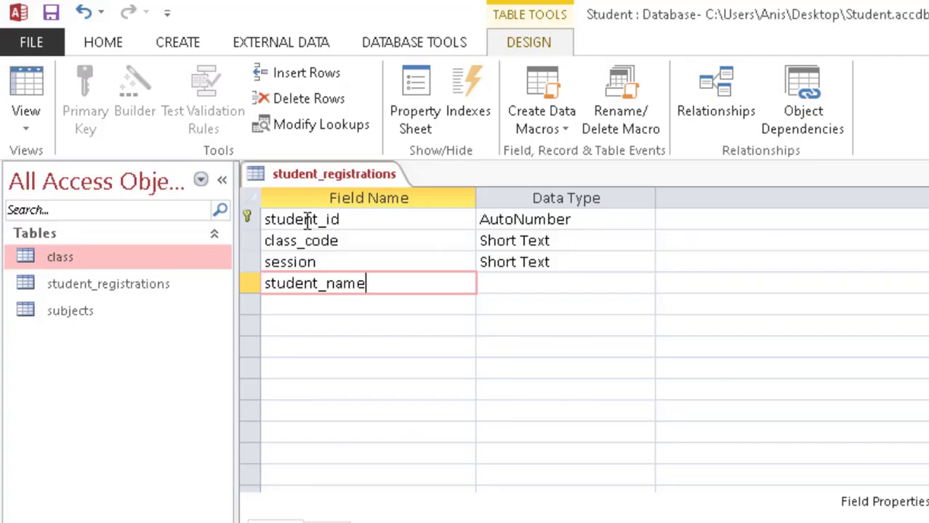
key(Down)
Step: Add the father_name field, correcting its misspellings
text(fa)
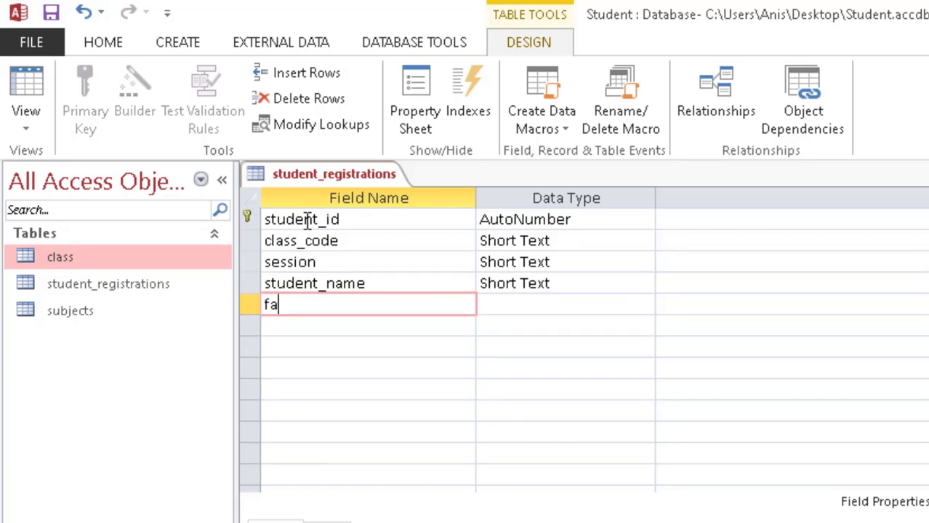
text(hter)
key(BackSpace)
key(BackSpace)
key(BackSpace)
key(BackSpace)
text(ter)
key(BackSpace)
key(BackSpace)
text(er)
key(BackSpace)
key(BackSpace)
text(her_name)
key(Left)
text(a)
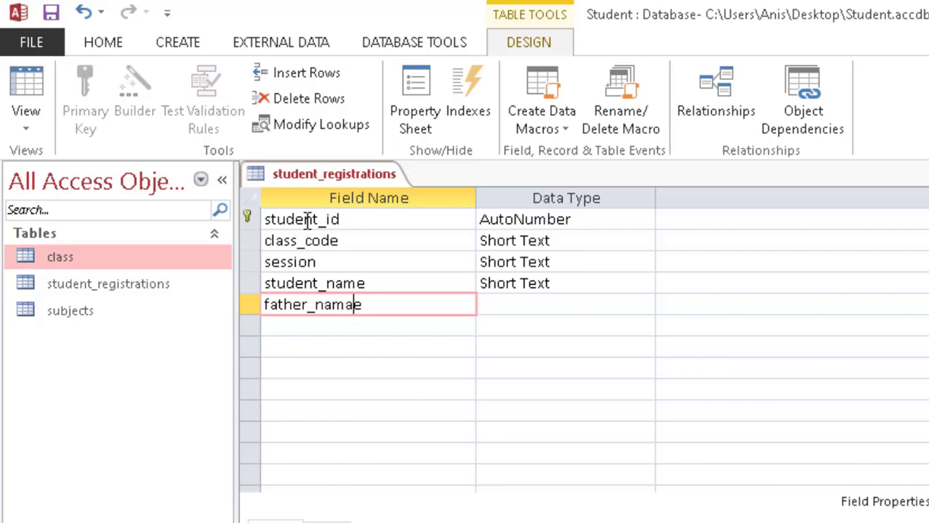
key(BackSpace)
key(Down)
Step: Add address, contact_no and date_of_birth, making date_of_birth a Date/Time field
text(address)
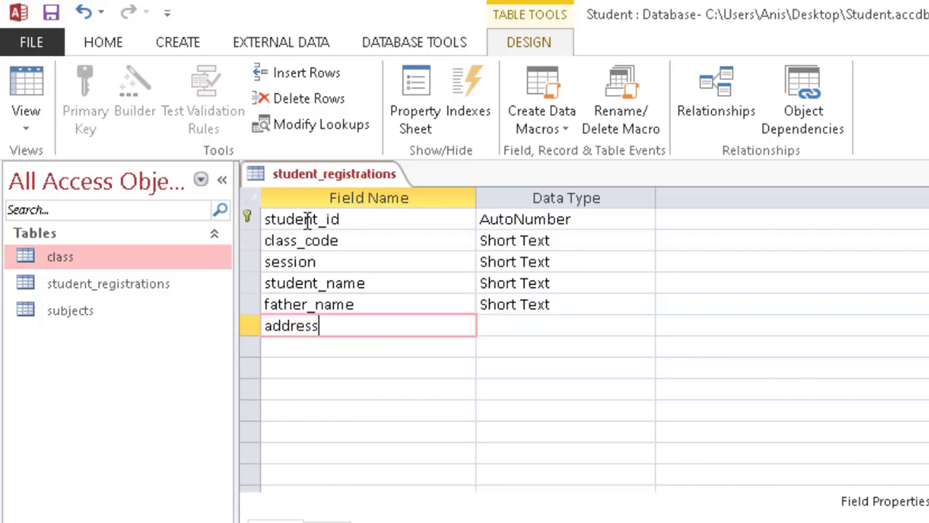
key(Down)
text(contact)
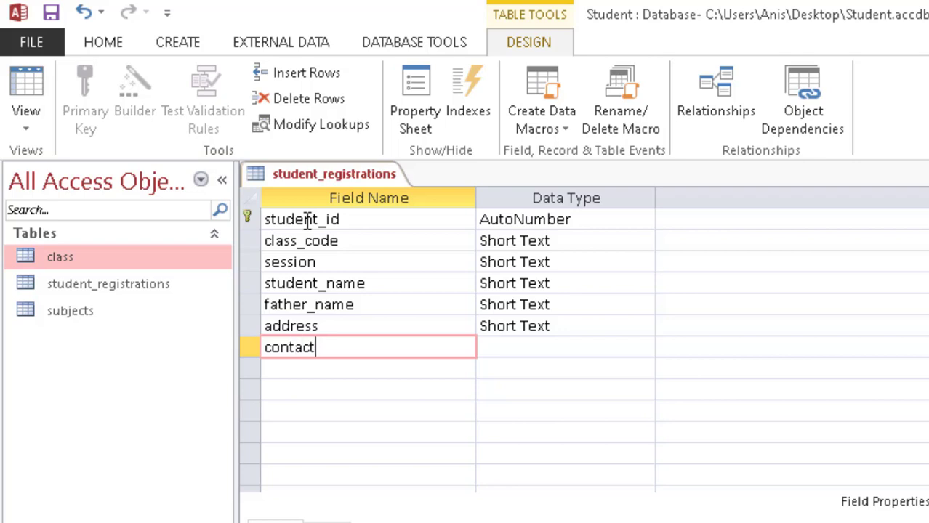
text(_no)
key(Down)
text(date_of_birth)
key(Tab)
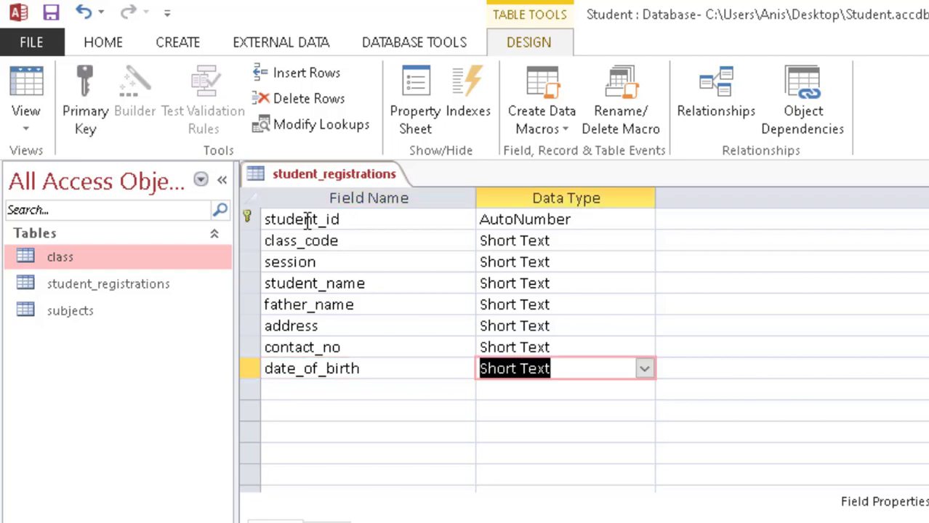
click(644, 370)
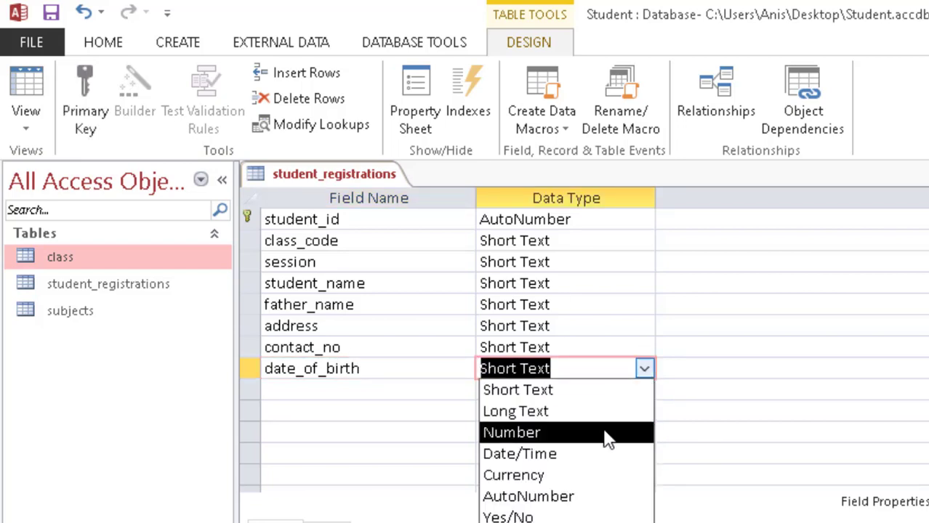
click(595, 458)
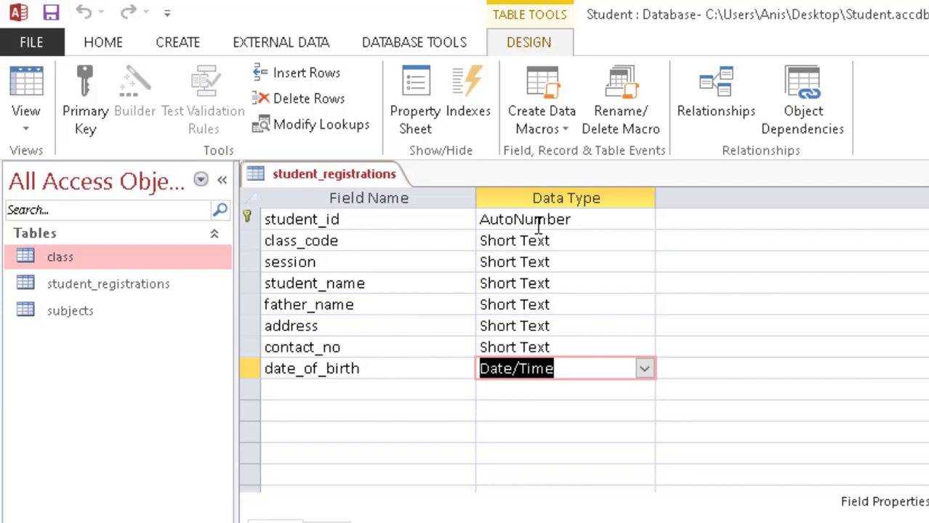
Step: Check the task slide again and close the student_registrations table design
click(541, 241)
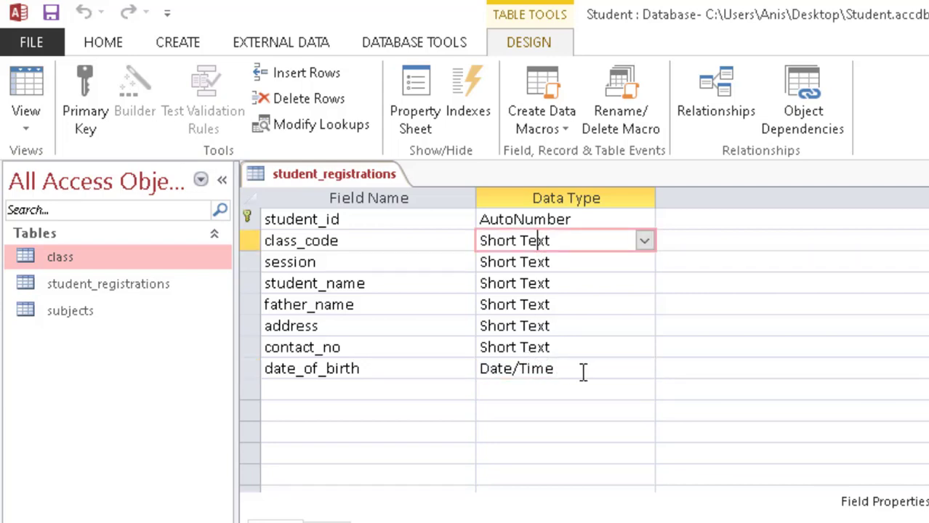
key(alt+Tab)
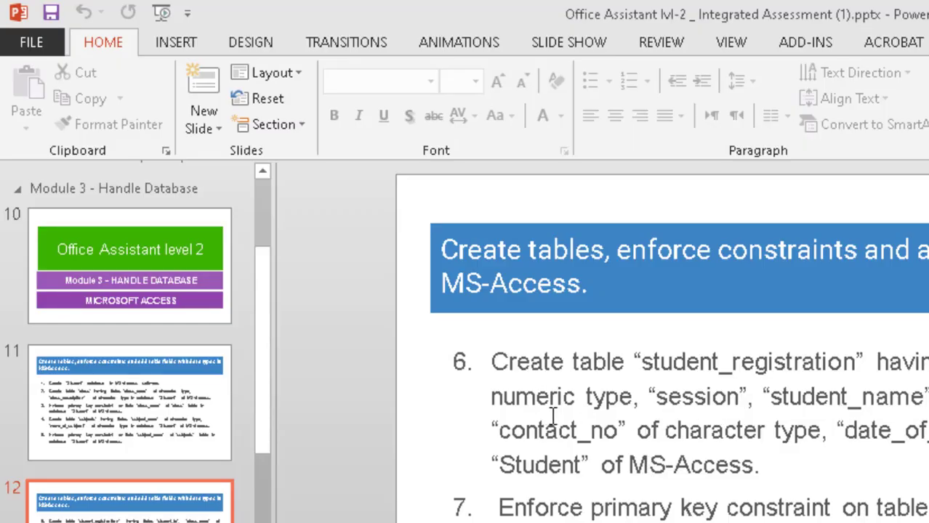
key(alt+Tab)
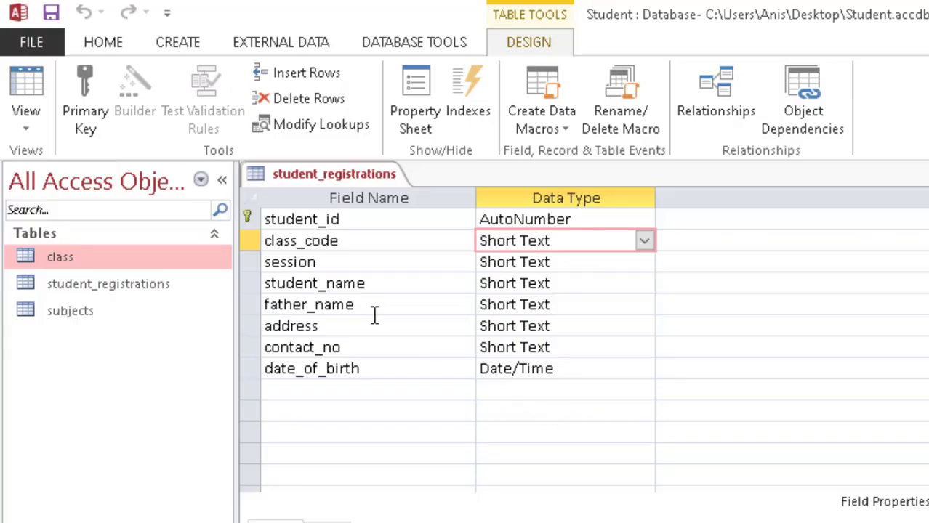
right_click(333, 176)
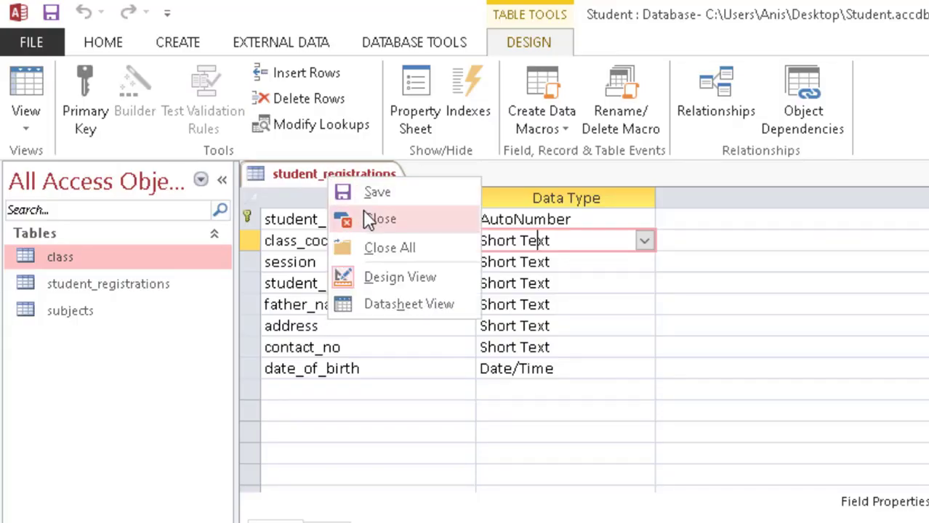
click(364, 214)
key(alt+Tab)
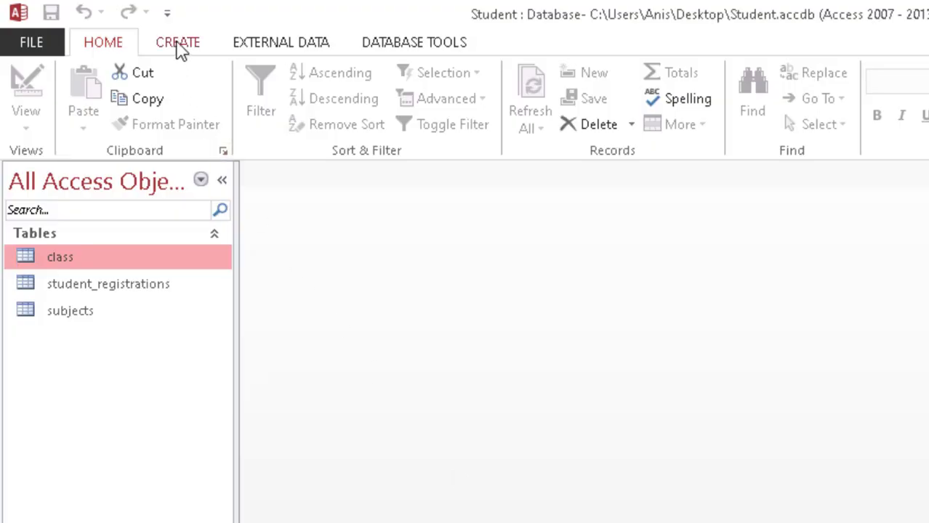
Step: Create a blank table, save it as student_test_record, and switch to Design View
click(178, 44)
click(112, 89)
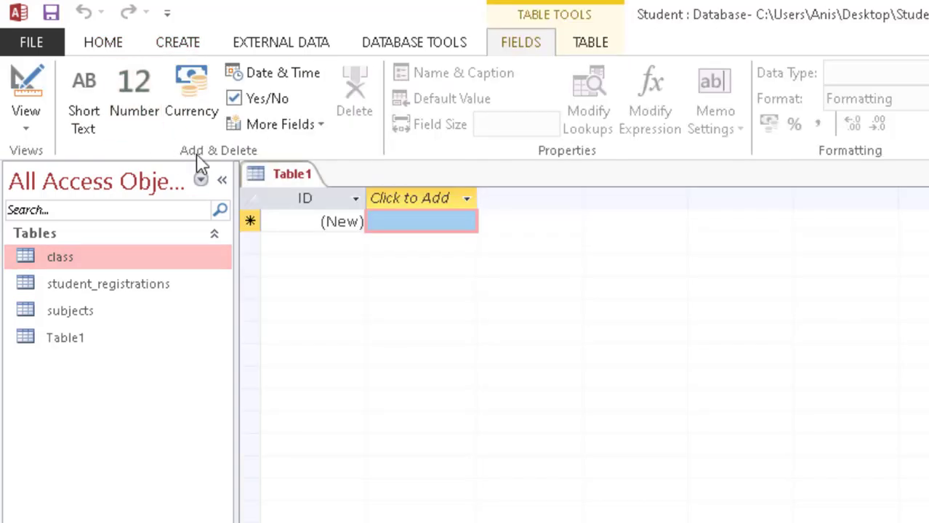
key(ctrl+s)
text(stude)
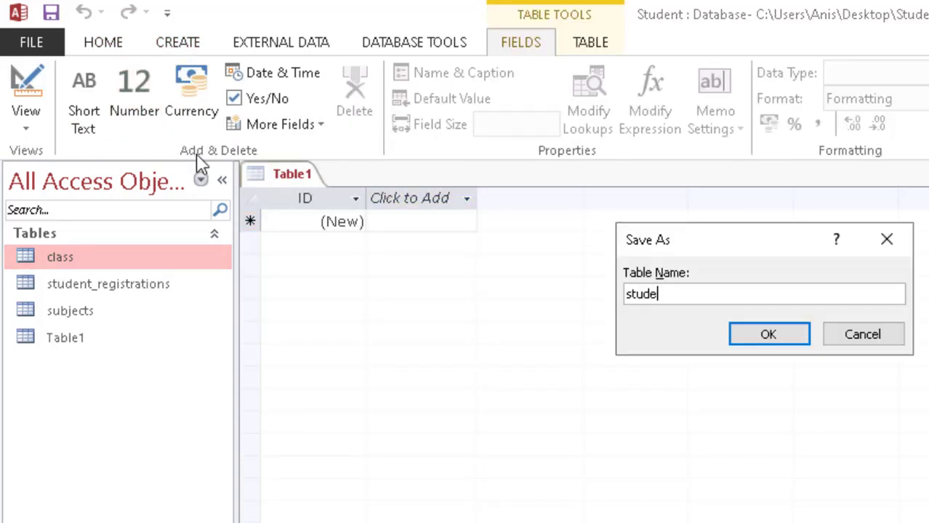
text(nt_test_record)
key(Return)
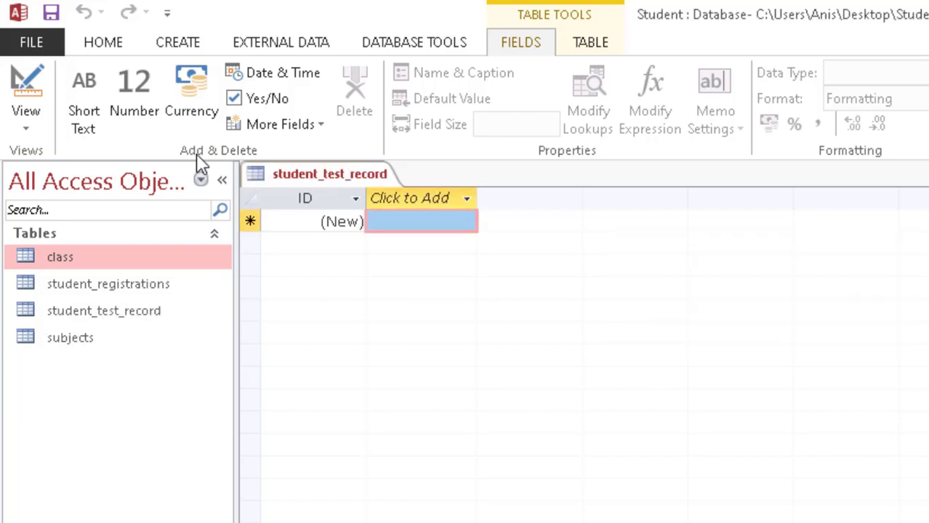
click(16, 76)
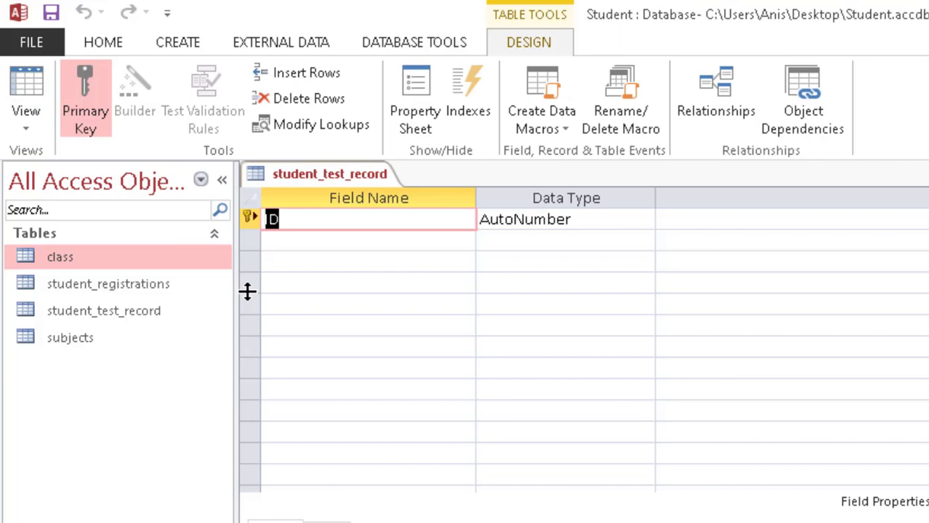
Step: Add student_id and class_code fields below ID
key(Down)
text(udent)
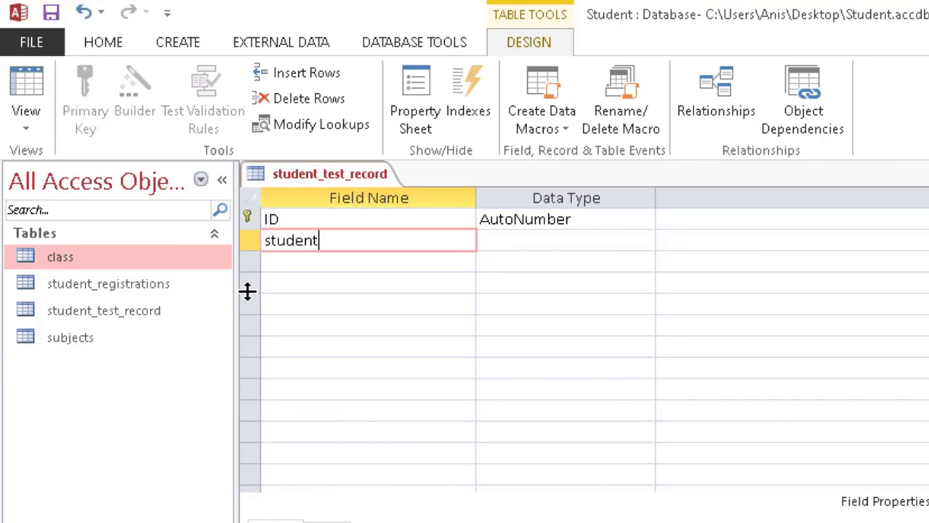
text(_id)
key(Down)
key(alt+Tab)
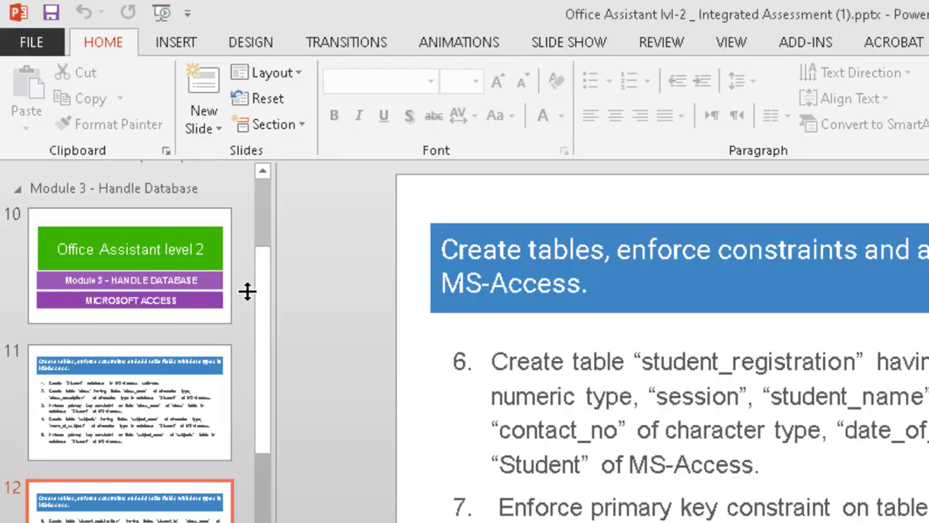
key(alt+Tab)
text(Ic)
text(las)
key(BackSpace)
key(BackSpace)
key(BackSpace)
key(BackSpace)
key(BackSpace)
text(class_code)
key(Down)
Step: Add the subject_code and session fields
text(subjec)
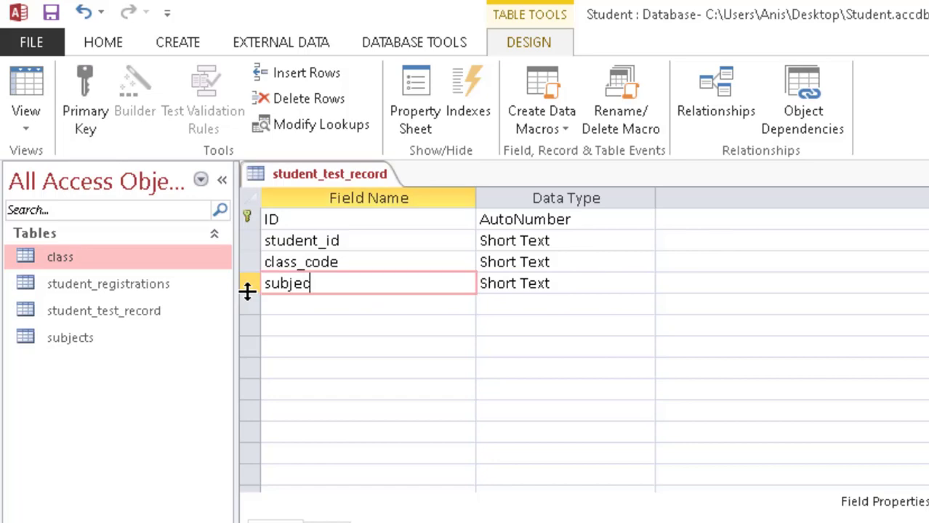
text(t_code)
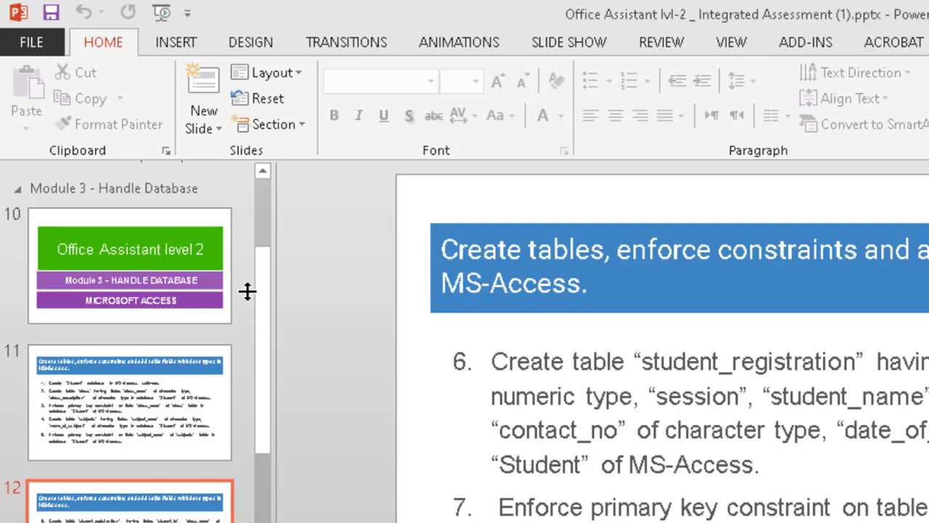
key(alt)
key(alt+Tab)
text(s)
key(BackSpace)
key(Down)
text(session)
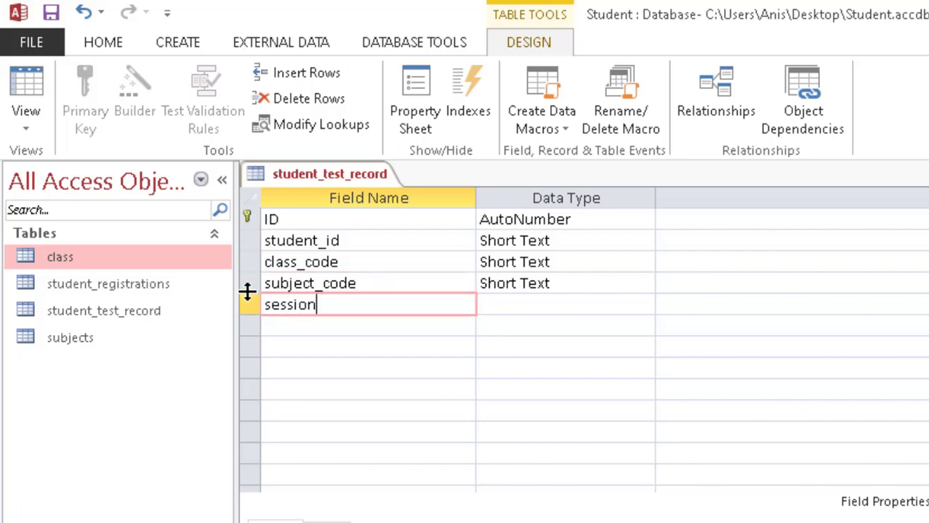
key(alt+Tab)
key(alt+Tab)
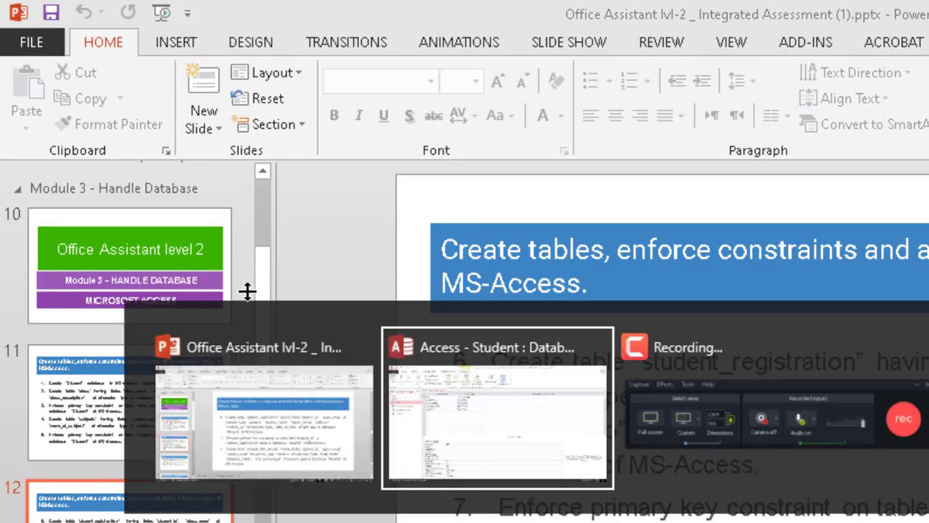
Step: Add the total_marks, obtained_marks and percentage fields
key(alt+Tab)
key(alt+Tab)
key(Down)
text(total_marks)
key(Down)
key(alt+Tab)
key(alt+Tab)
text(obtaned)
key(BackSpace)
key(BackSpace)
key(BackSpace)
text(i)
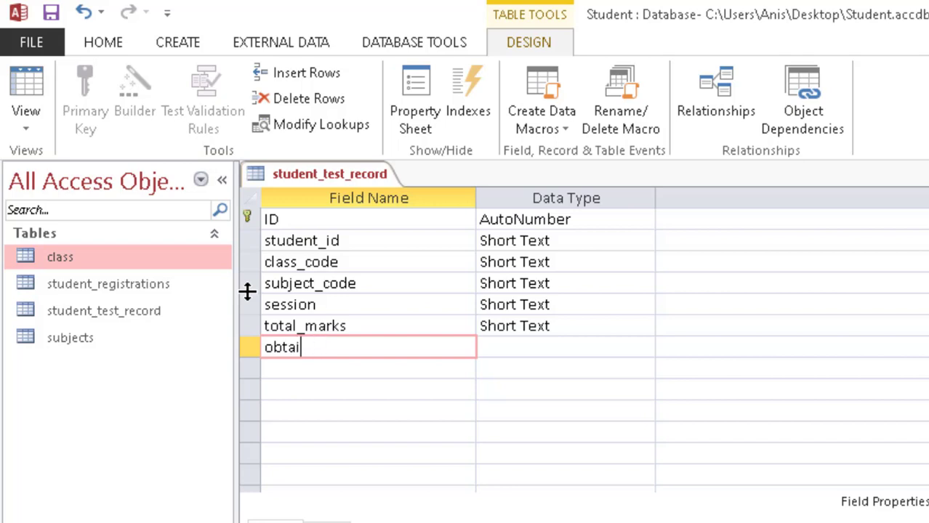
text(ned_marks)
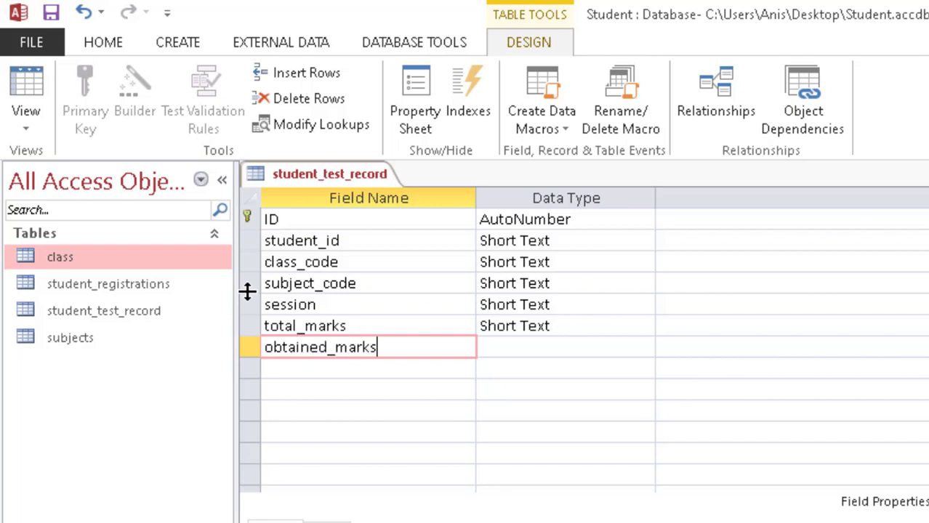
key(Down)
text(percentage)
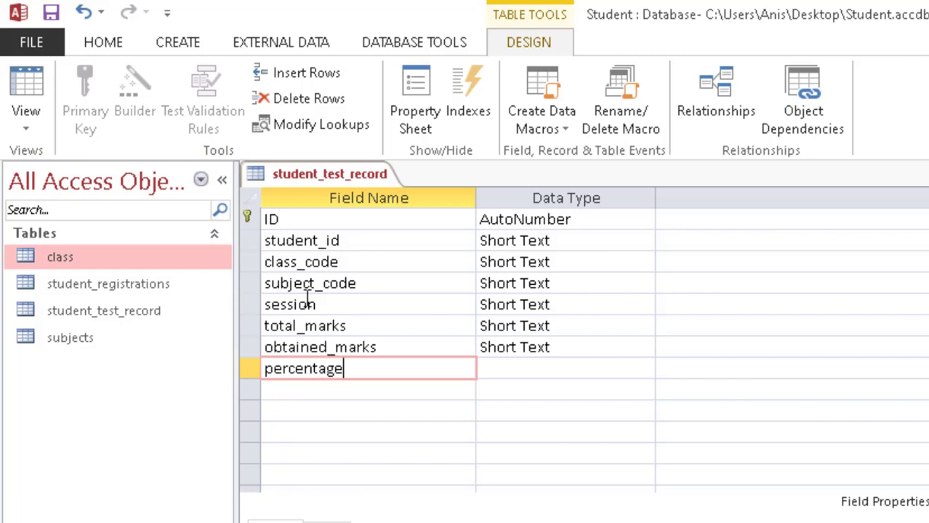
Step: Change total_marks, obtained_marks, percentage and student_id to the Number data type
click(635, 327)
click(644, 327)
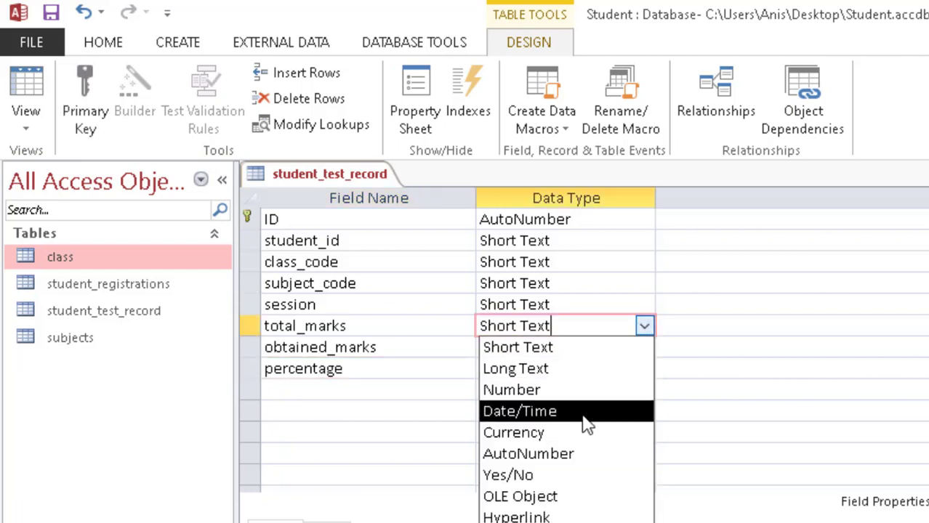
click(606, 390)
click(587, 348)
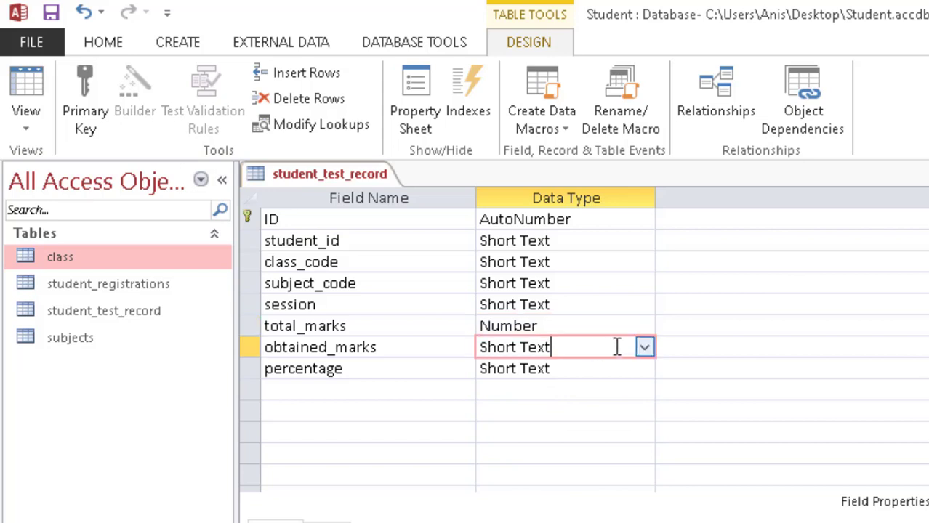
click(643, 349)
click(541, 412)
click(633, 369)
click(644, 369)
click(549, 435)
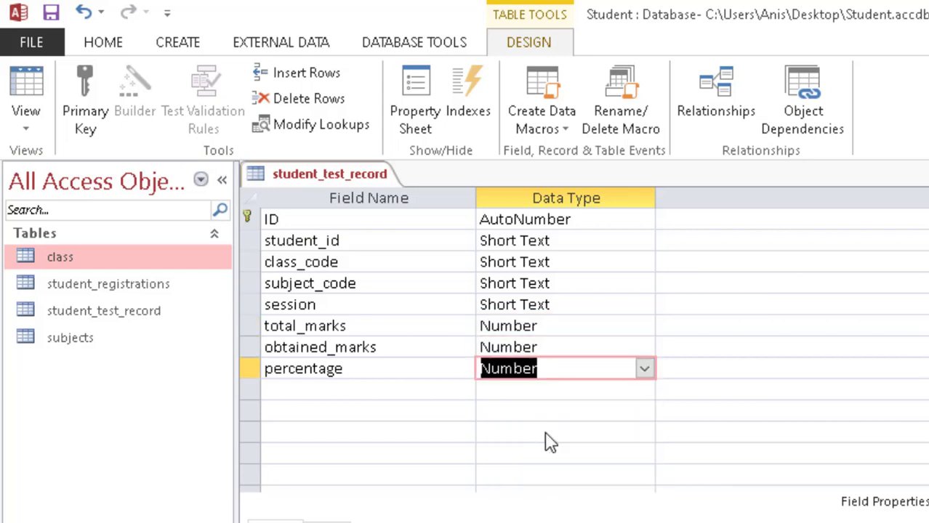
click(525, 241)
click(644, 243)
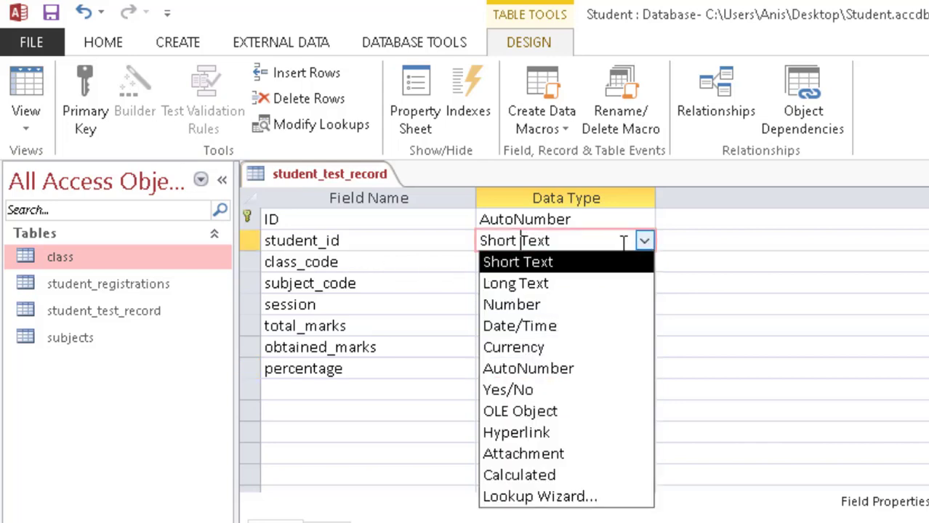
click(545, 304)
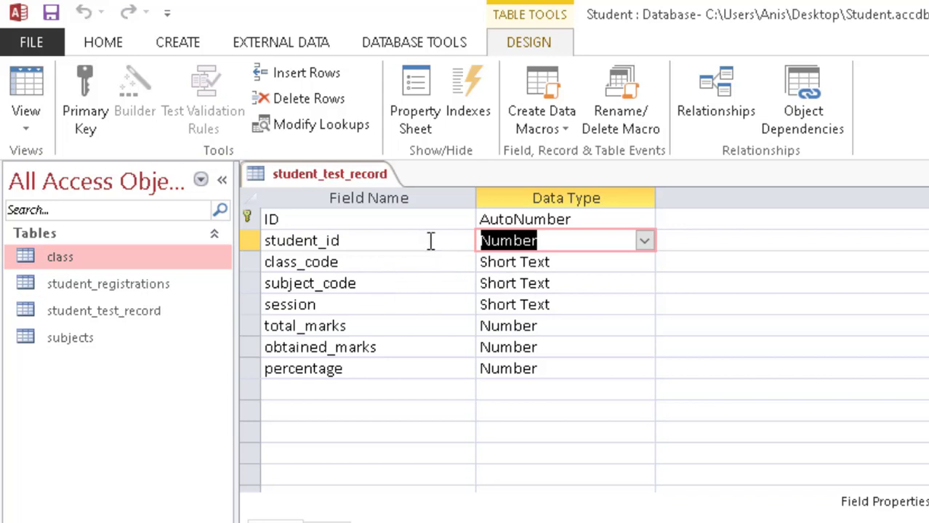
Step: Save the student_test_record table design and close it
right_click(315, 177)
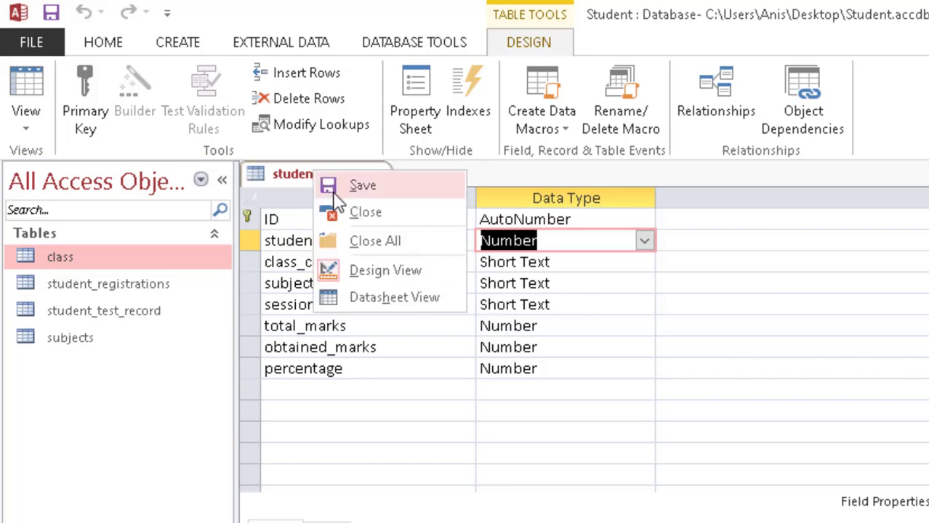
click(344, 183)
right_click(343, 182)
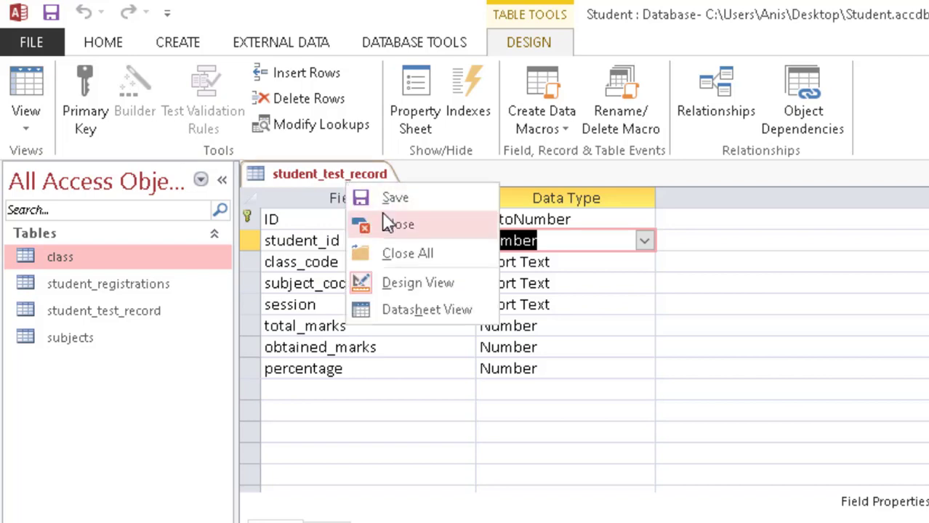
click(385, 223)
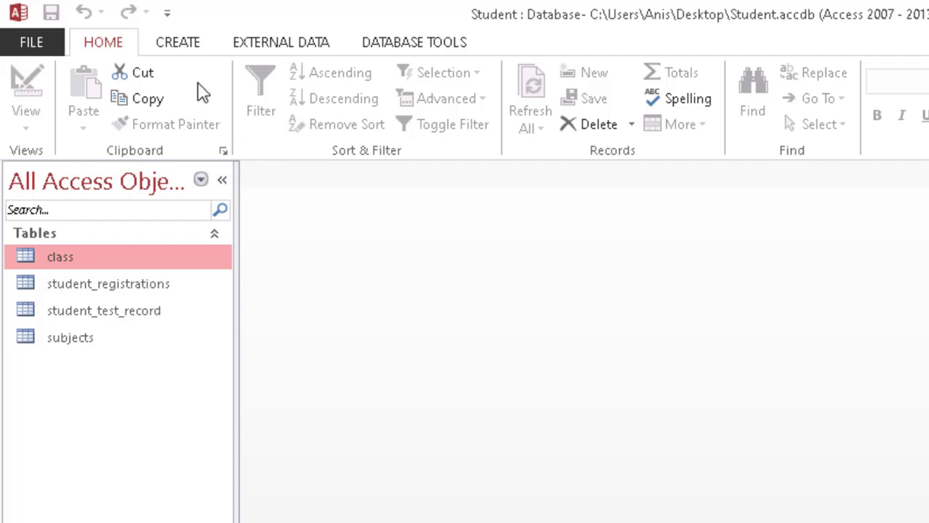
click(413, 45)
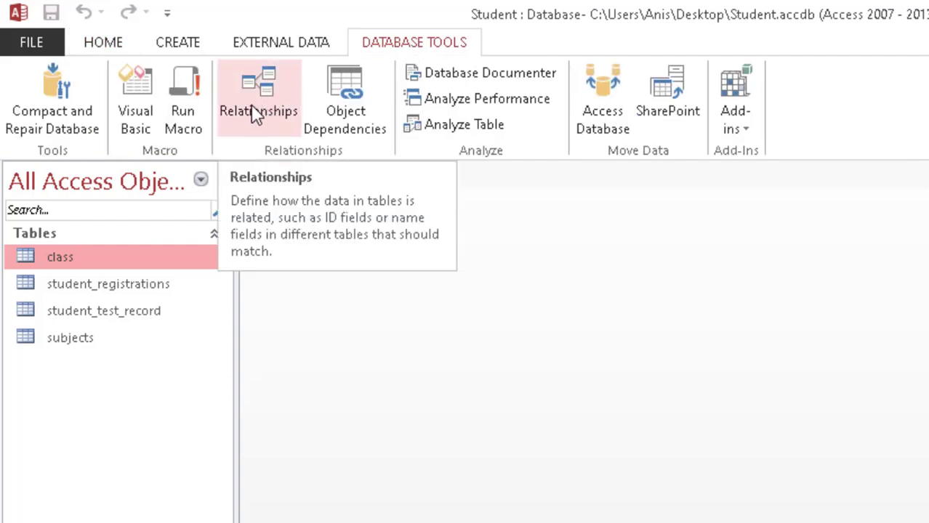
Step: Add the class, student_registrations, student_test_record and subjects tables to the Relationships window
click(254, 110)
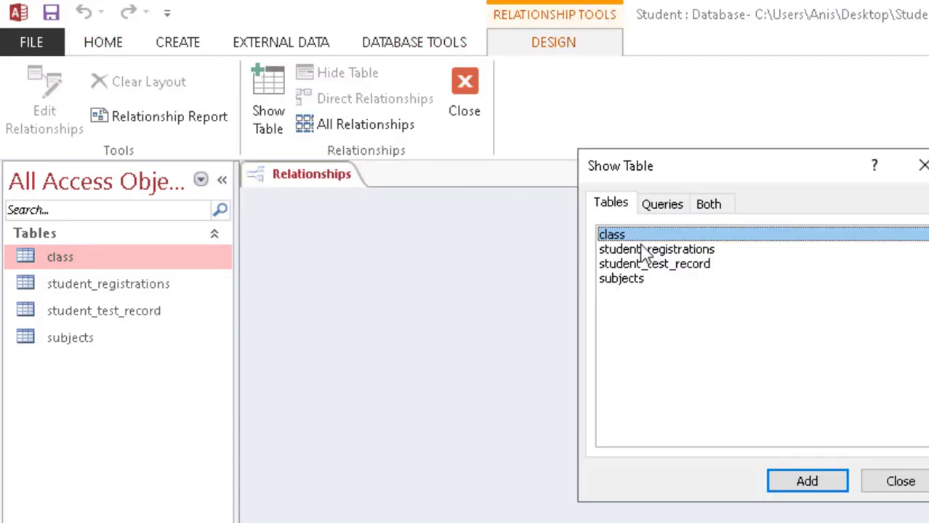
click(807, 481)
click(689, 249)
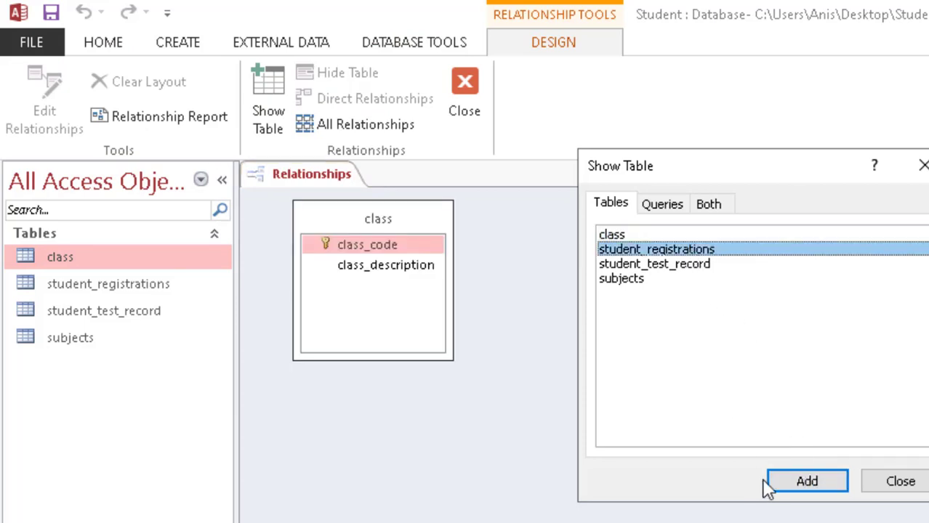
click(769, 484)
click(680, 266)
click(815, 488)
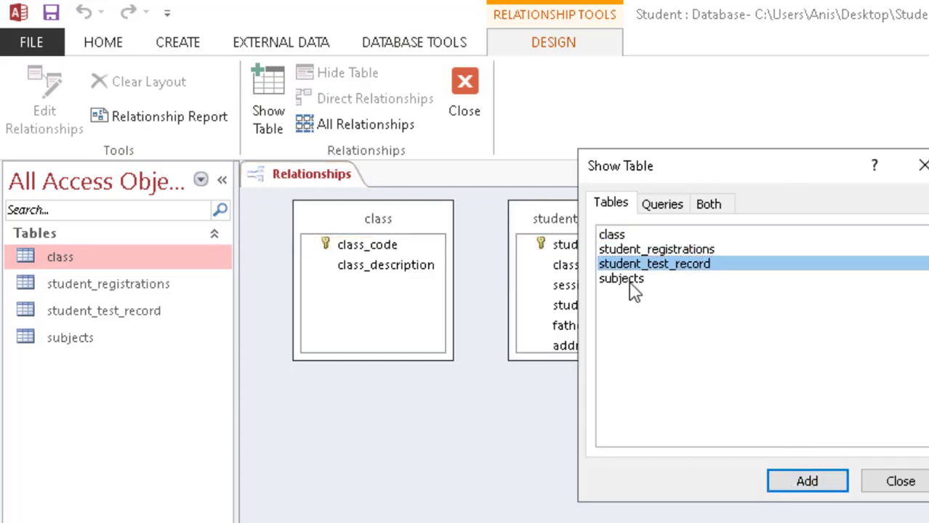
click(631, 282)
click(815, 482)
click(900, 481)
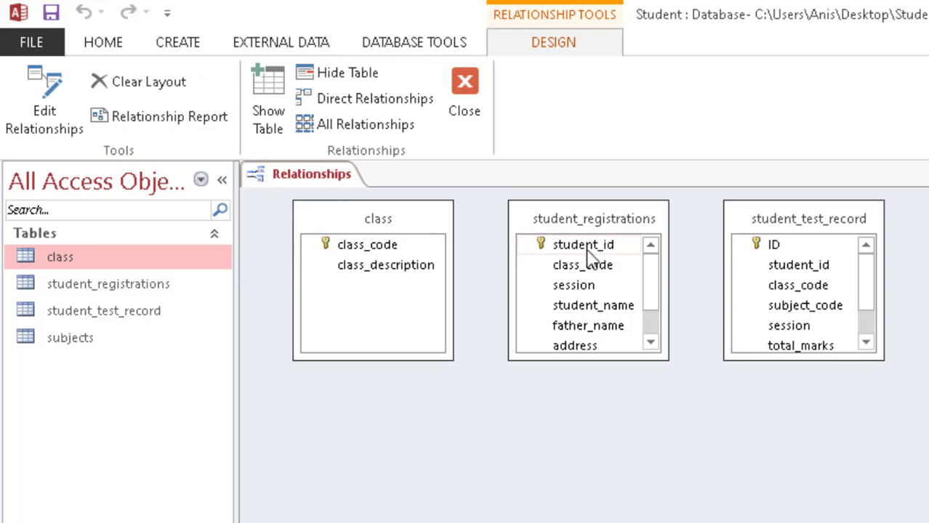
Step: Join class to student_registrations on class_code with referential integrity and cascade updates
drag(587, 269, 373, 245)
click(607, 345)
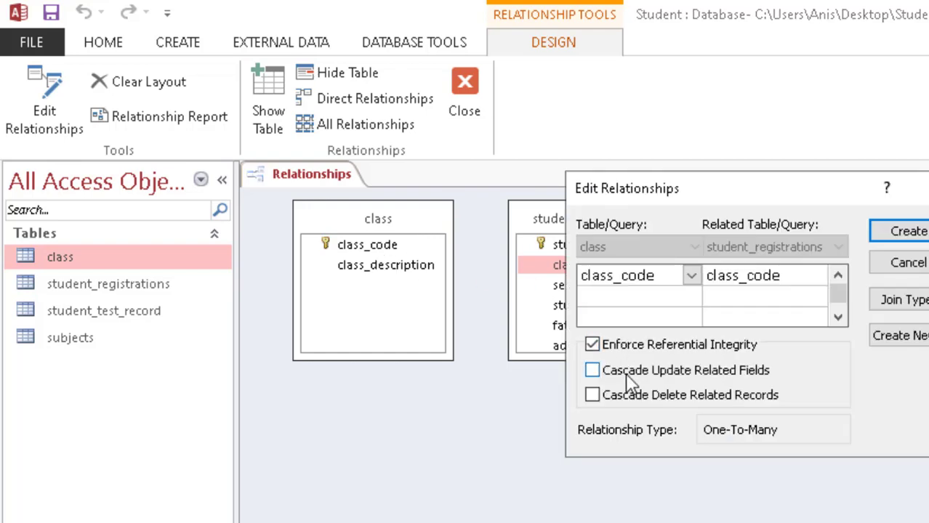
click(627, 375)
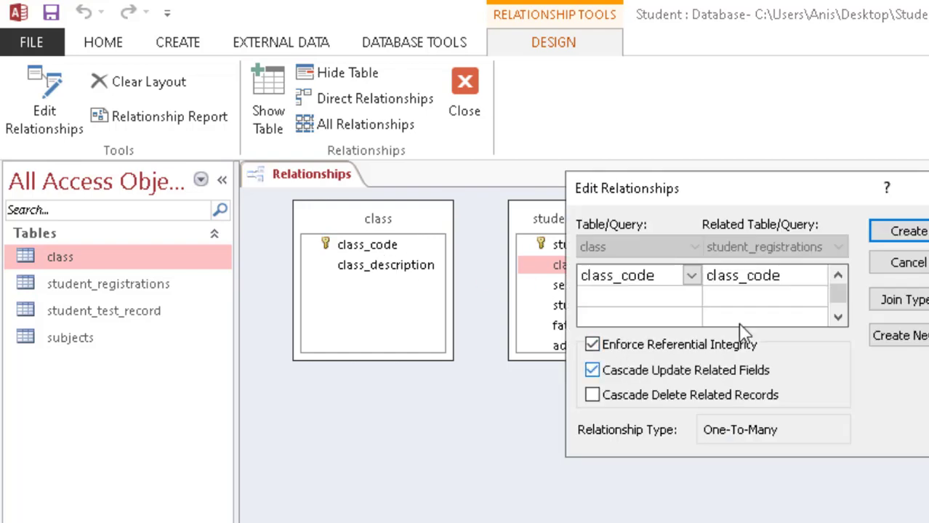
click(908, 233)
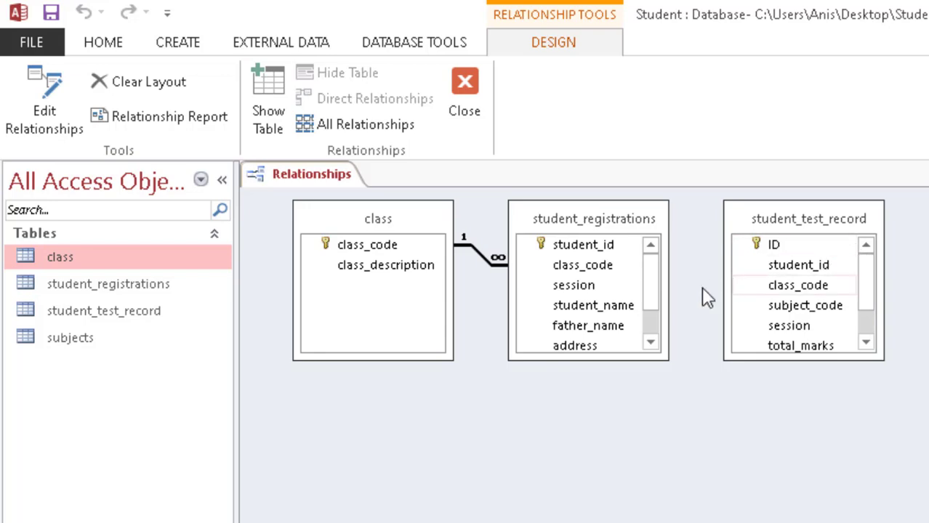
mouse_move(655, 294)
mouse_down()
mouse_move(659, 325)
mouse_move(660, 283)
mouse_up()
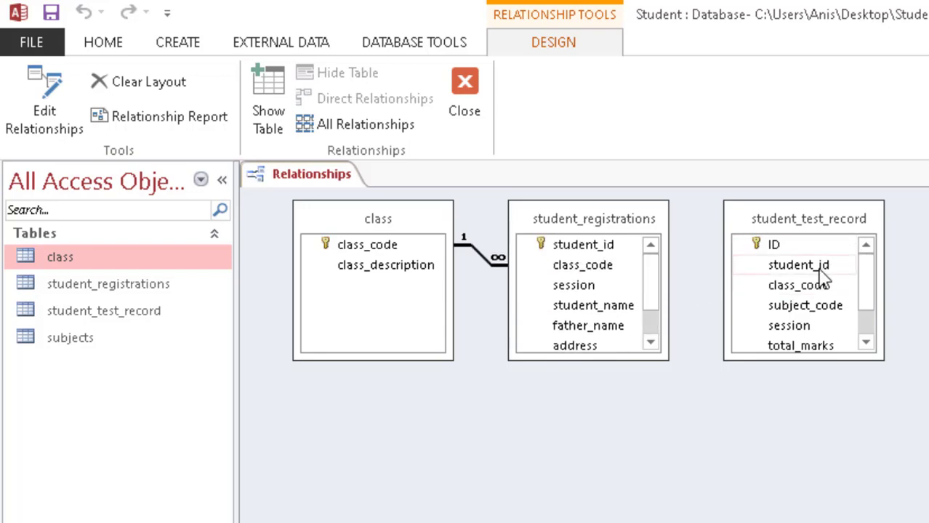
Step: Relate student_registrations and student_test_record on student_id
drag(820, 270, 594, 248)
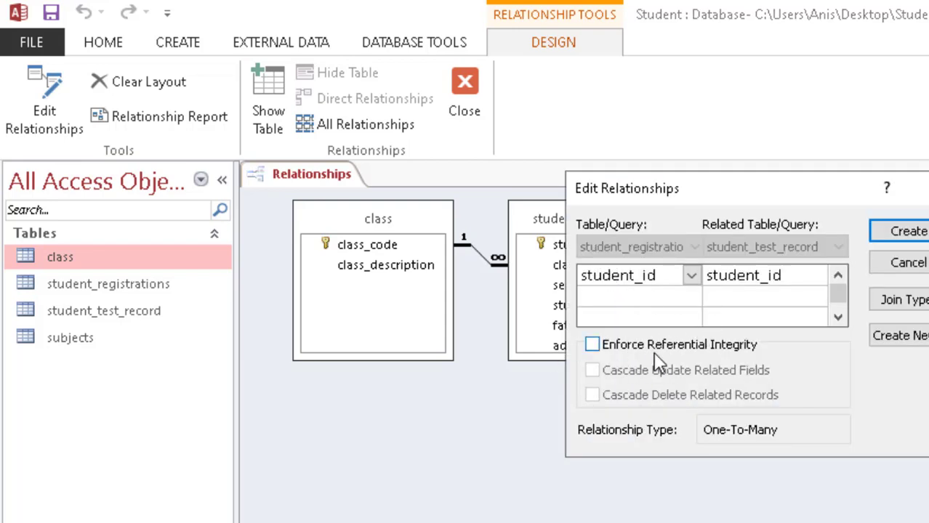
drag(710, 193, 780, 422)
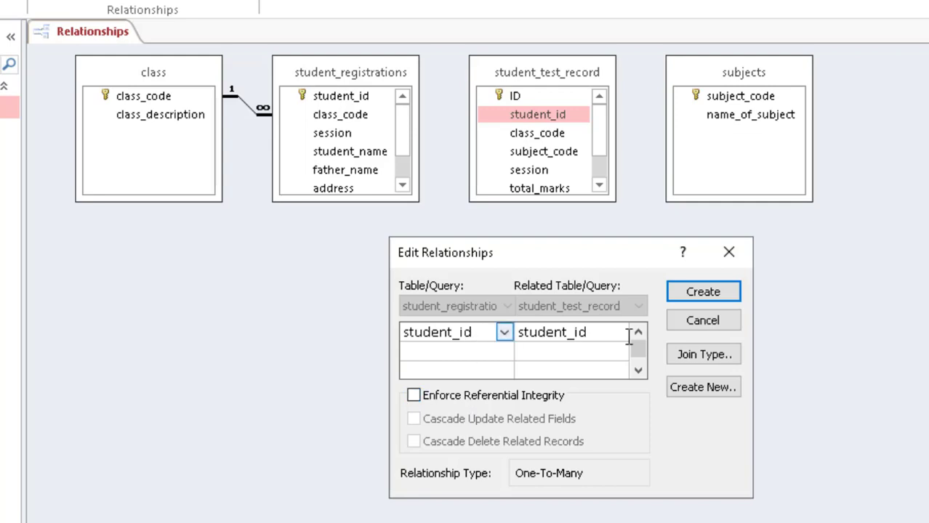
click(700, 293)
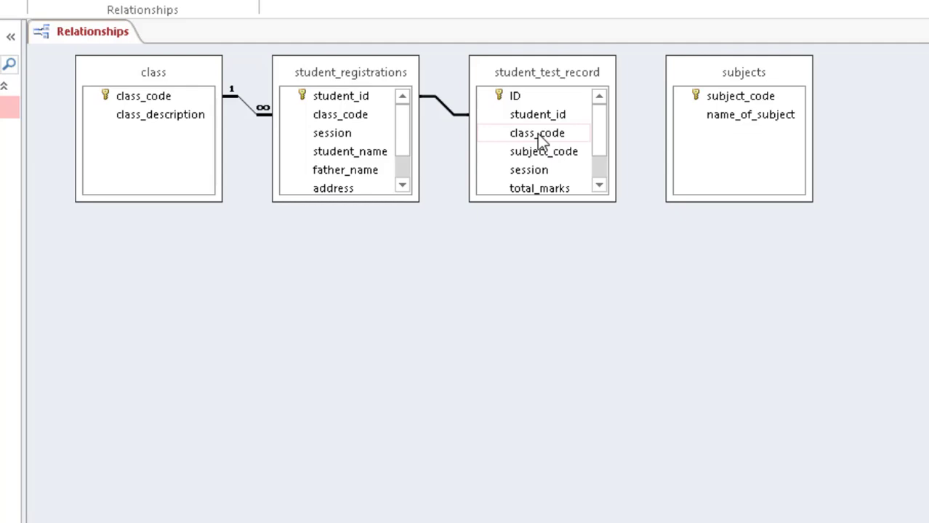
Step: Join class to student_test_record on class_code with referential integrity and cascade updates
drag(536, 135, 144, 98)
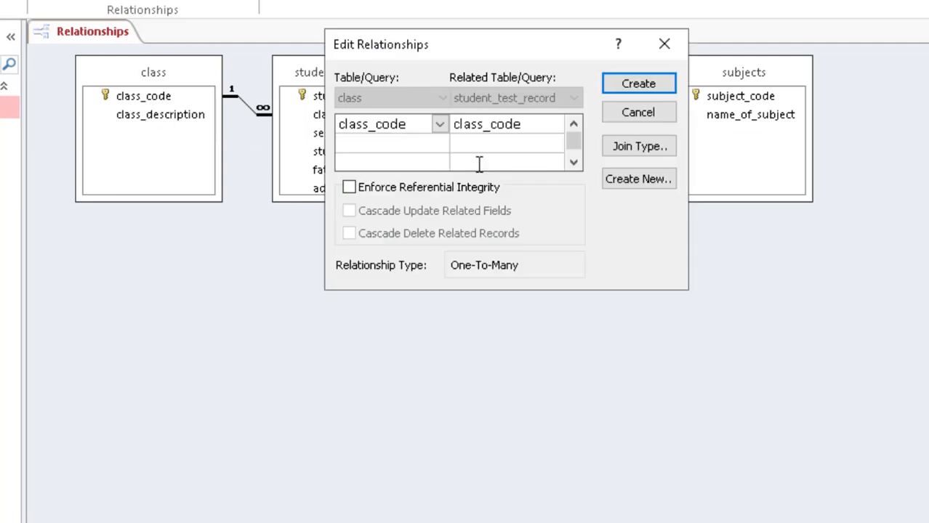
click(430, 188)
click(427, 212)
click(639, 85)
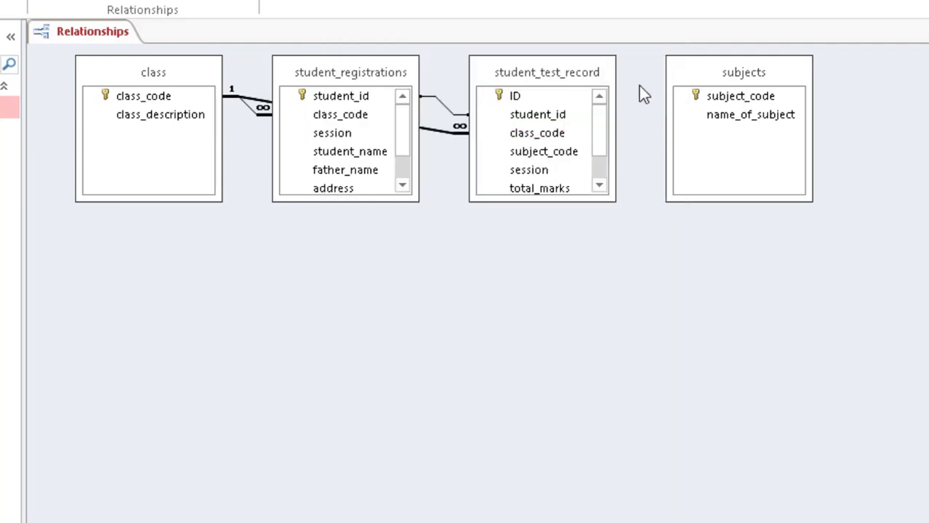
drag(549, 66, 574, 159)
drag(622, 225, 625, 260)
scroll(625, 264, up, 1)
Step: Join subjects to student_test_record on subject_code with referential integrity and cascade updates
drag(556, 245, 737, 109)
click(480, 187)
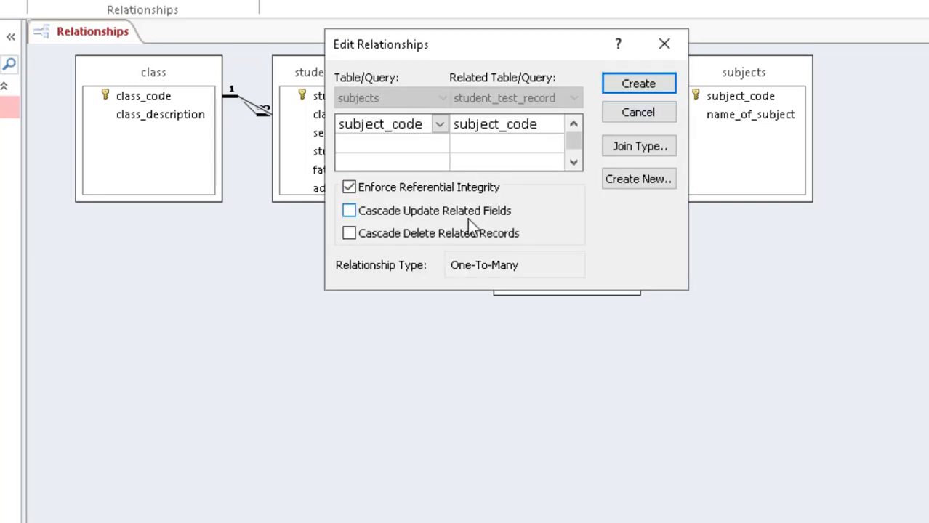
click(460, 211)
click(643, 82)
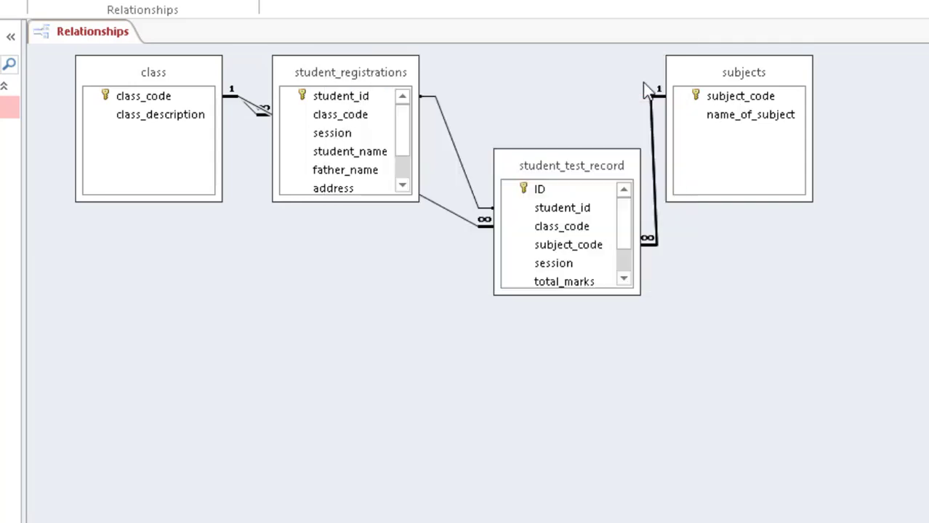
drag(628, 228, 623, 198)
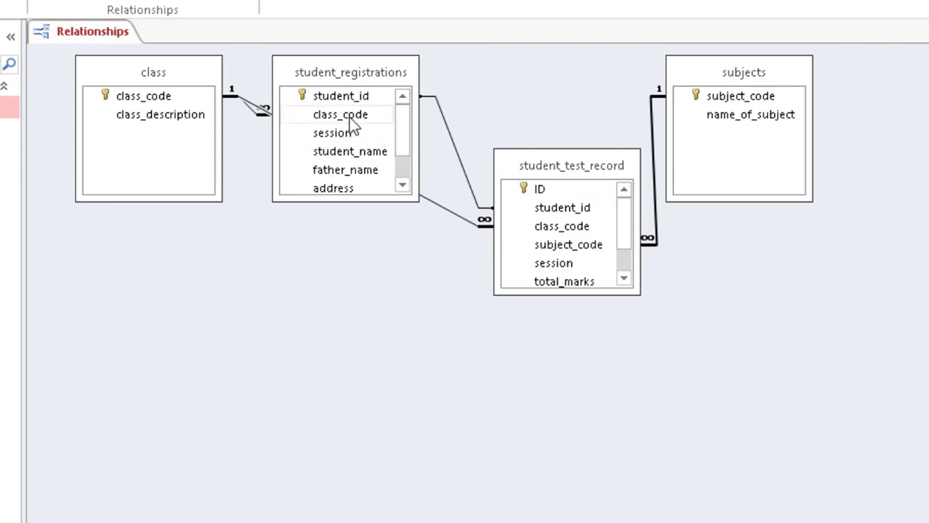
Step: Place student_test_record in the middle right and student_registrations along the bottom
scroll(405, 139, down, 1)
drag(362, 69, 297, 363)
drag(538, 190, 573, 337)
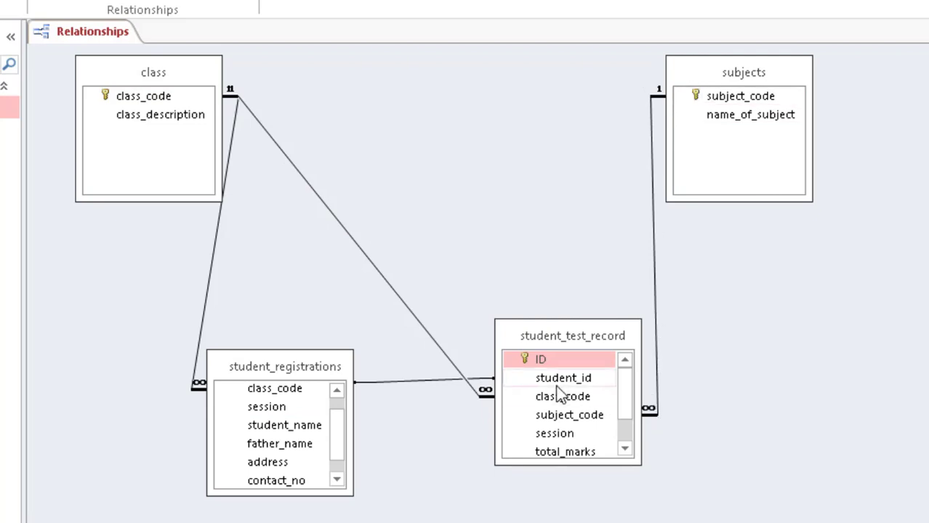
drag(554, 337, 511, 172)
drag(263, 371, 413, 379)
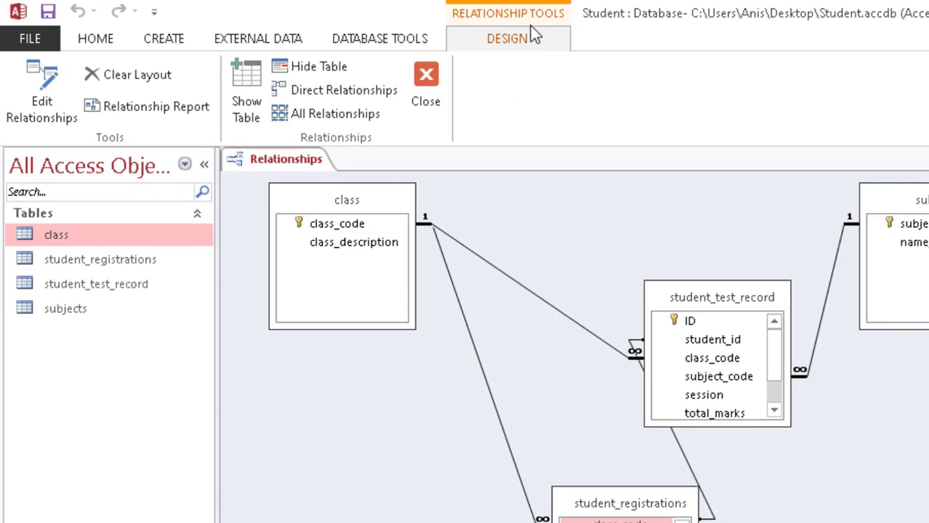
Step: Generate the relationships report, save it as Relationships for Student, and close it
click(145, 102)
key(ctrl+s)
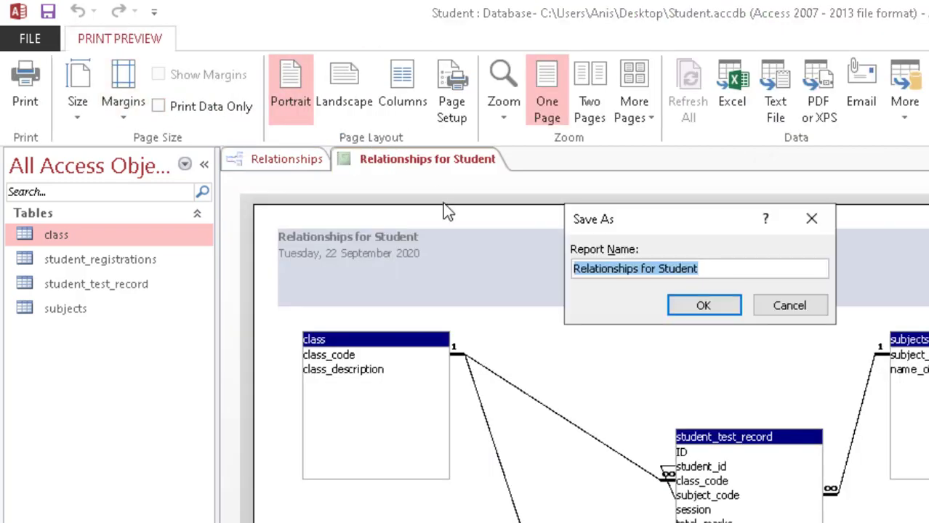
key(Return)
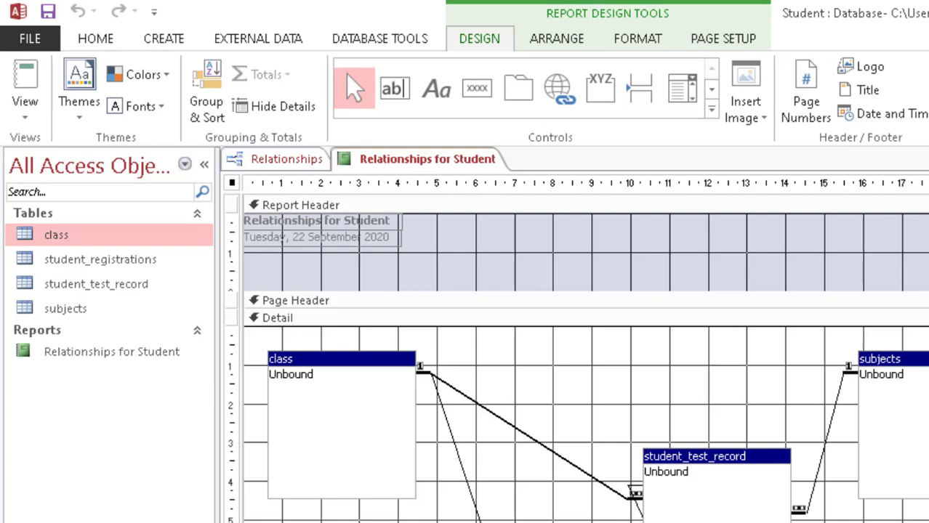
right_click(431, 166)
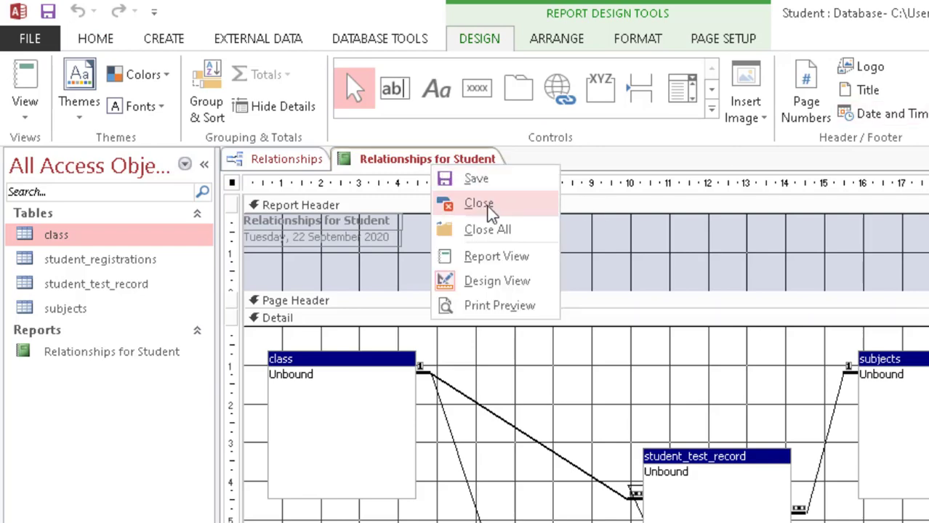
click(485, 205)
double_click(114, 350)
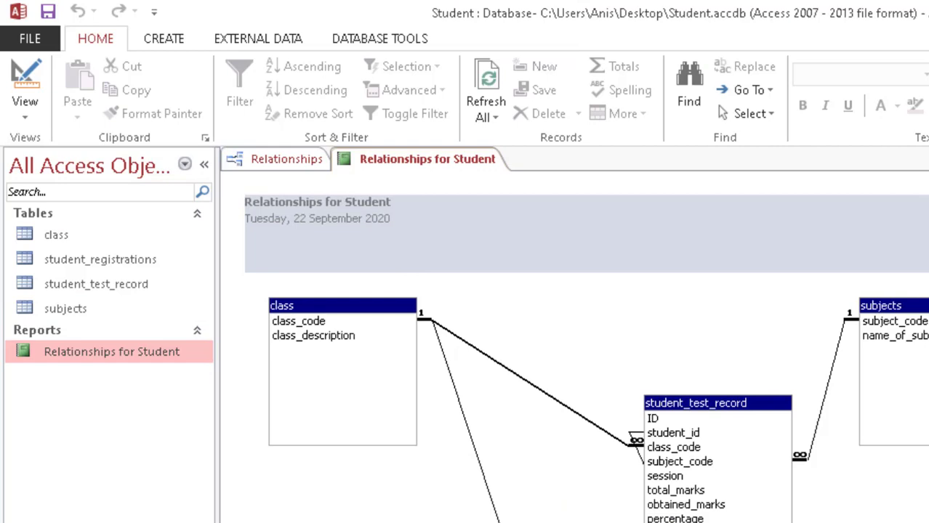
right_click(437, 158)
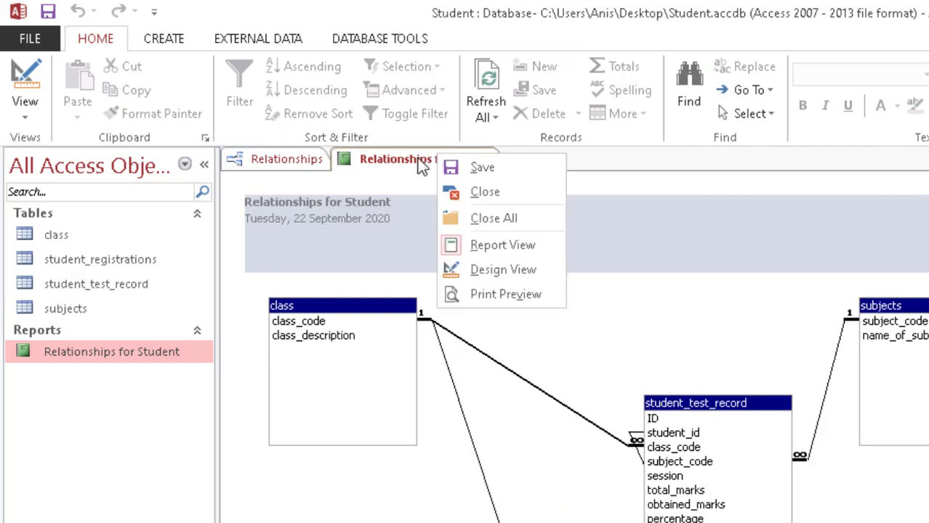
click(461, 191)
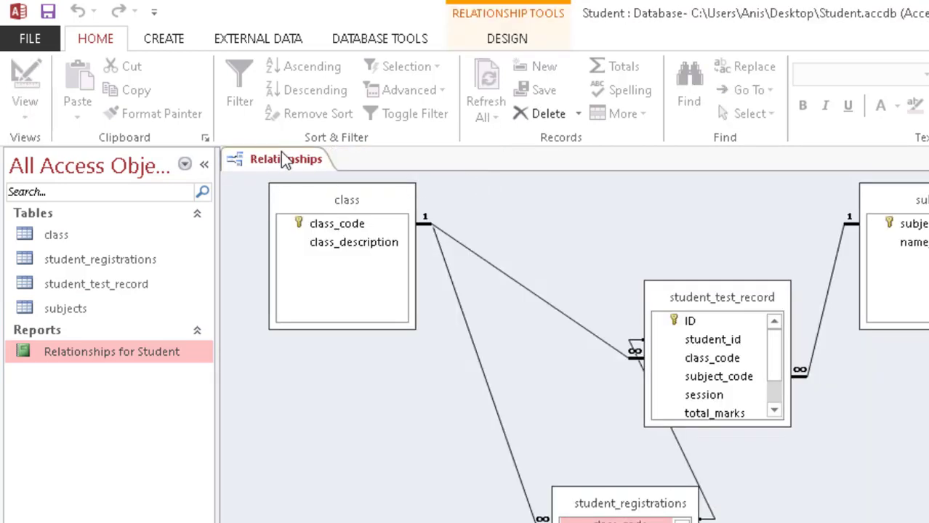
Step: Save the relationships layout and close the Relationships window
right_click(258, 160)
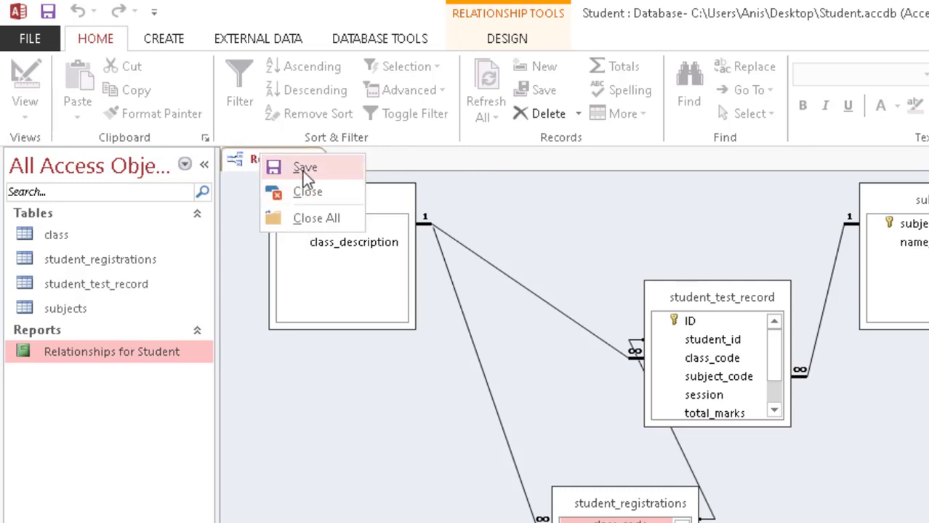
click(302, 169)
right_click(277, 161)
click(311, 200)
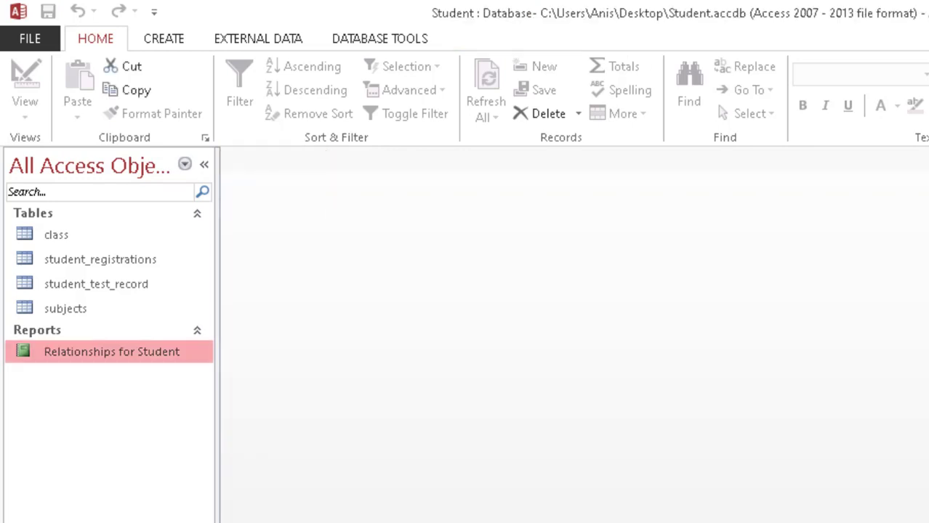
key(alt+Tab)
Step: Read the PowerPoint slide with tasks 12–14, then return to the Student database
scroll(625, 387, down, 1)
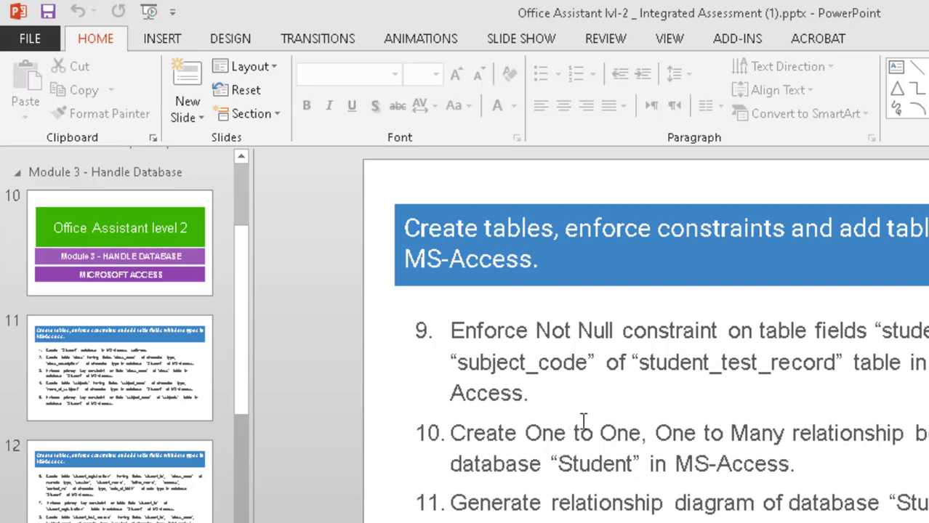
scroll(585, 416, down, 1)
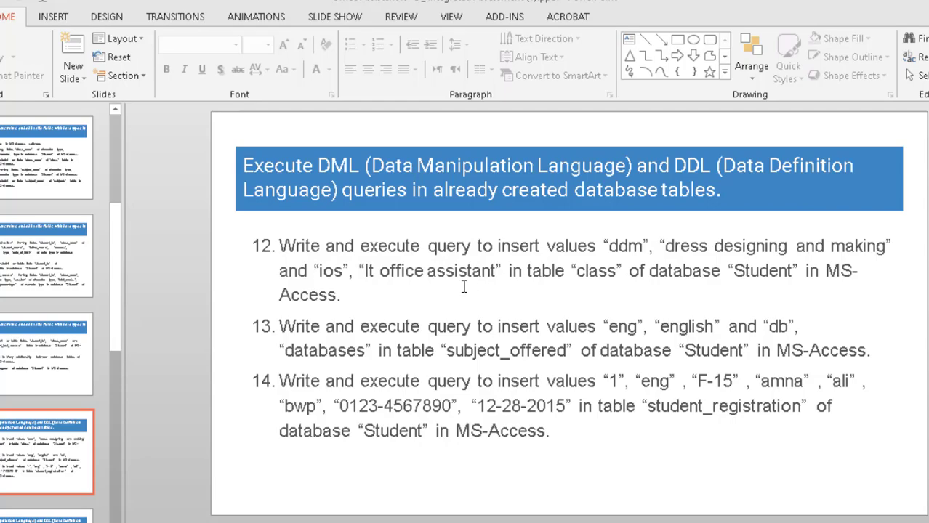
key(alt+Tab)
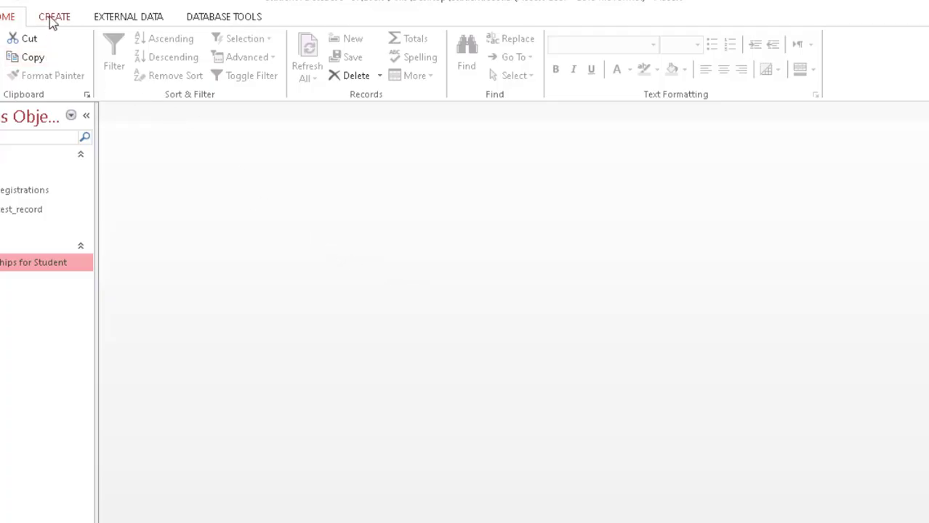
Step: Start a design-view query on the class table with class_code and class_description columns
click(54, 16)
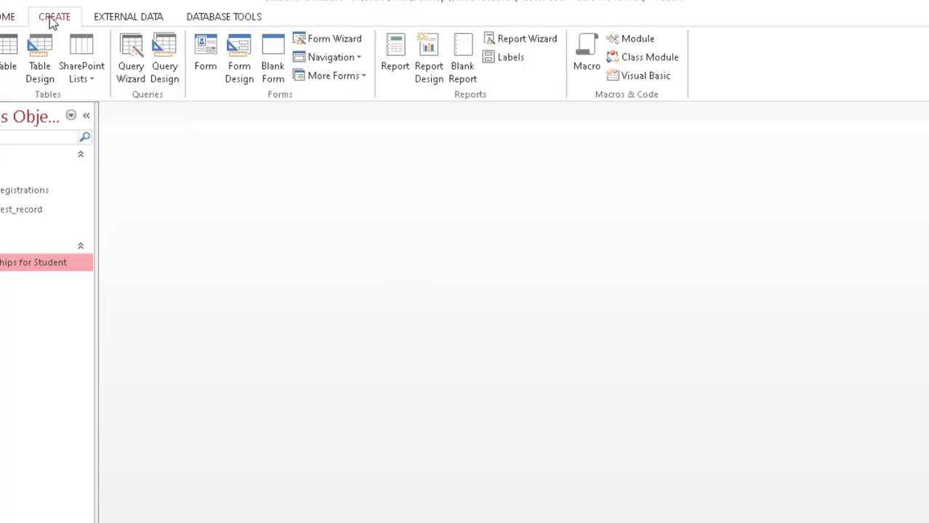
click(164, 80)
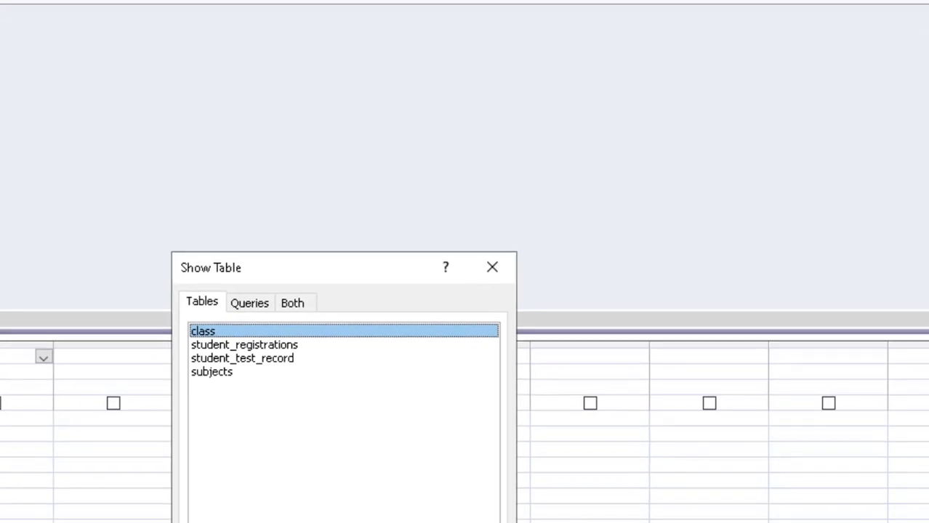
click(507, 522)
click(486, 522)
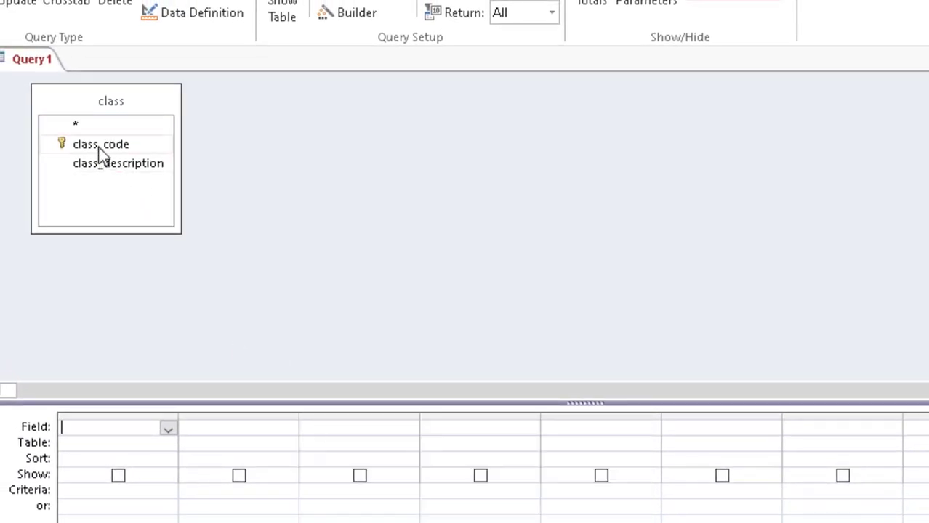
drag(100, 147, 109, 426)
drag(102, 166, 236, 439)
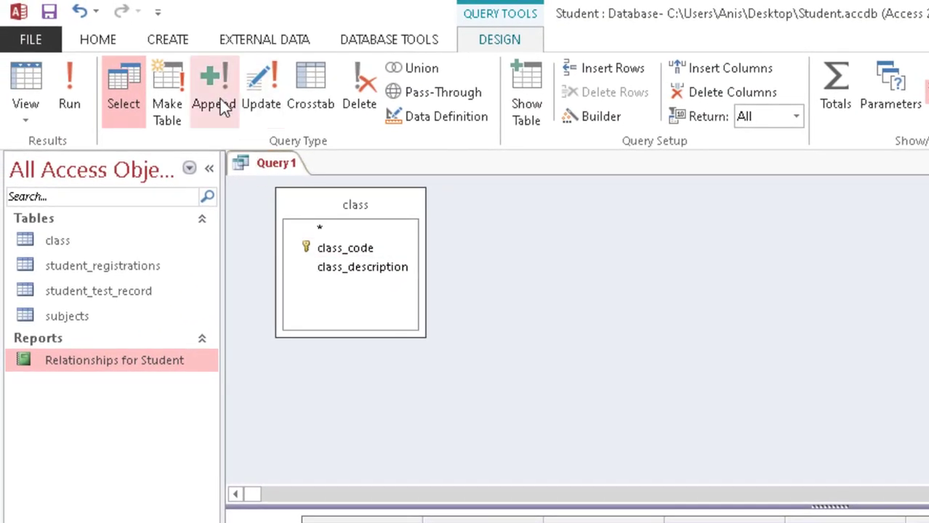
Step: Make it an append query targeting the class table and show the datasheet
click(218, 96)
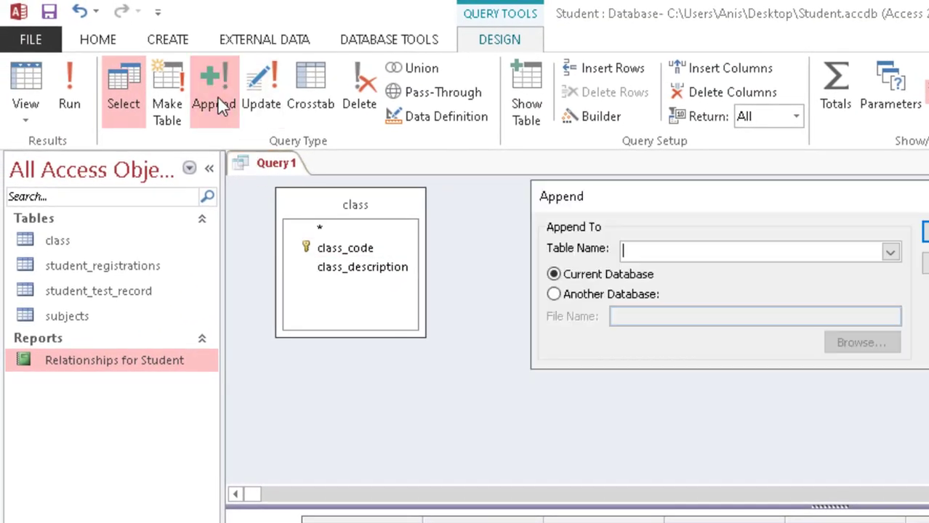
click(889, 252)
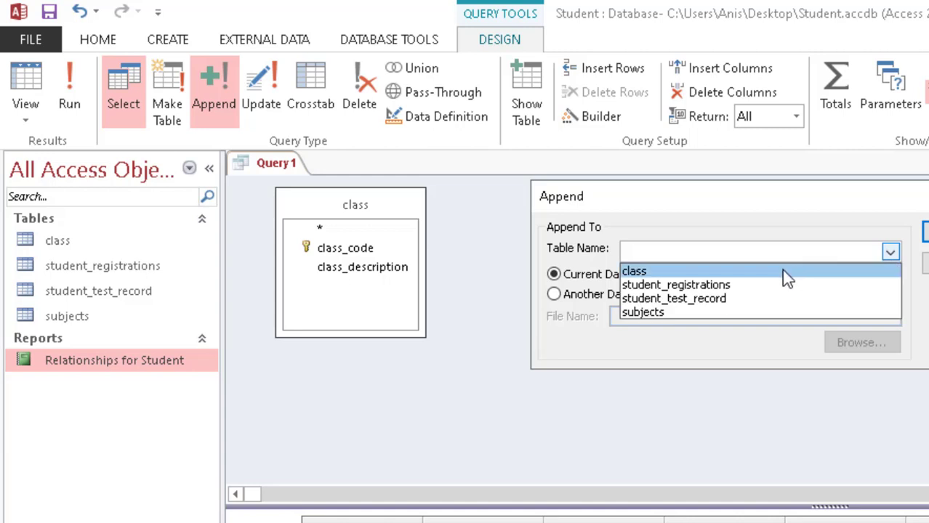
click(633, 274)
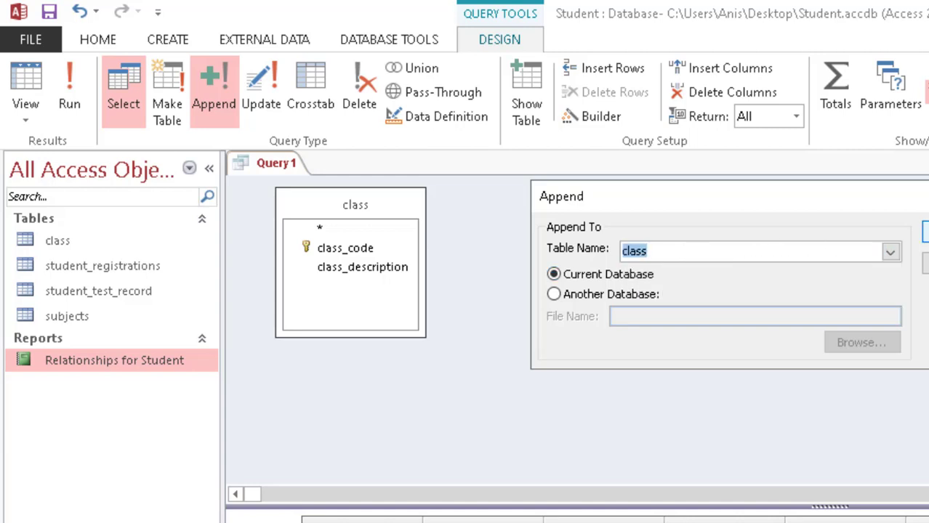
key(Return)
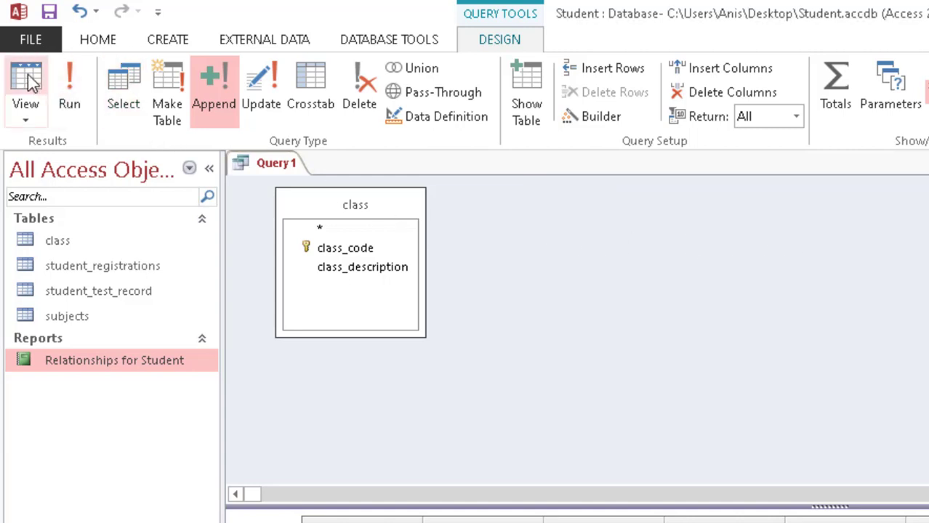
click(27, 74)
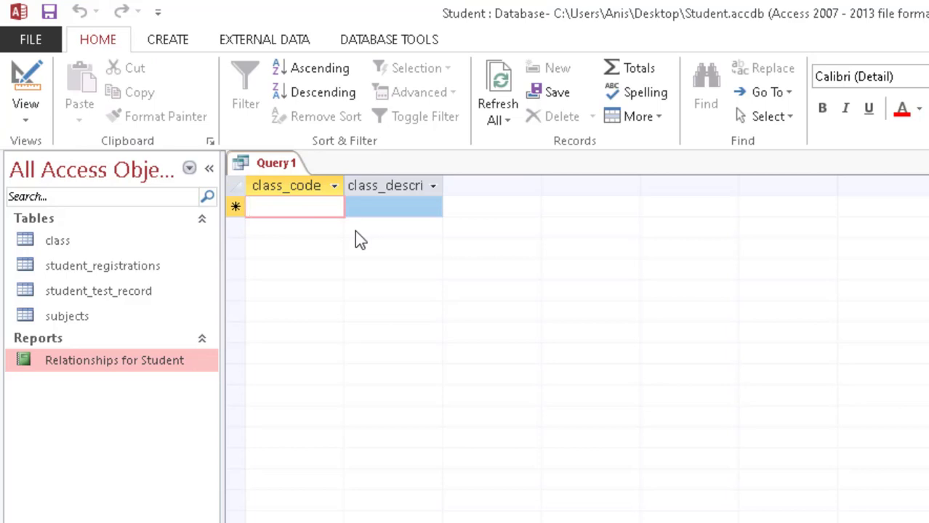
Step: Enter records ddm 'dress designing and making' and ios 'it offie assistant'
text(en)
key(BackSpace)
key(BackSpace)
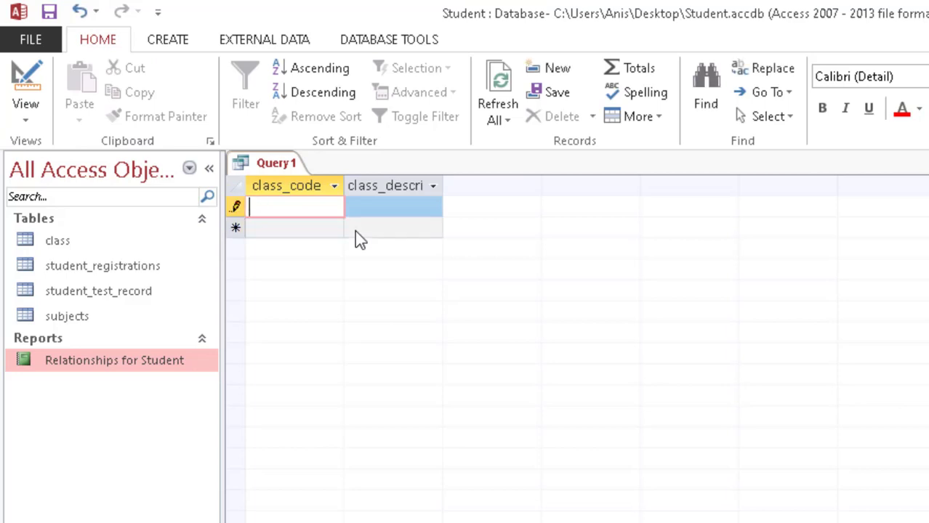
text(db)
key(BackSpace)
text(dm)
key(Tab)
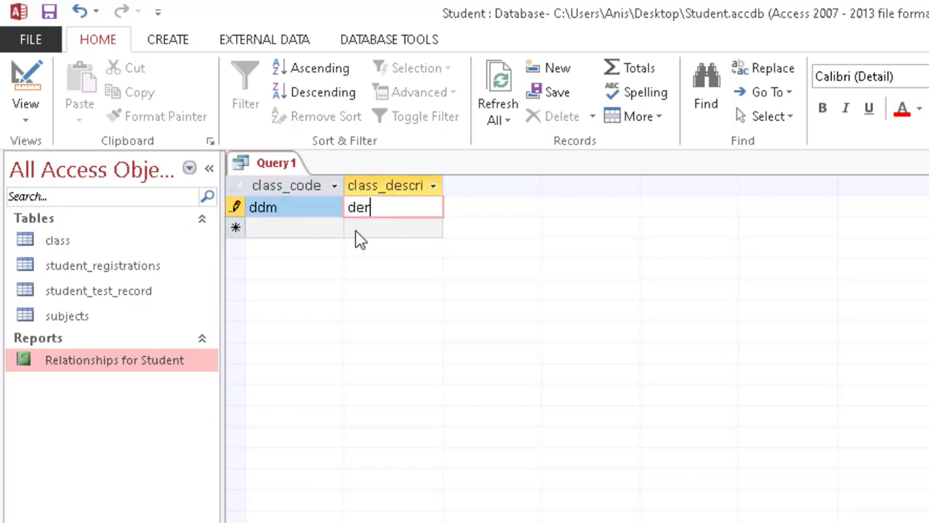
text(dress designing)
text( and making)
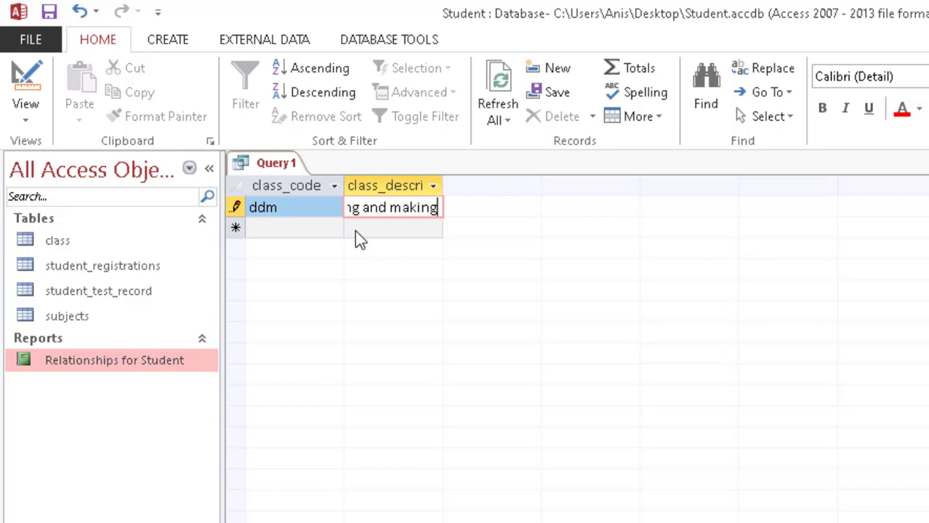
click(354, 231)
key(shift+Tab)
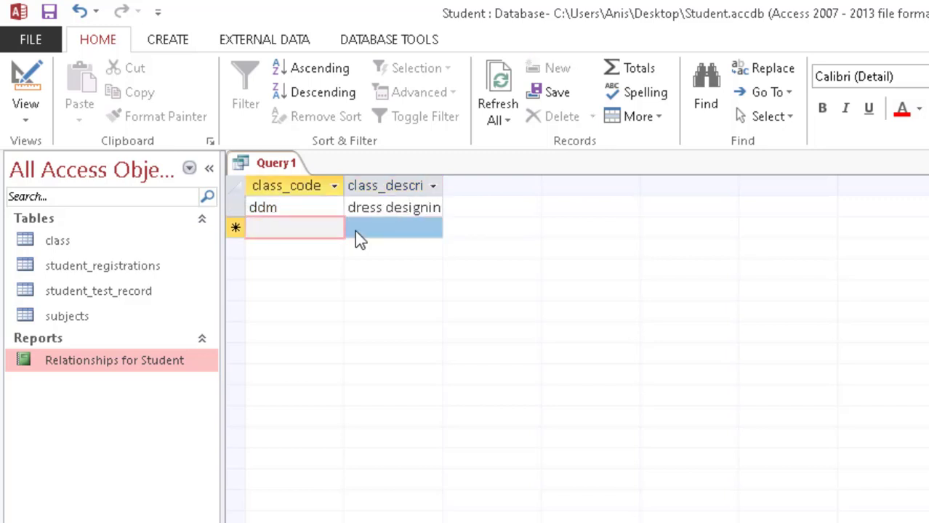
text(ios)
key(Tab)
text(it of)
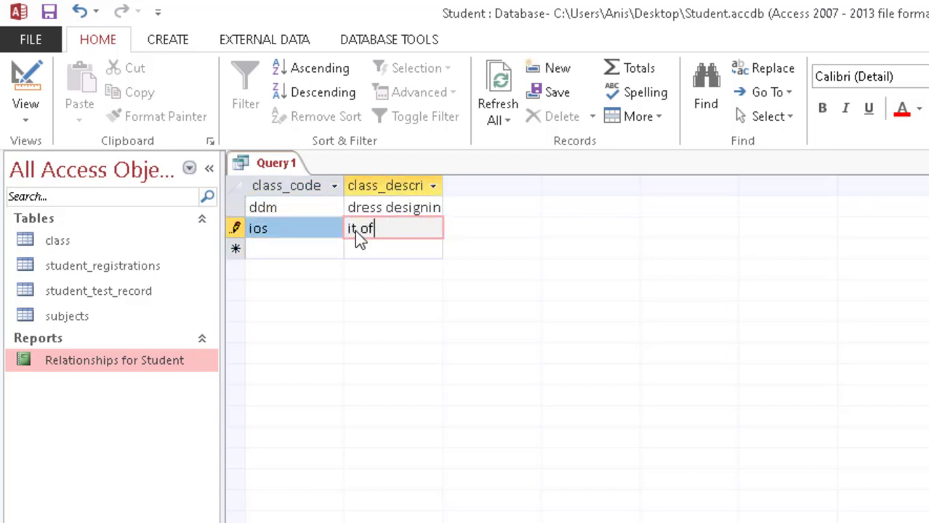
text(fie assistant)
Step: Save the query as Add Records in Class Table and open the class table
key(ctrl+s)
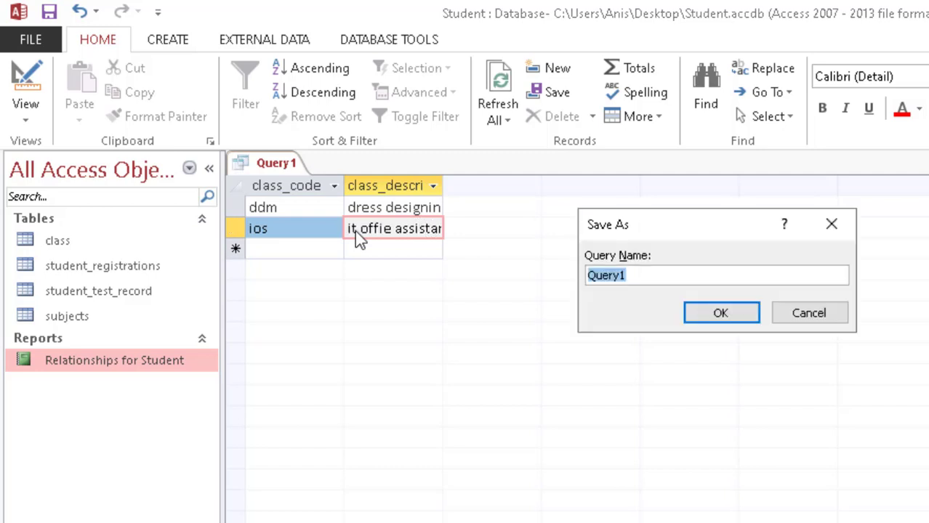
text(Addr )
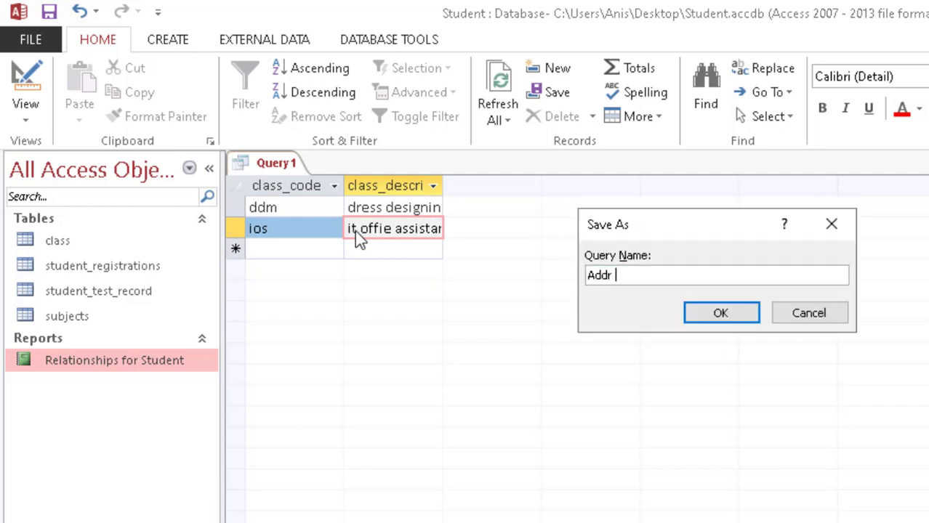
key(BackSpace)
key(BackSpace)
text( Records in)
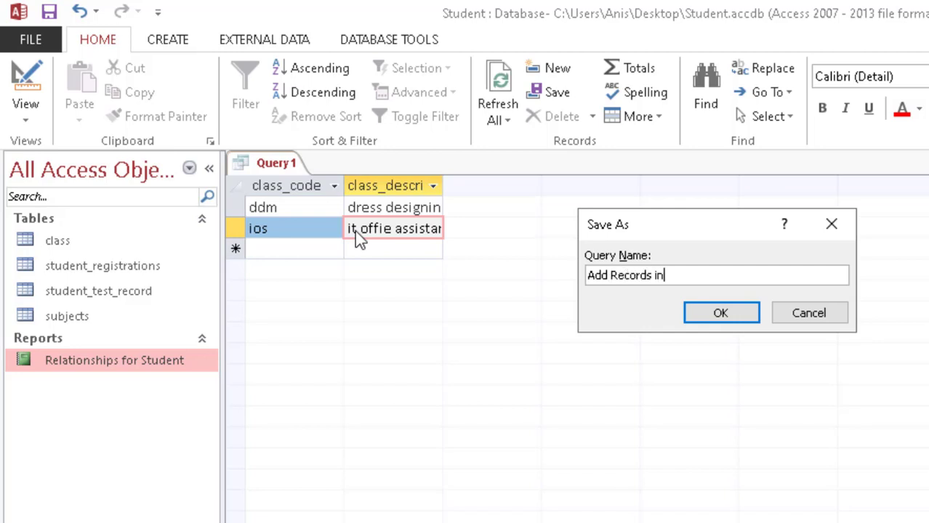
text( Class Table)
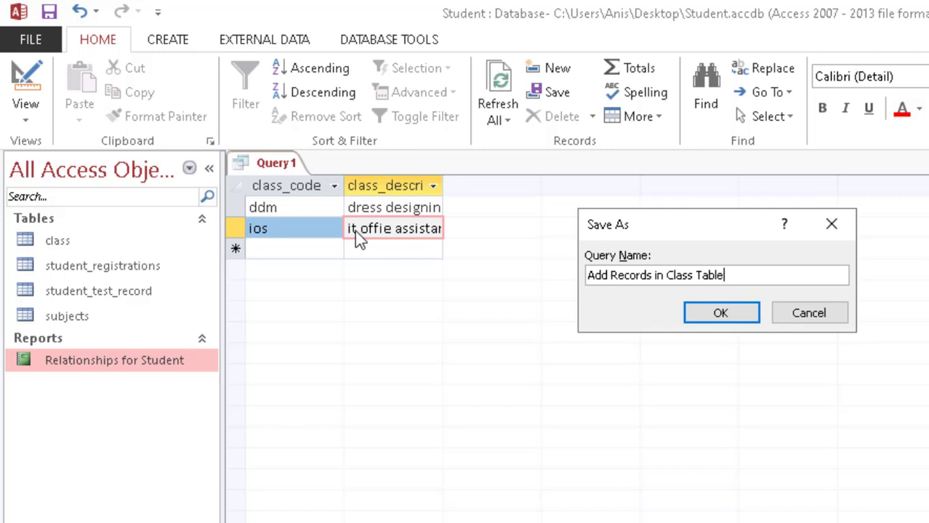
click(698, 313)
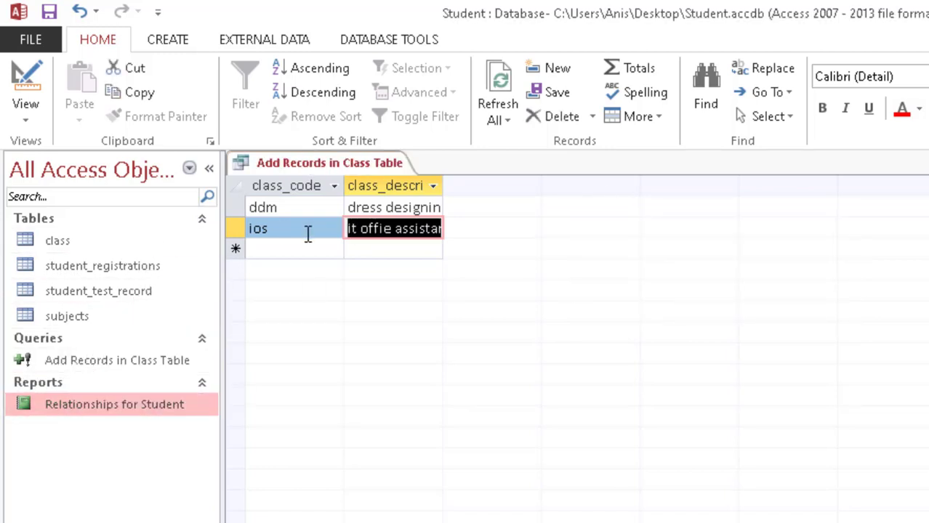
double_click(100, 241)
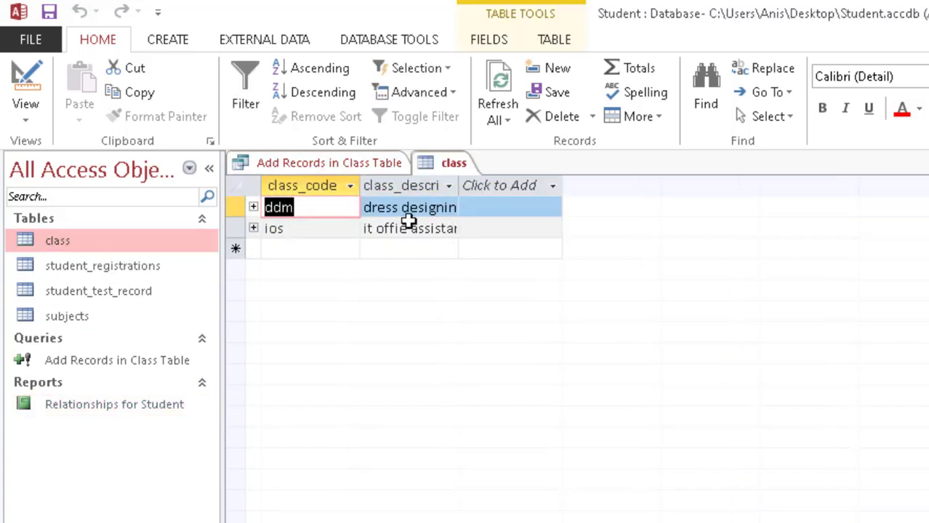
Step: Save the class table, then add an eng record described as english through the query
right_click(447, 163)
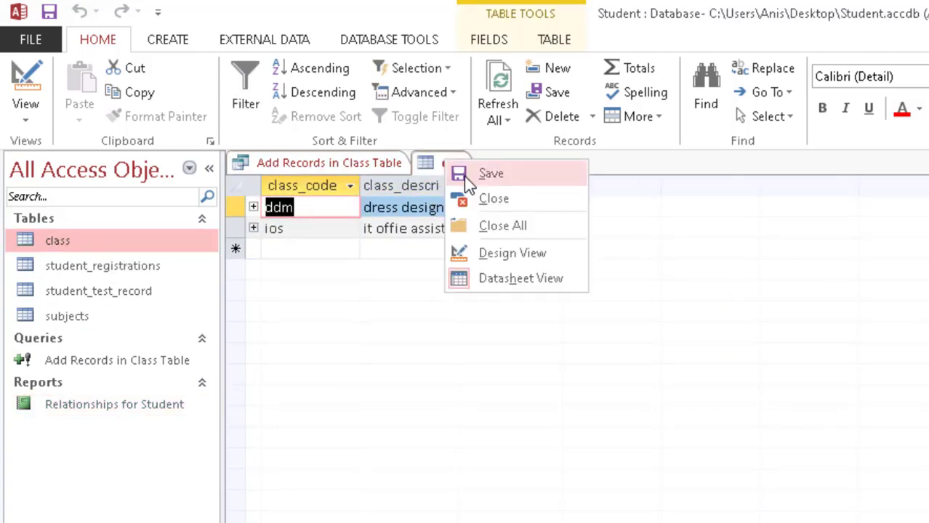
click(491, 173)
click(327, 163)
click(306, 247)
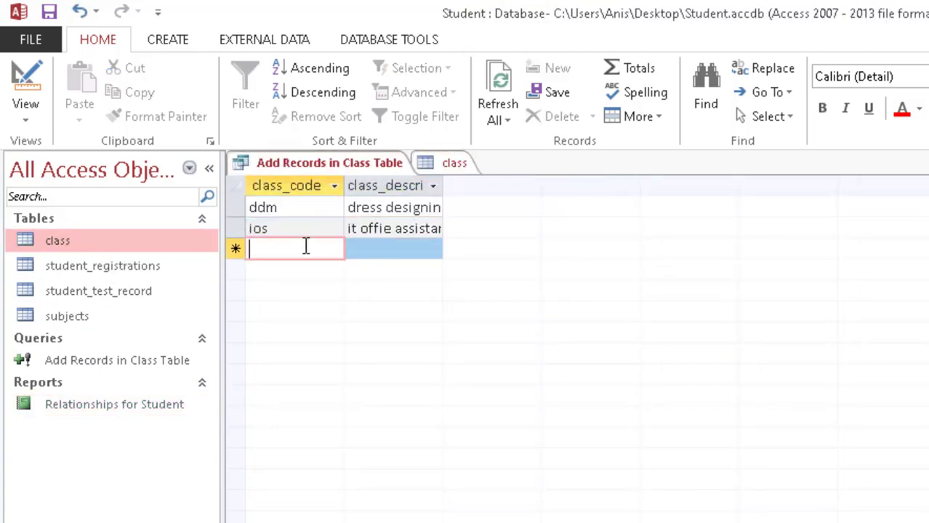
text(eg)
key(BackSpace)
text(ng)
key(Tab)
text(english)
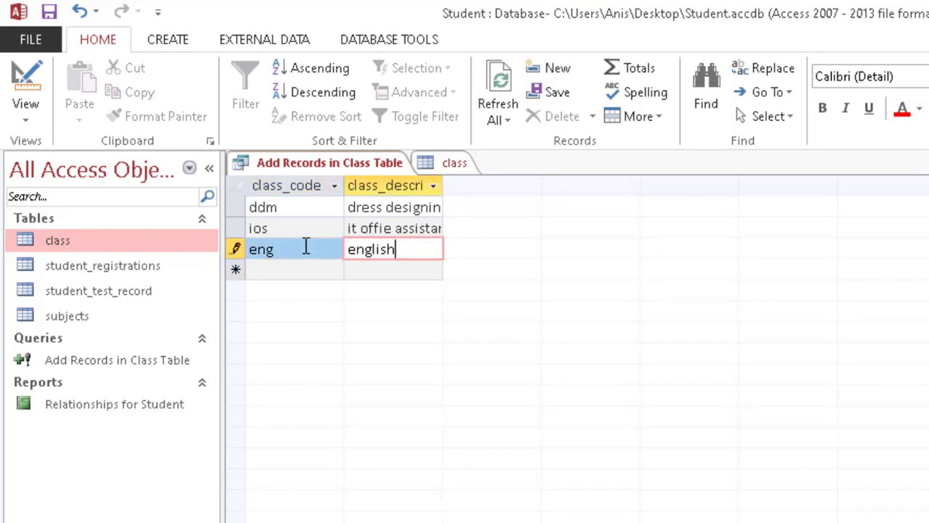
key(shift+Return)
Step: Check the class table's records and close all open tabs
click(456, 163)
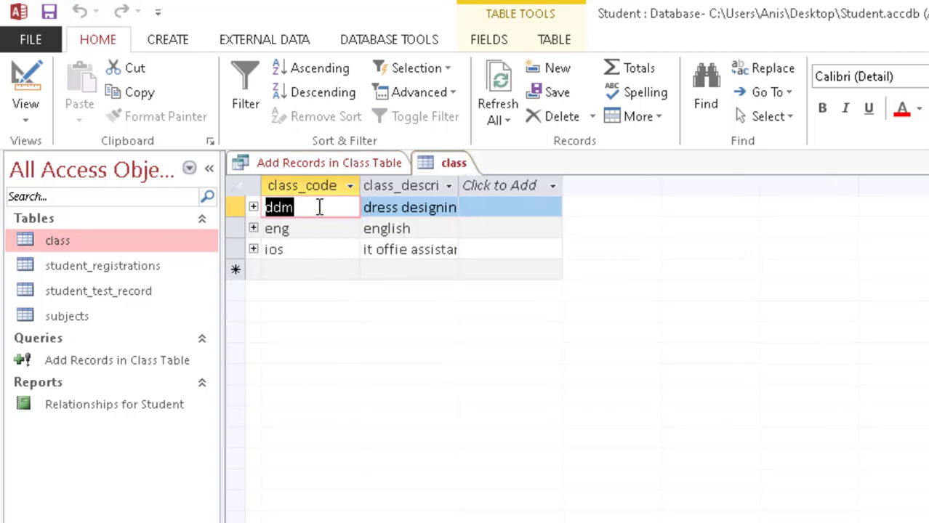
right_click(453, 163)
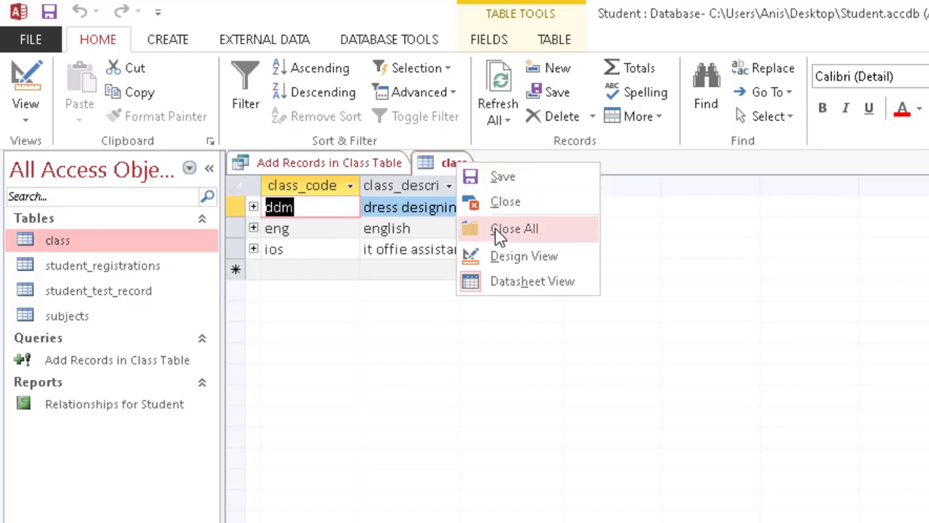
click(501, 229)
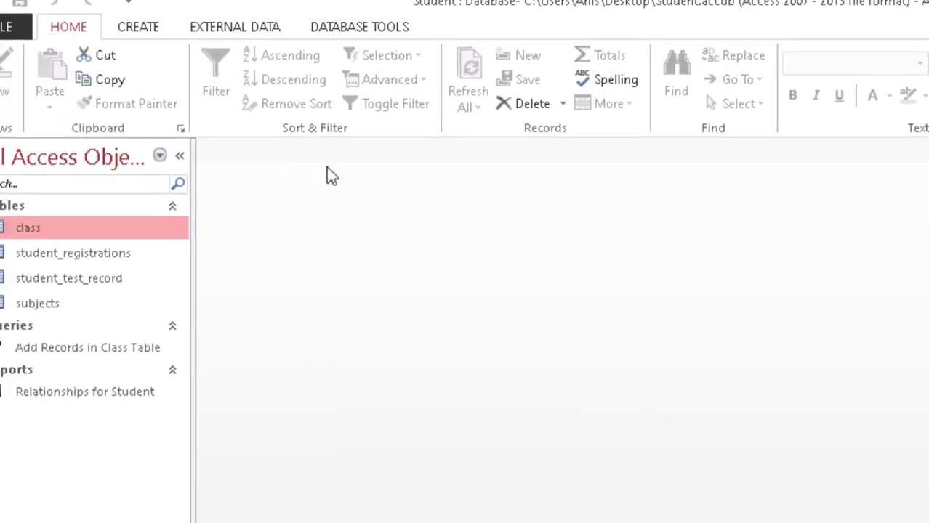
Step: Start a design-view query on subjects with subject_code and name_of_subject columns
click(183, 45)
click(312, 119)
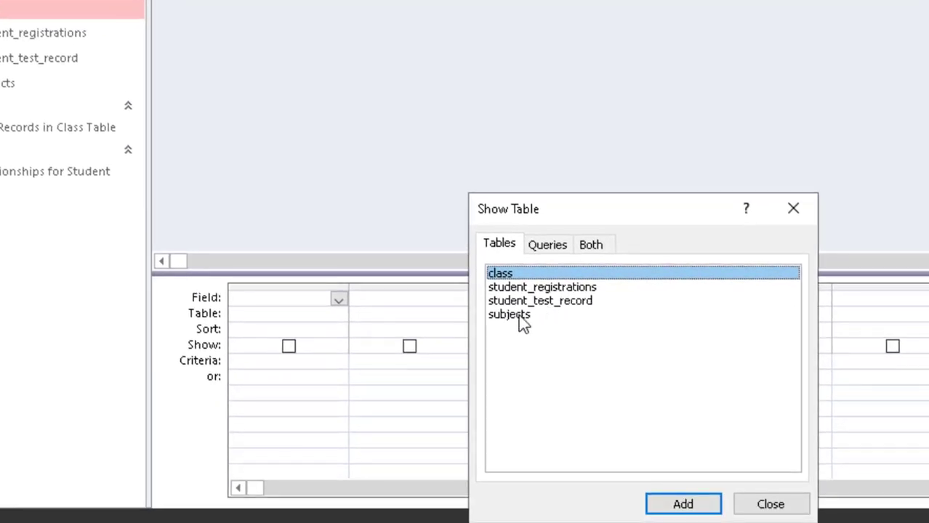
click(509, 315)
click(683, 504)
click(770, 505)
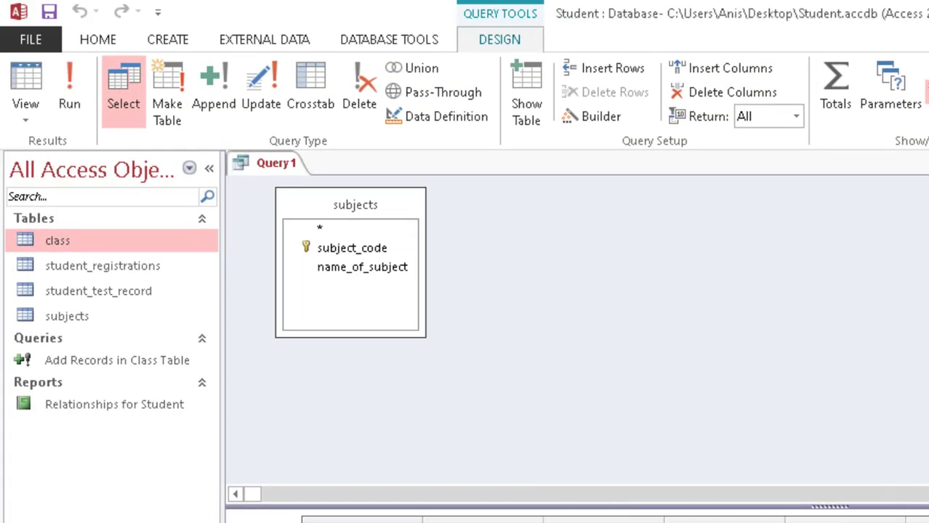
drag(352, 248, 135, 356)
drag(145, 85, 269, 358)
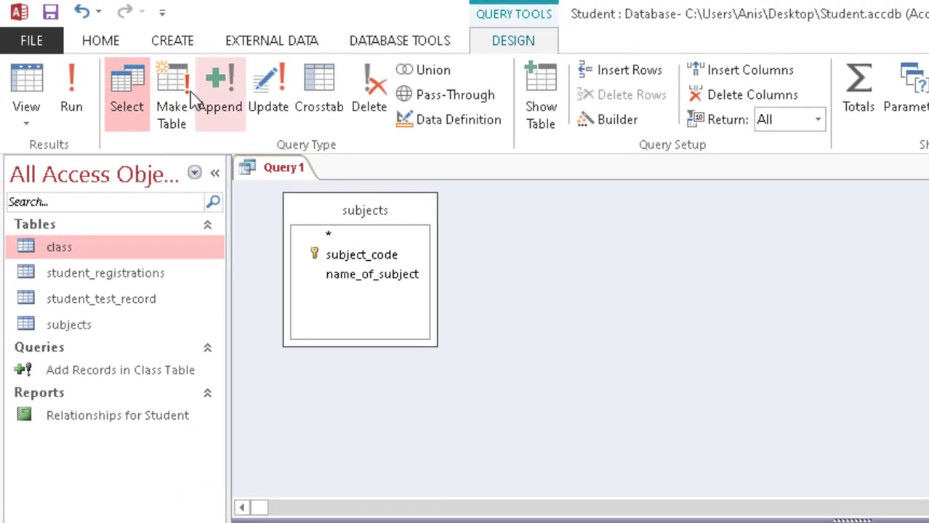
Step: Make it an append query into the subjects table and show the datasheet
click(224, 96)
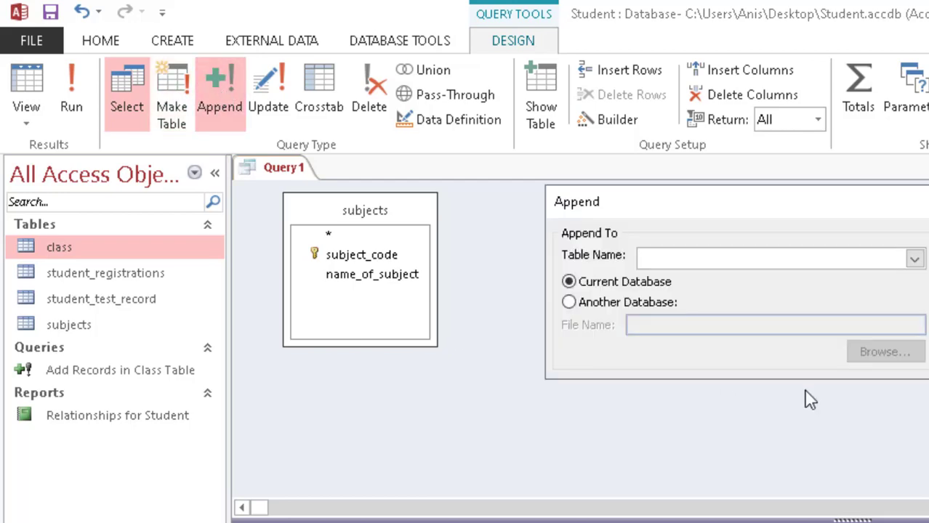
click(913, 259)
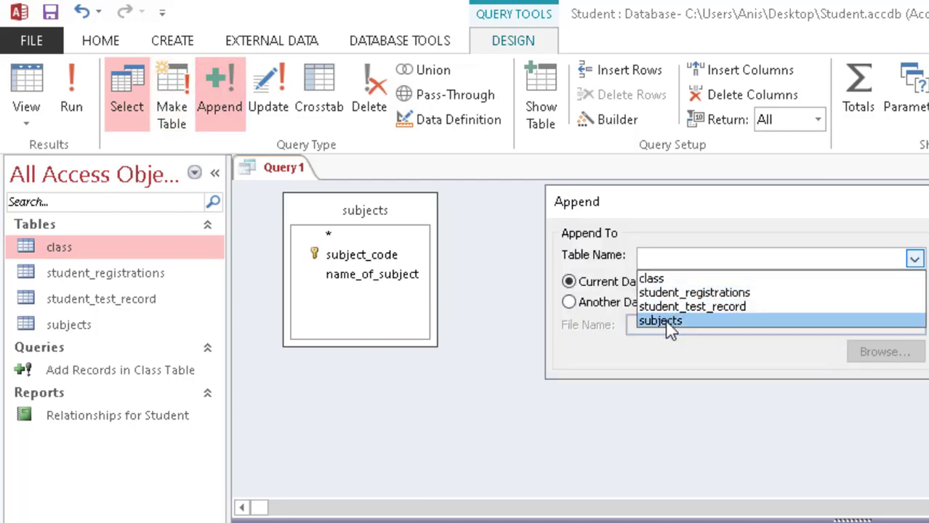
click(665, 321)
click(927, 237)
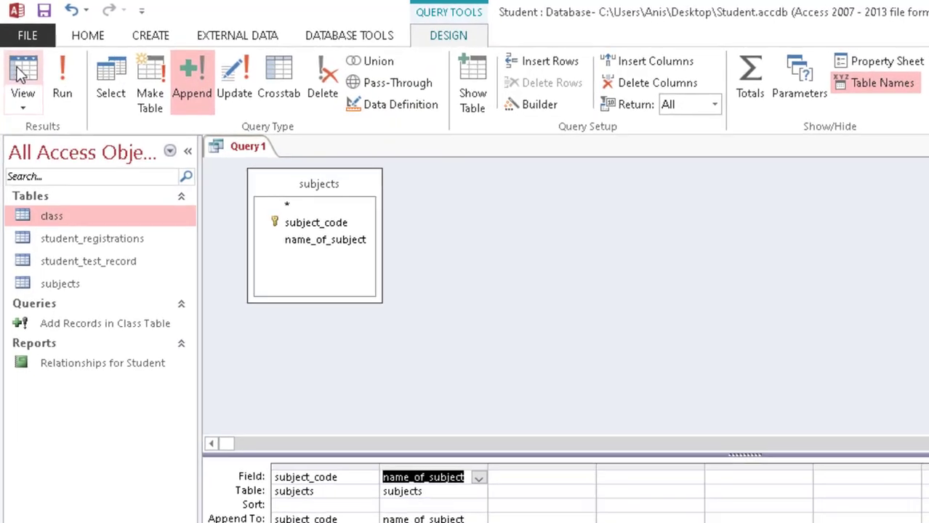
click(22, 75)
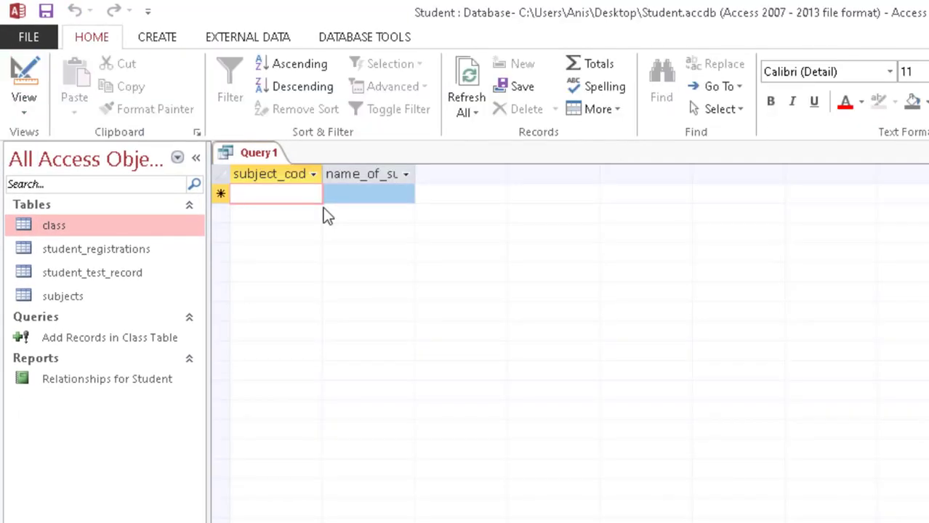
Step: Enter subjects db/databases and eng/english, then save the query as 'Add Record in Subjects'
text(db)
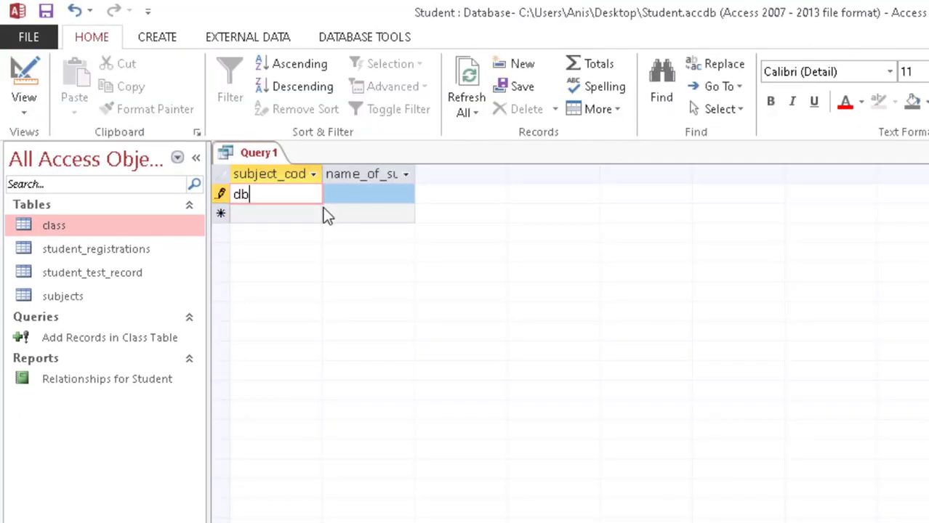
key(Tab)
text(datab)
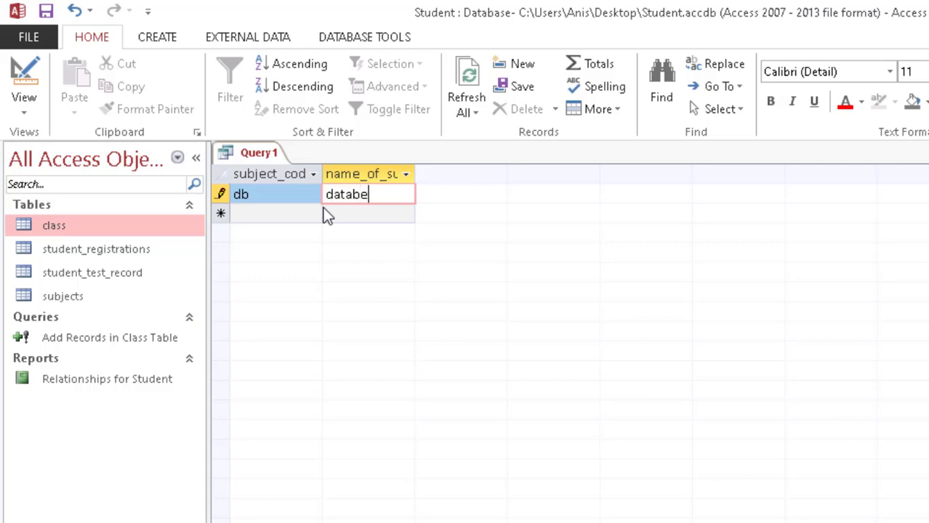
text(ases)
key(Tab)
text(eng)
key(Tab)
text(english)
key(ctrl+s)
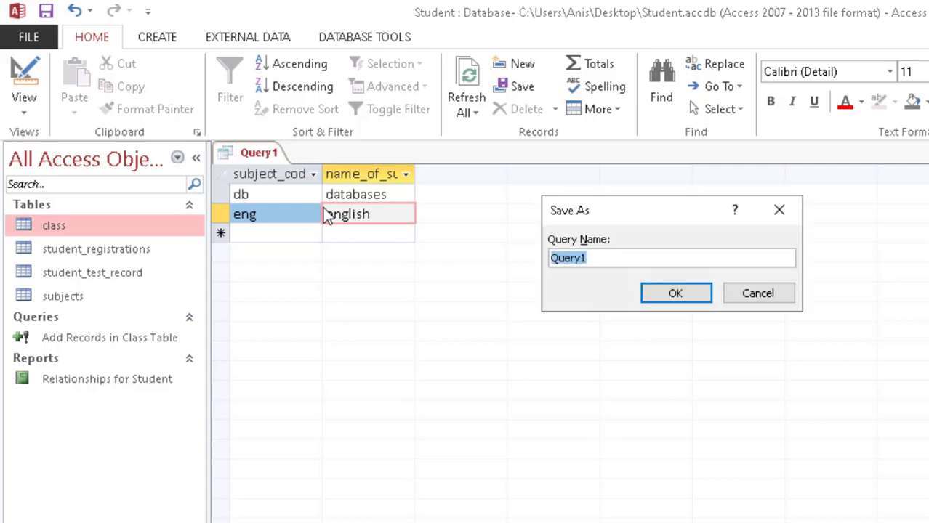
text(Add Record in Subjects)
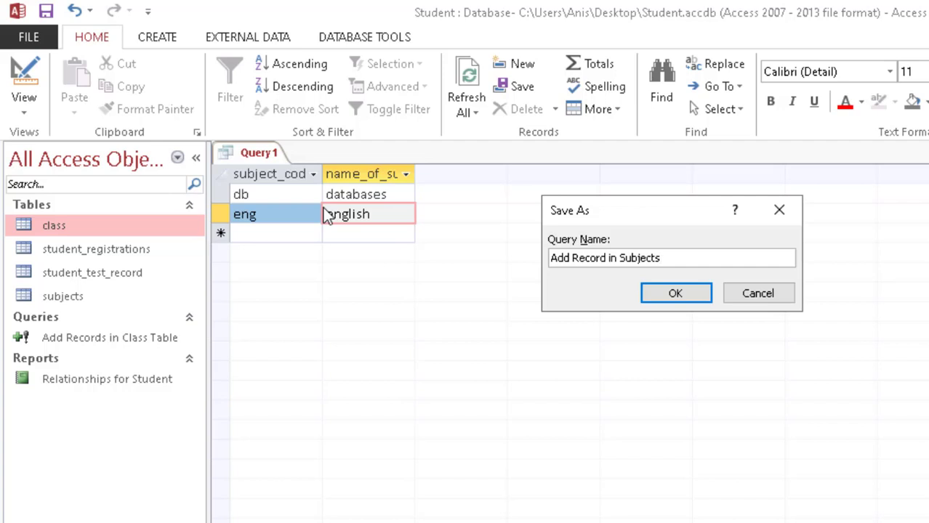
key(Return)
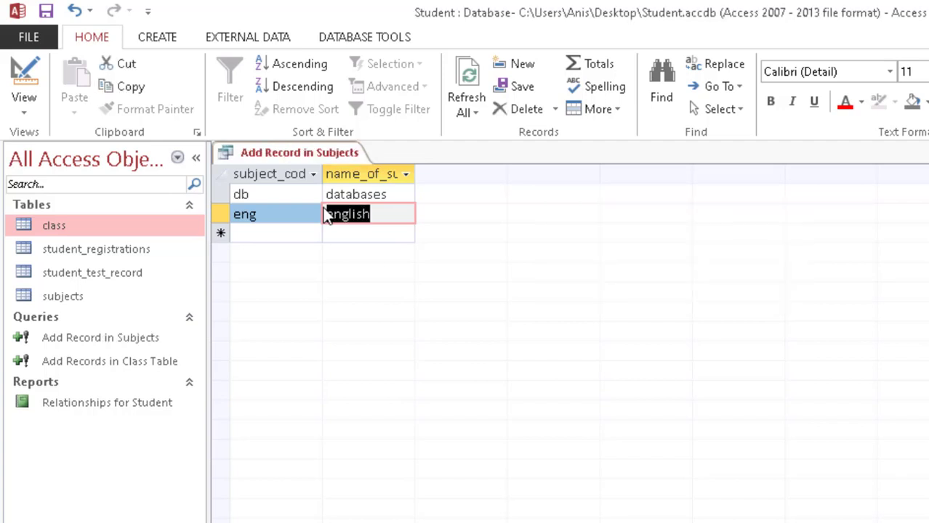
Step: Open the subjects table to verify the new rows, then close all object tabs
double_click(117, 273)
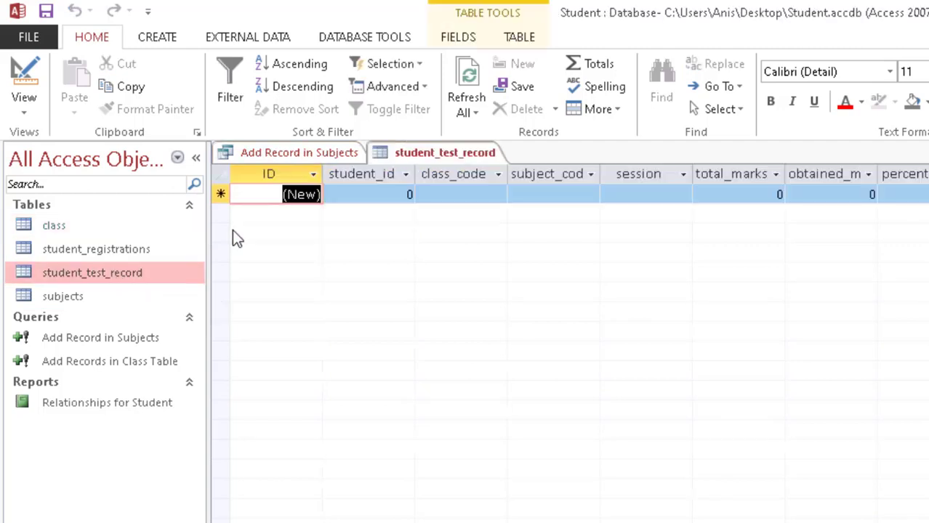
key(ctrl+w)
double_click(91, 295)
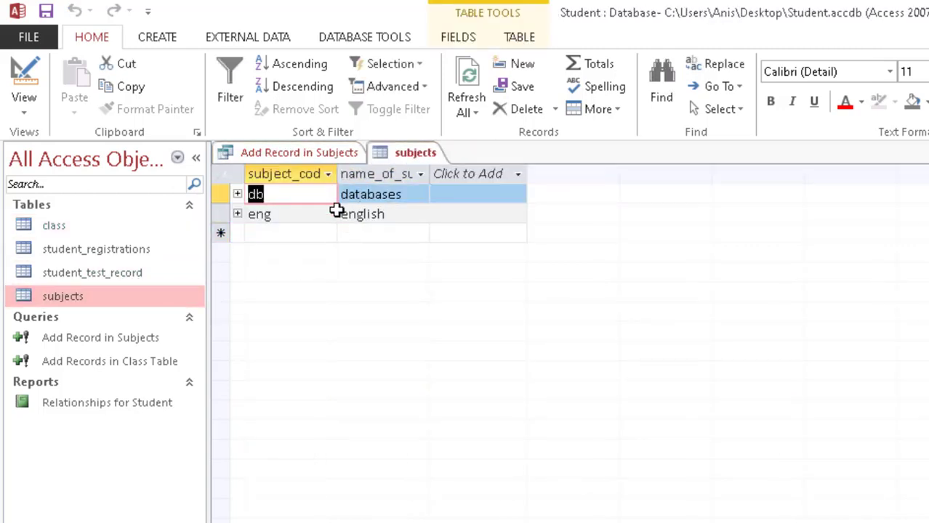
right_click(377, 159)
click(439, 209)
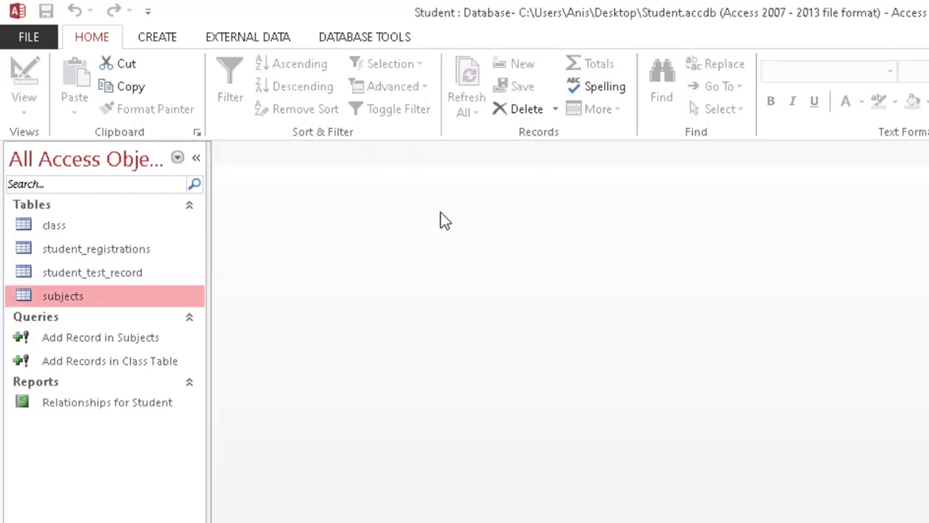
key(alt+Tab)
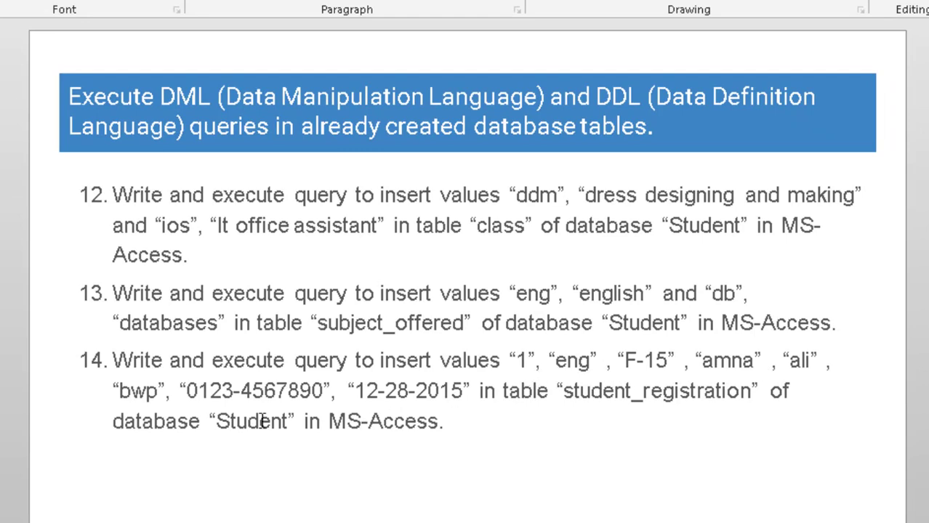
Step: Return from the PowerPoint exercise slide to the Access Student database
key(alt+Tab)
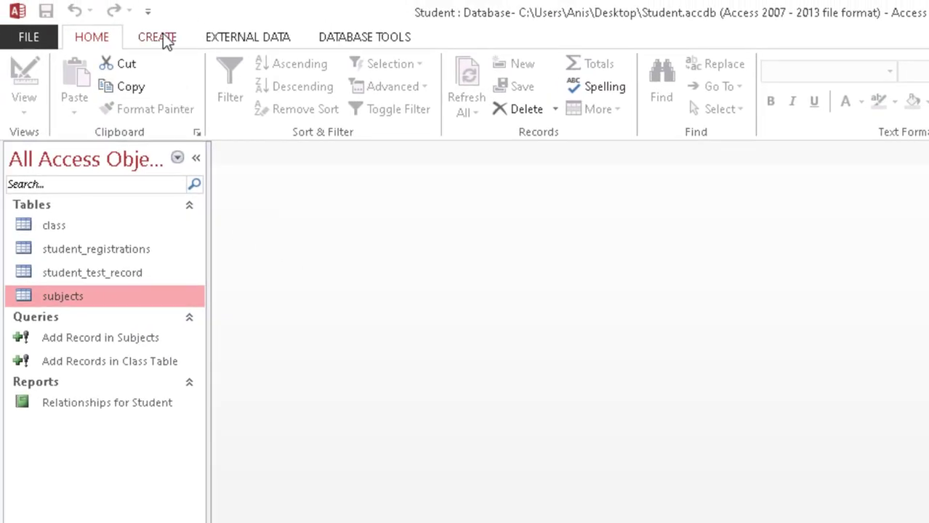
Step: Start a new design query on student_registrations with all its fields in the grid
click(163, 36)
click(301, 109)
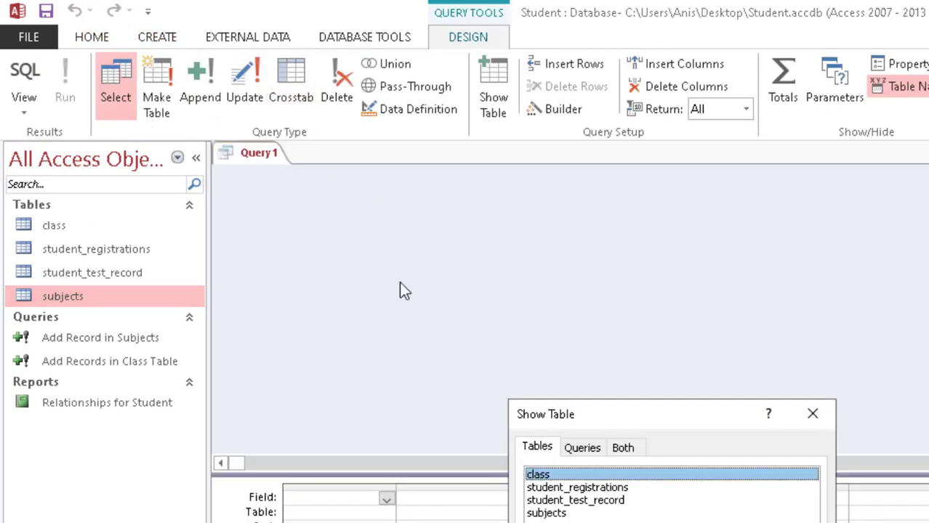
click(586, 488)
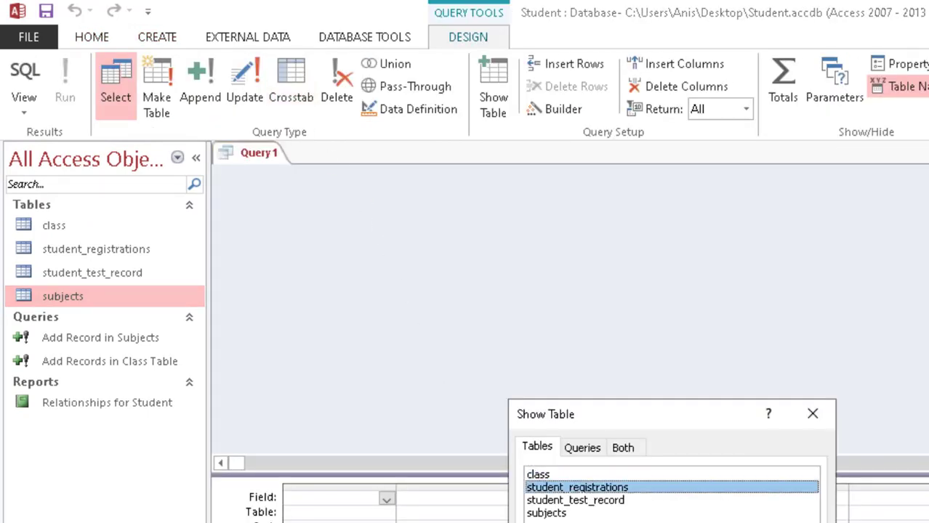
key(Return)
click(812, 414)
click(315, 250)
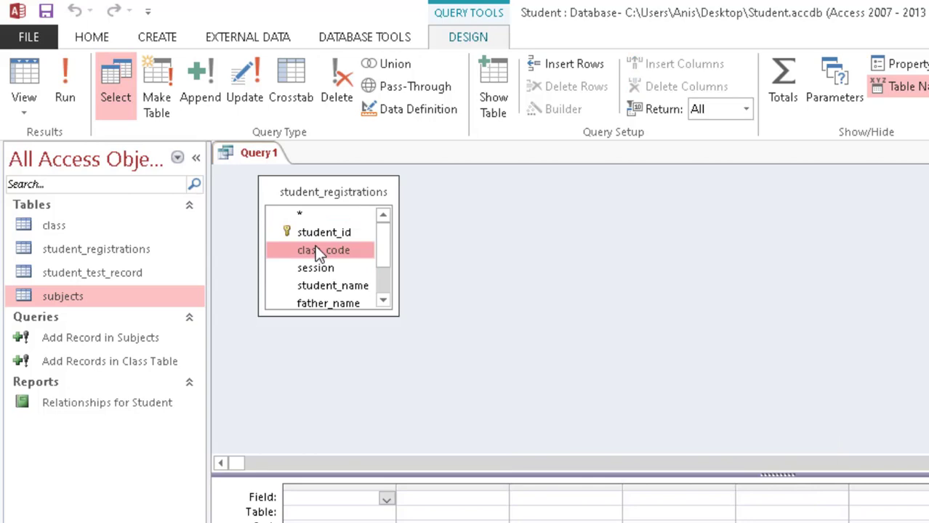
key(ctrl+a)
scroll(314, 234, up, 1)
drag(312, 236, 321, 503)
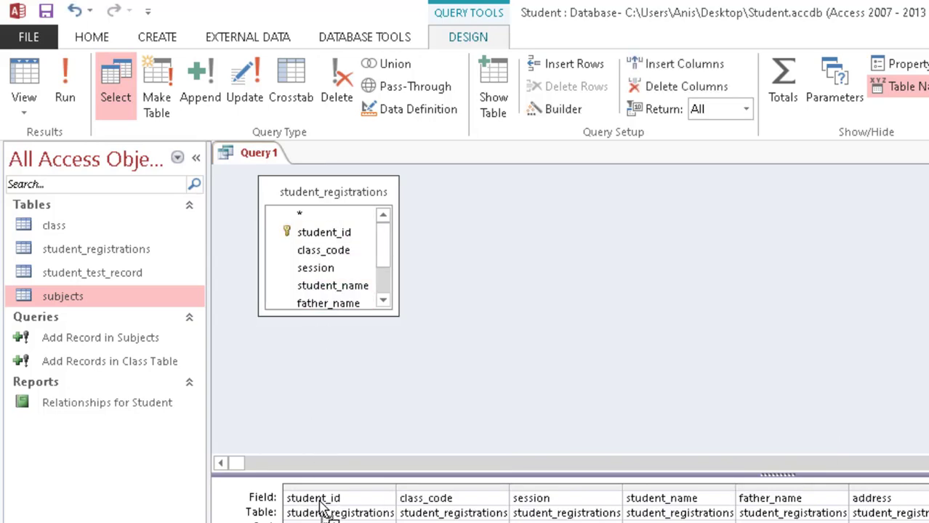
Step: Make it an append query targeting student_registrations and switch to datasheet view
click(204, 81)
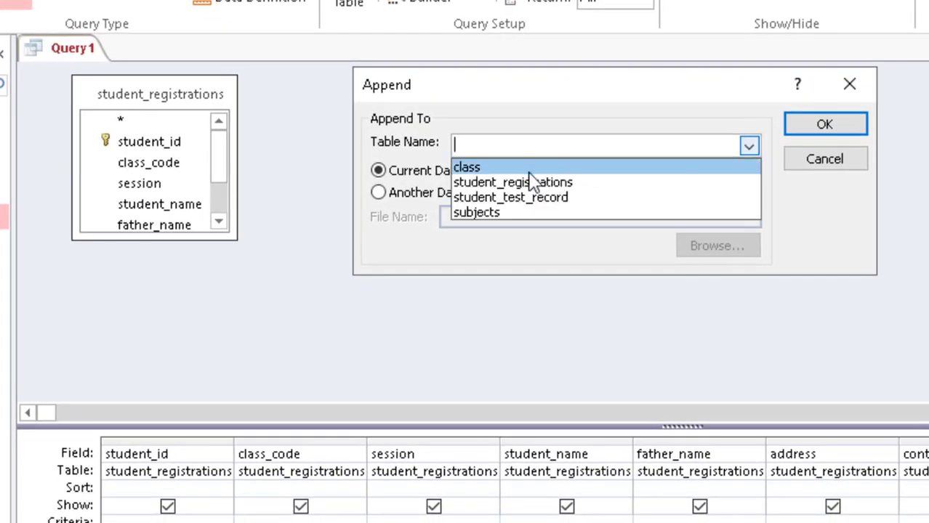
click(519, 185)
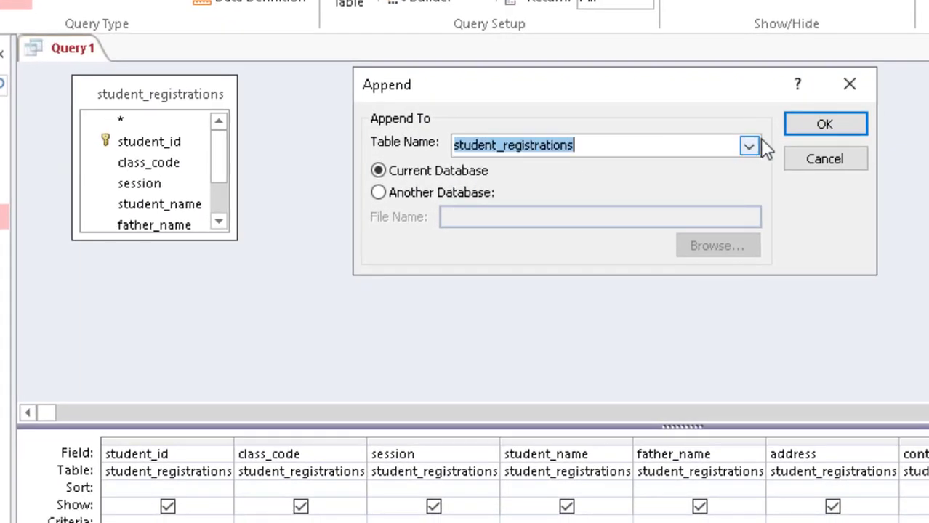
click(836, 131)
click(3, 3)
click(332, 140)
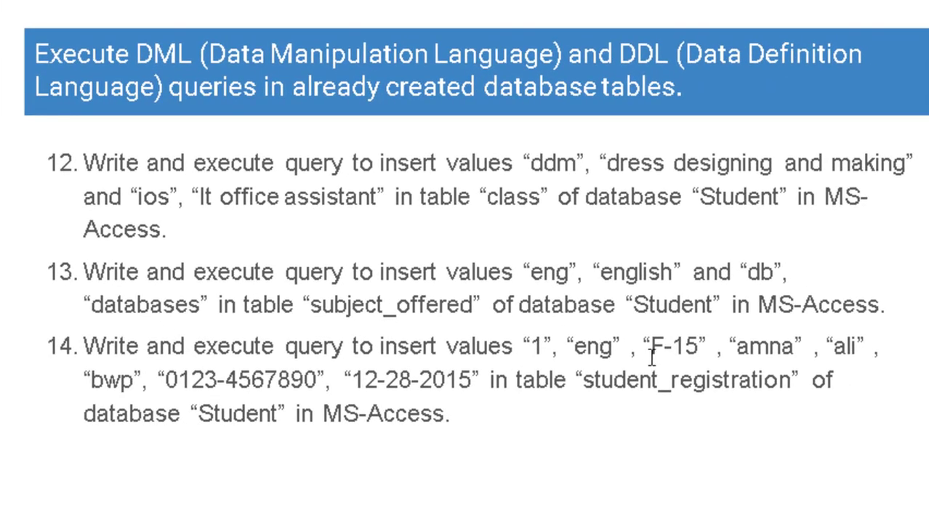
Step: Fill in class eng, the student's and father's names, address bwp, and begin the contact number
key(alt+Tab)
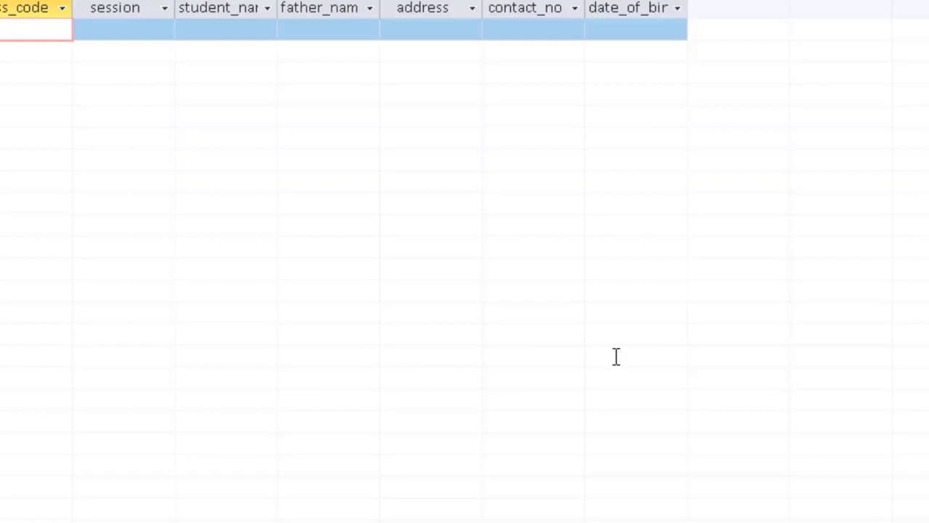
text(eng)
key(Tab)
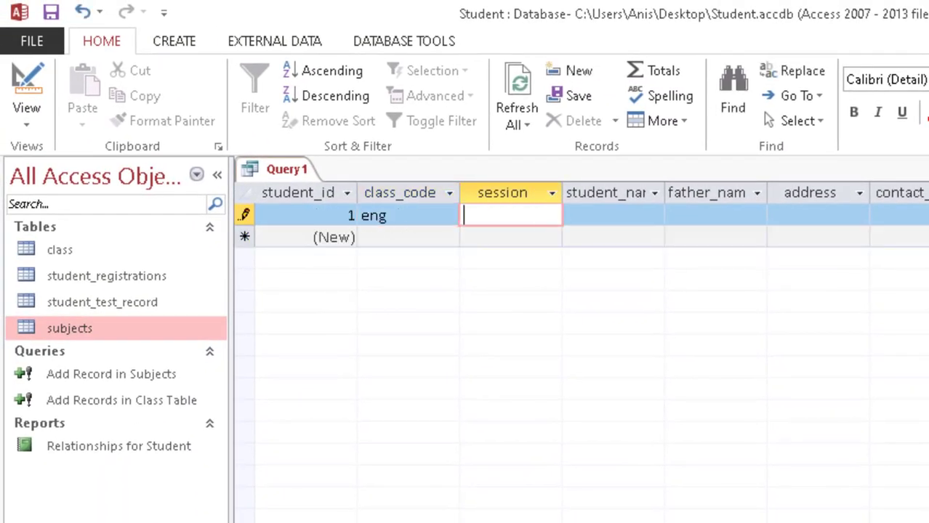
key(Tab)
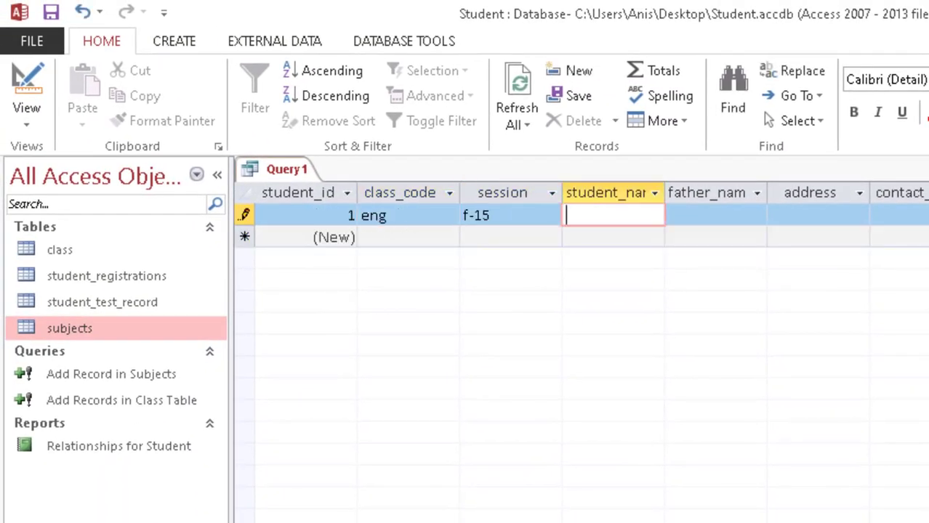
text(amna)
key(Tab)
text(ali)
key(Tab)
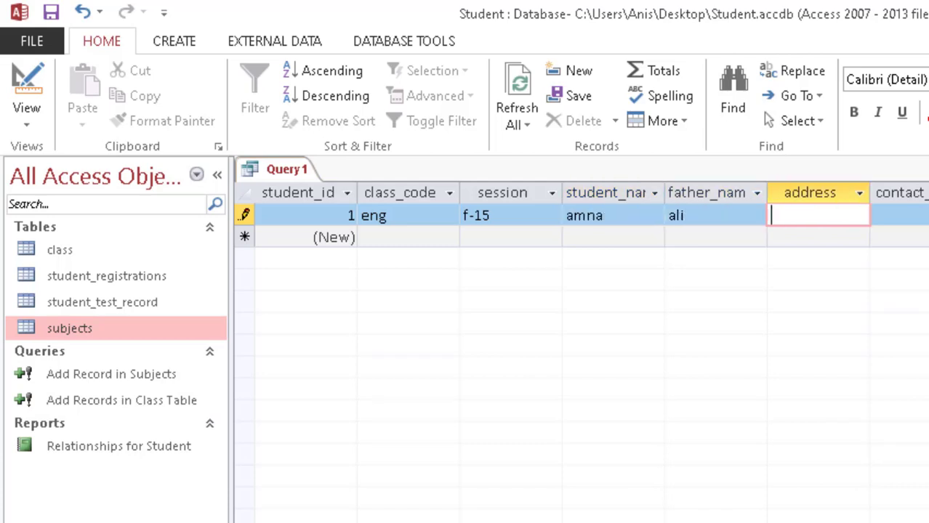
text(bwp)
key(Tab)
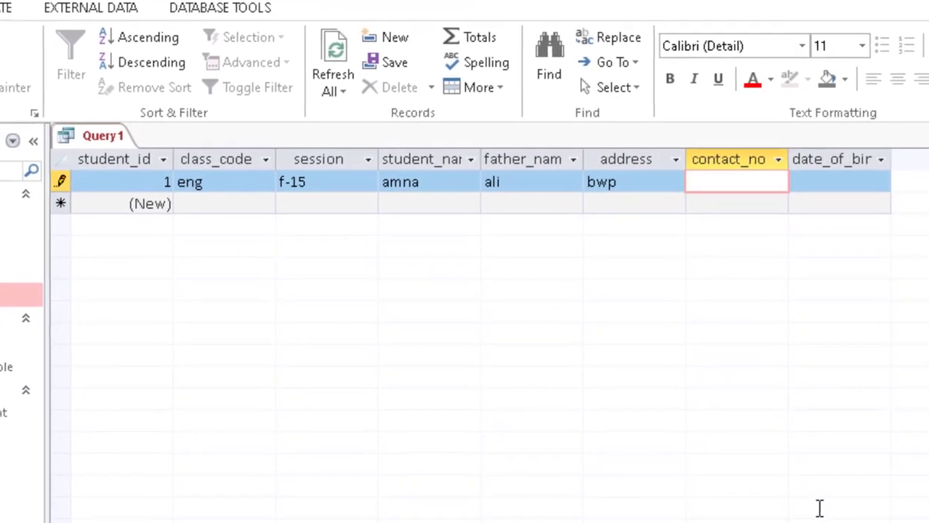
text(0123-456789)
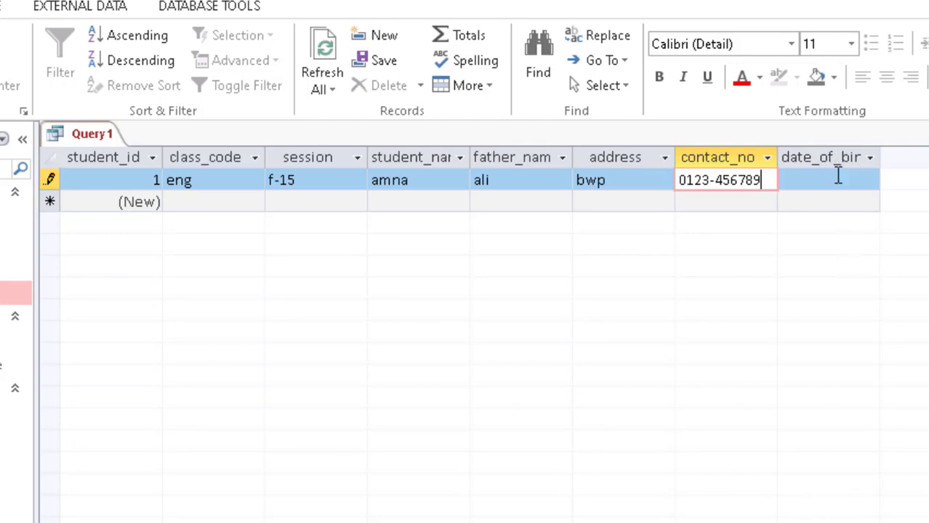
Step: Paste the date 12-28-2015 from the task slide into date_of_birth
click(838, 178)
click(895, 185)
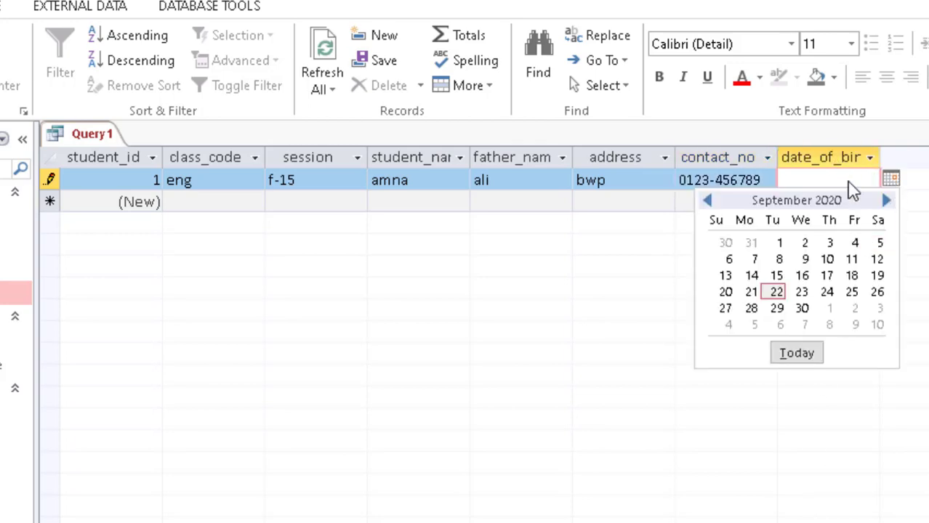
click(847, 176)
key(alt+Tab)
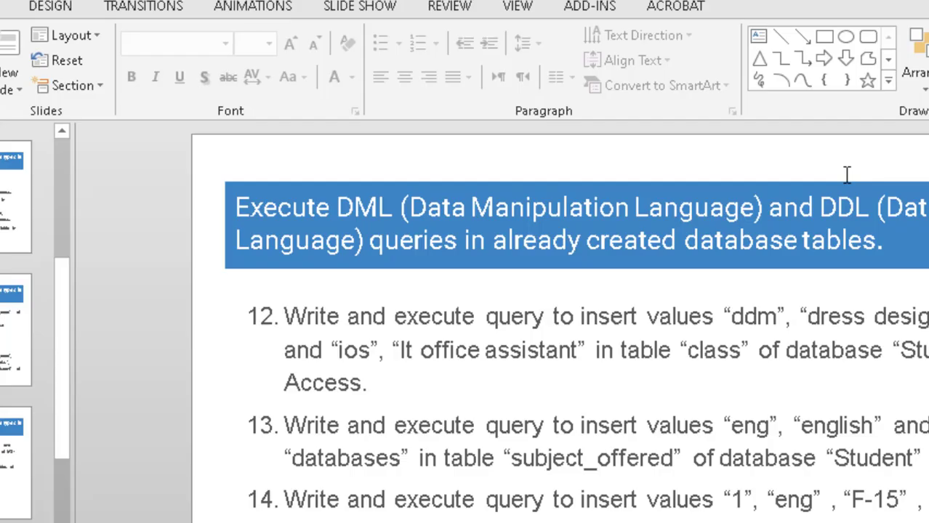
drag(675, 521, 553, 522)
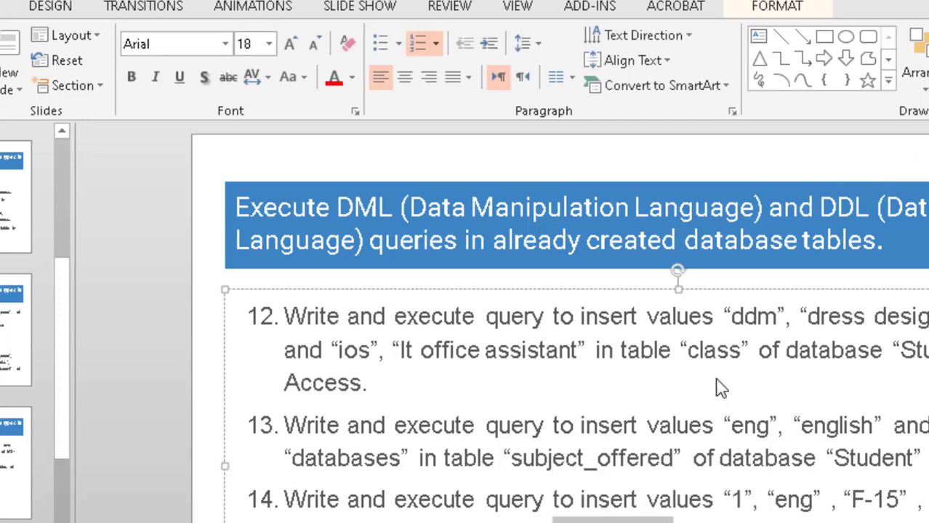
key(alt+Tab)
text(12-28-2015)
Step: Retry the date as 12/28/2015 and 28/12/2015, dismissing each invalid-value warning
click(837, 245)
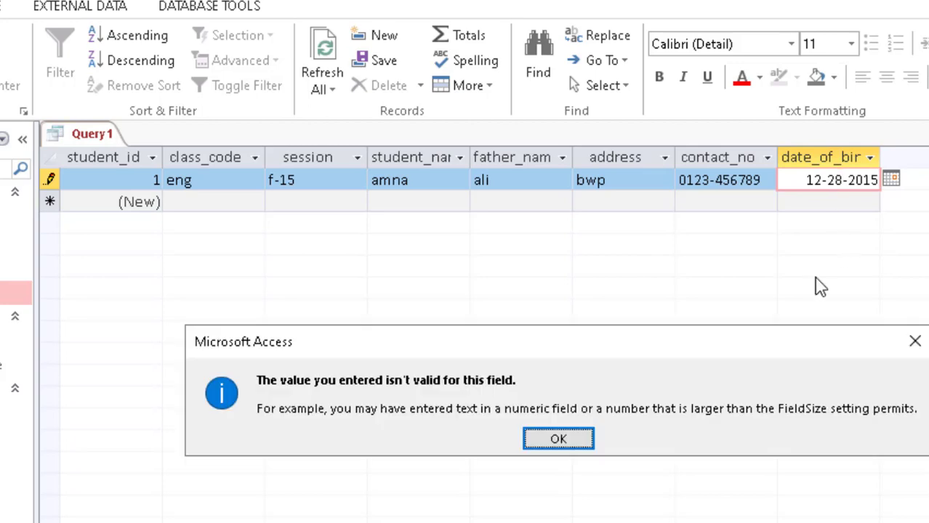
click(565, 452)
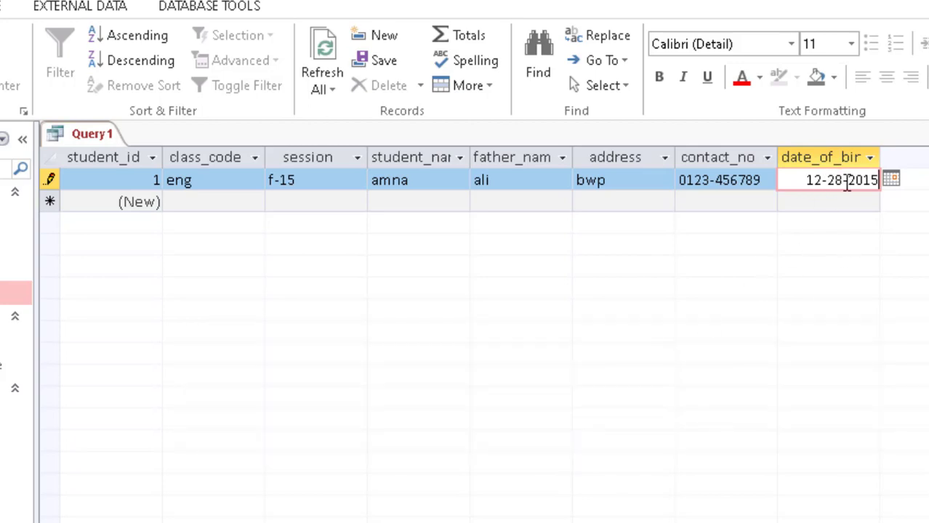
click(848, 185)
key(BackSpace)
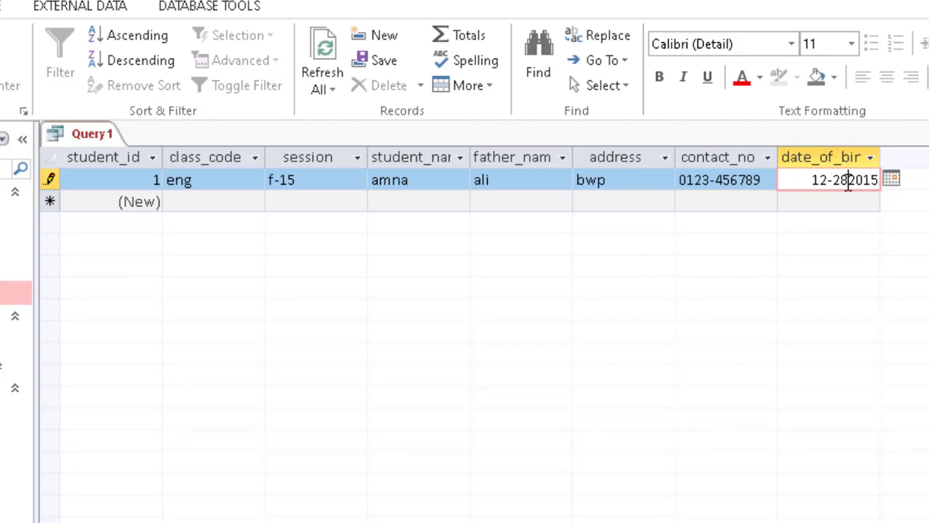
text(/)
key(BackSpace)
key(ctrl+s)
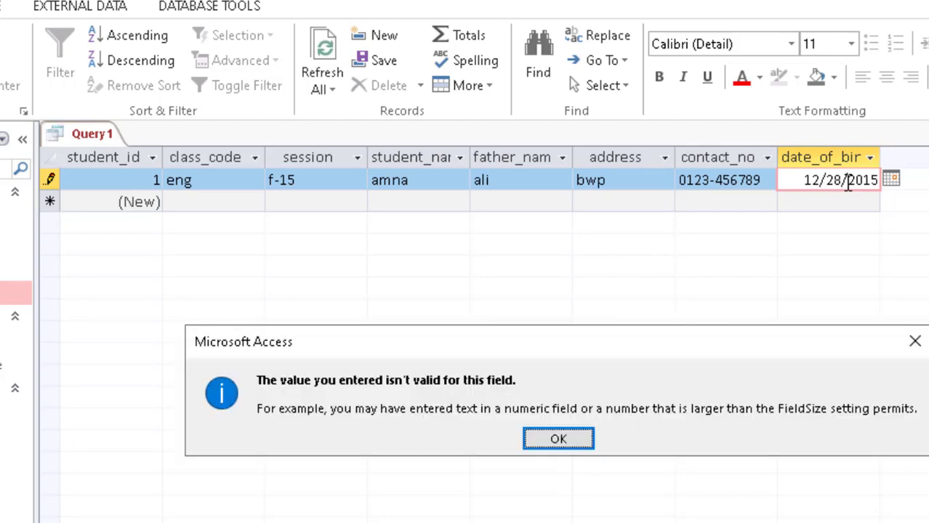
key(Return)
key(Return)
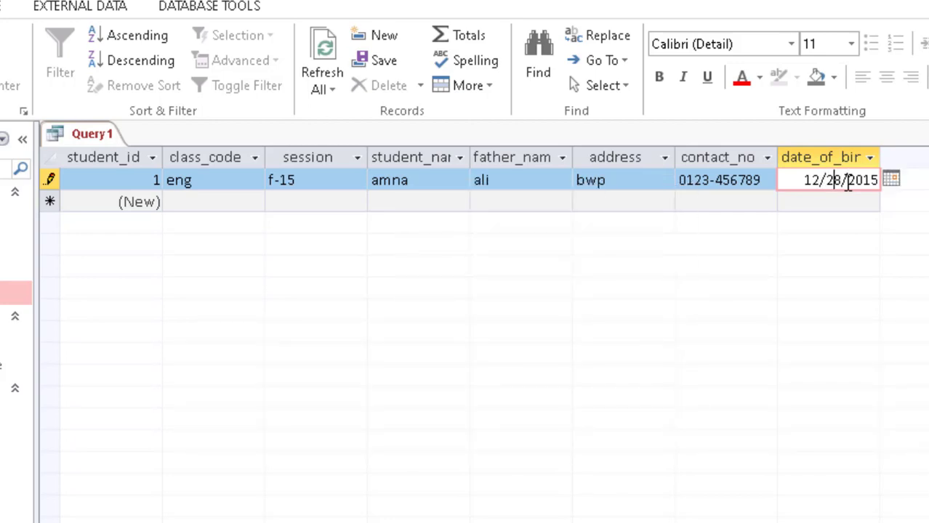
key(BackSpace)
key(BackSpace)
key(BackSpace)
text(12/)
key(Return)
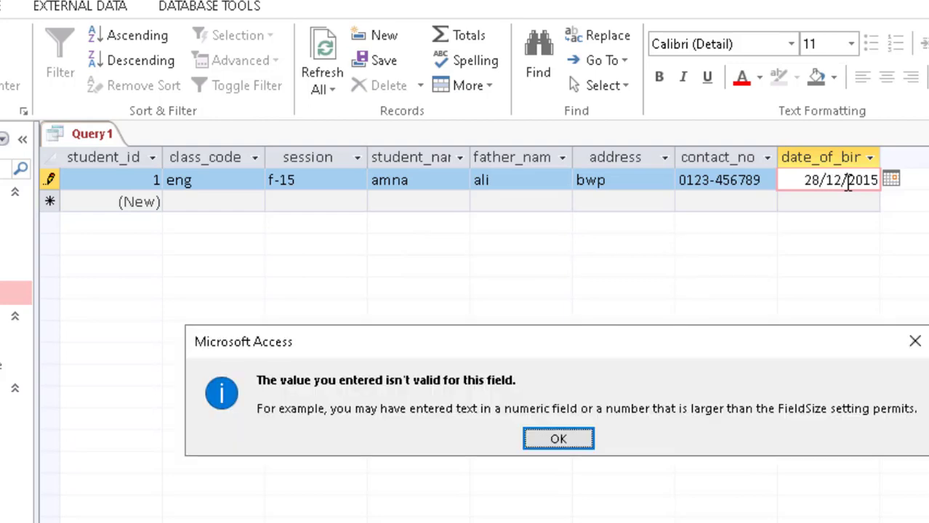
click(568, 445)
key(Return)
click(913, 341)
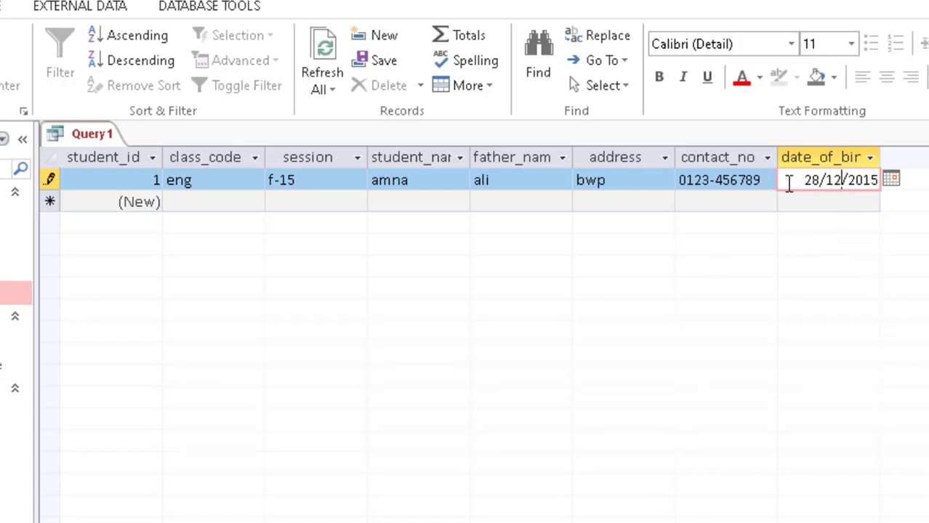
Step: Try today's date from the calendar and save the query under a new 'Add' name; dismiss the errors
drag(847, 188, 905, 212)
key(BackSpace)
click(891, 180)
click(790, 352)
key(ctrl+s)
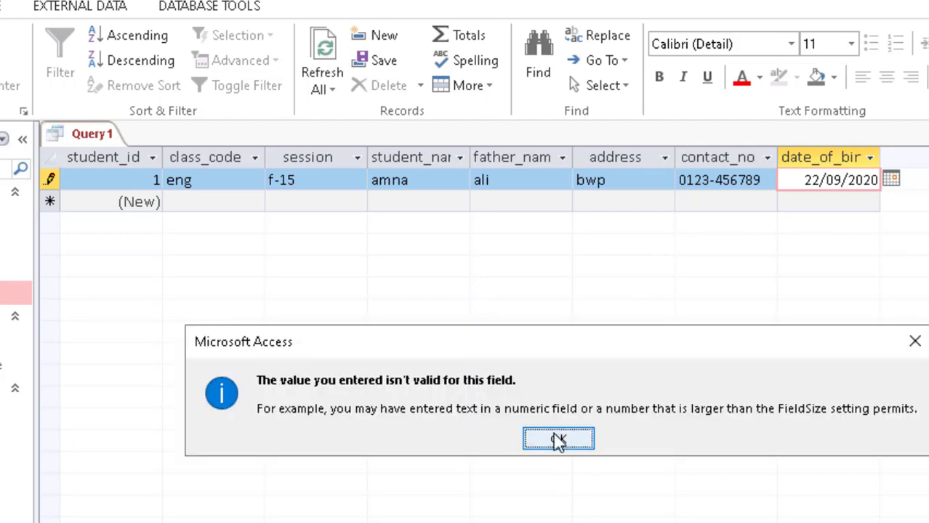
click(556, 440)
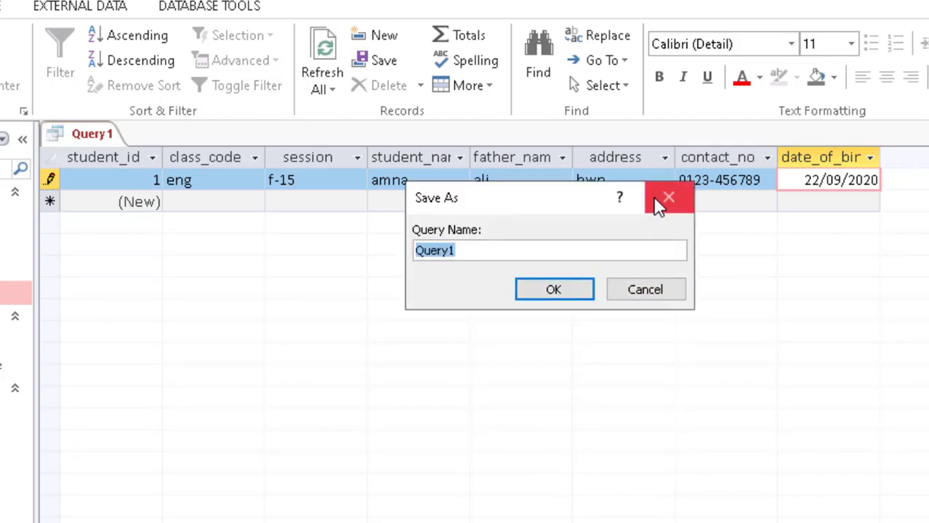
drag(562, 204, 553, 204)
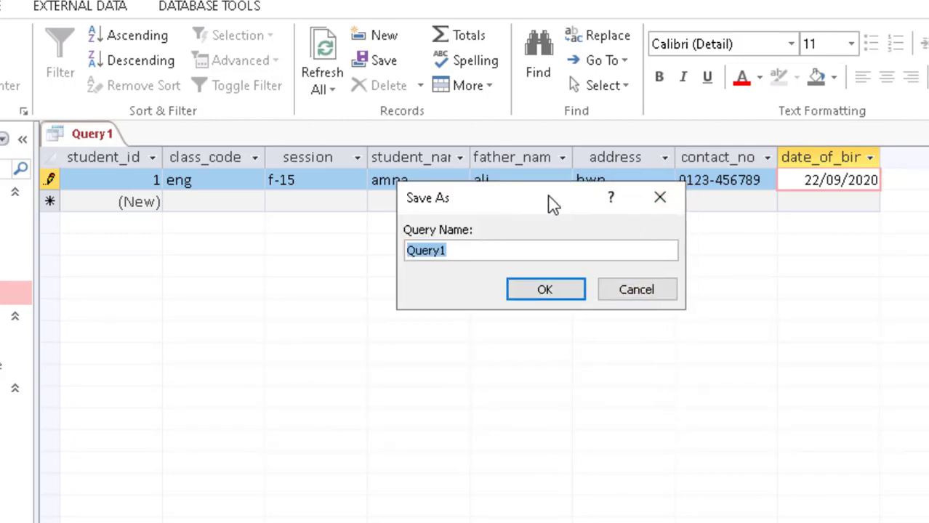
text(Add Students Record\)
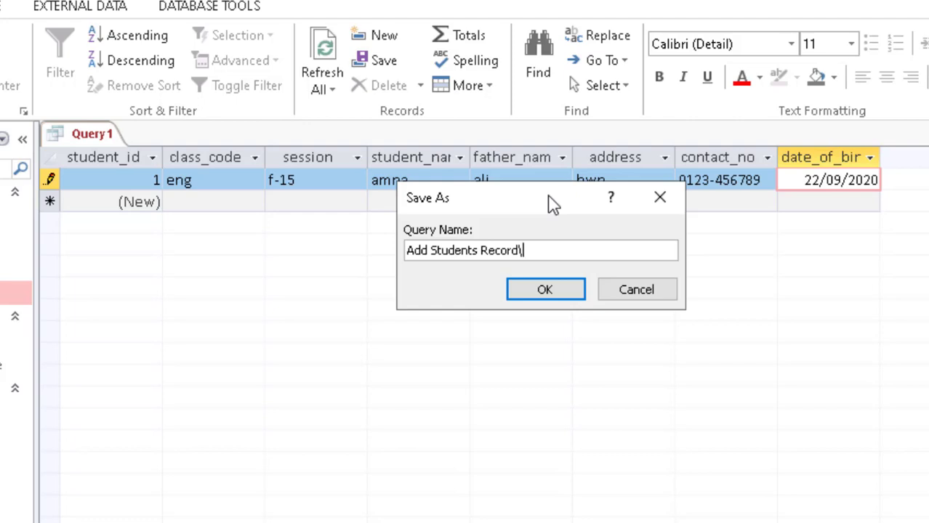
key(Return)
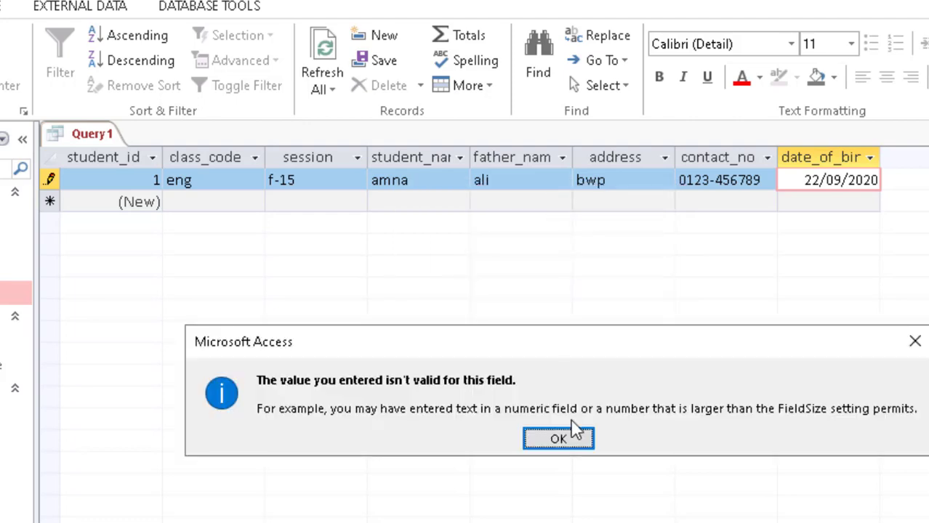
click(571, 436)
Step: Erase the date so the date_of_birth cell is left empty
click(805, 175)
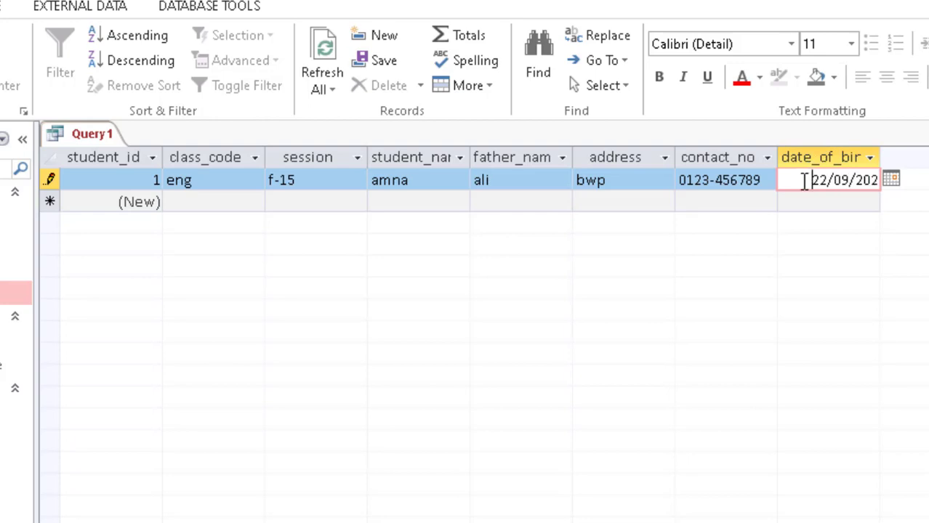
key(BackSpace)
key(BackSpace)
key(BackSpace)
key(BackSpace)
key(BackSpace)
key(BackSpace)
key(BackSpace)
key(BackSpace)
key(BackSpace)
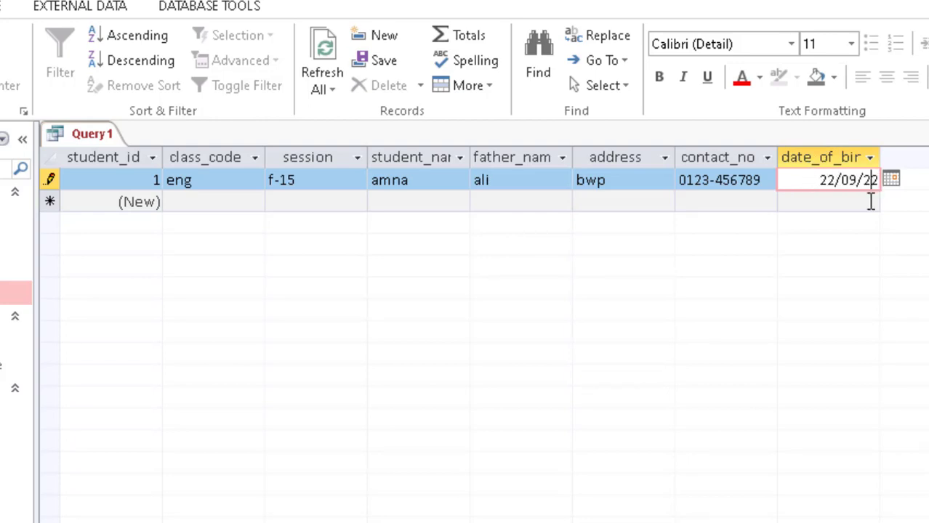
key(BackSpace)
key(BackSpace)
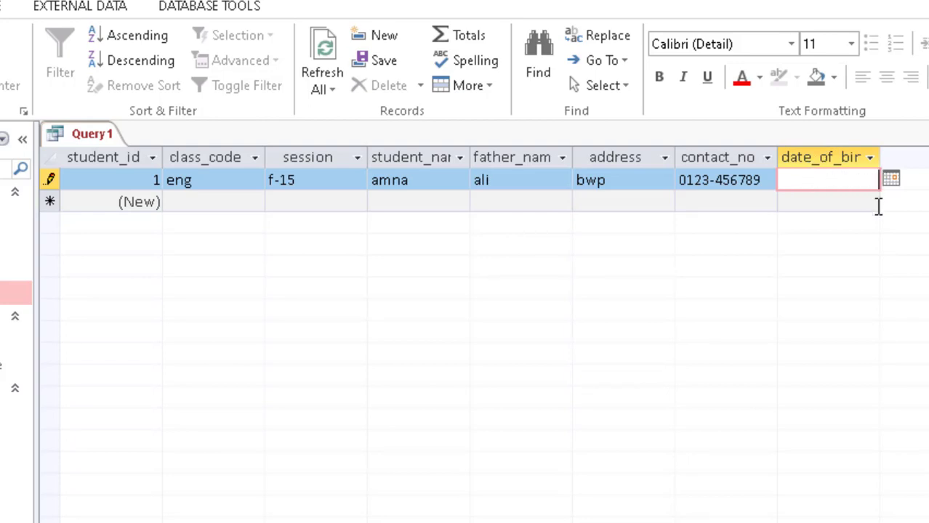
click(746, 181)
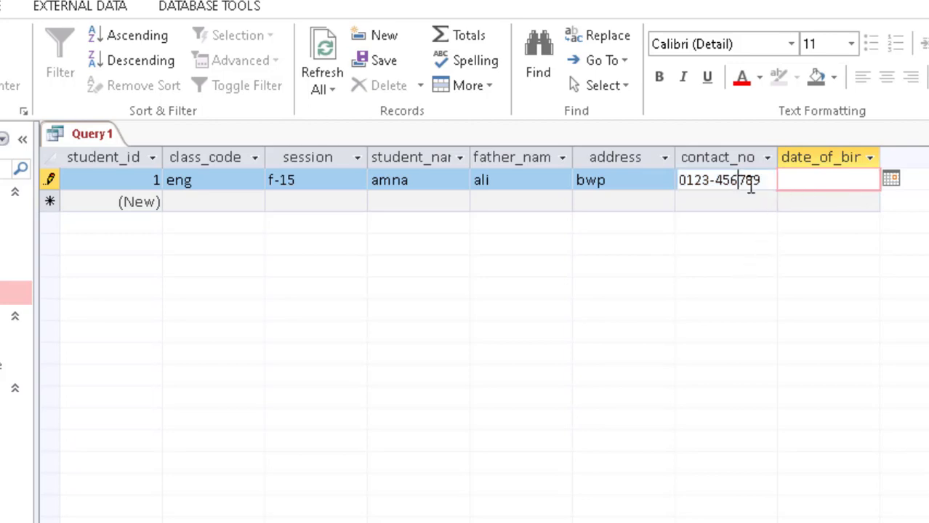
click(804, 182)
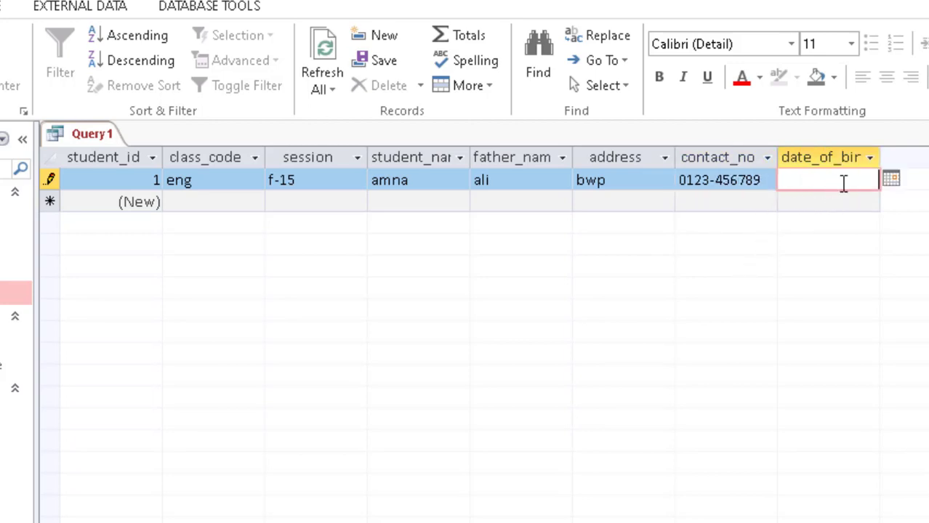
click(870, 158)
click(870, 158)
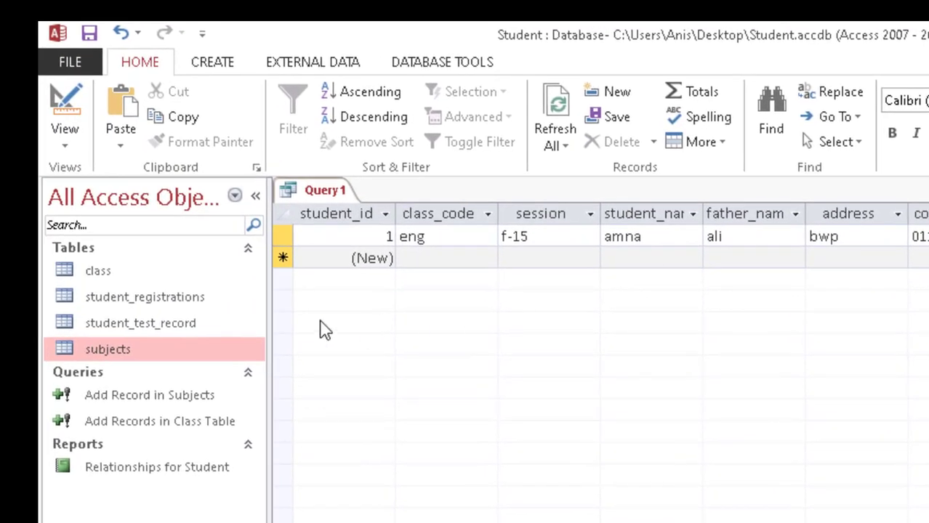
Step: Open student_registrations in design view and close Query1, saving it as 'Add Students Record'
double_click(161, 299)
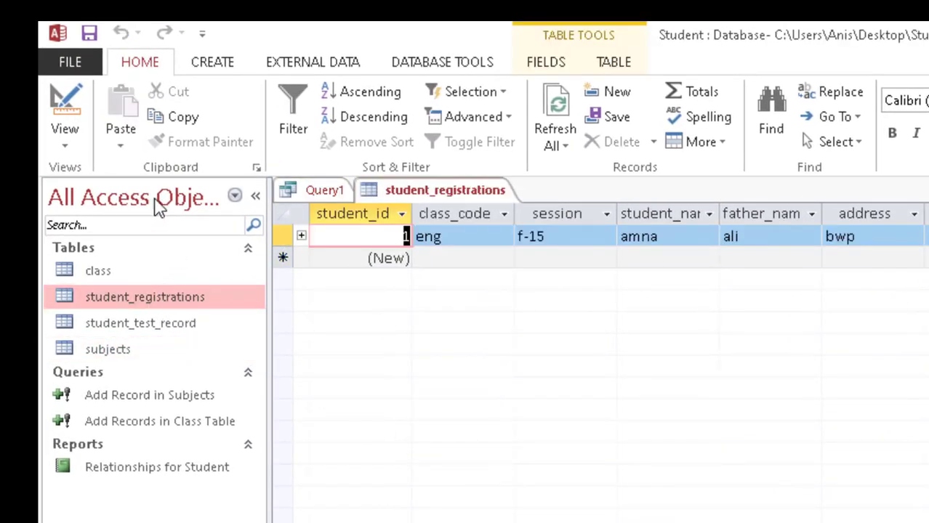
click(747, 496)
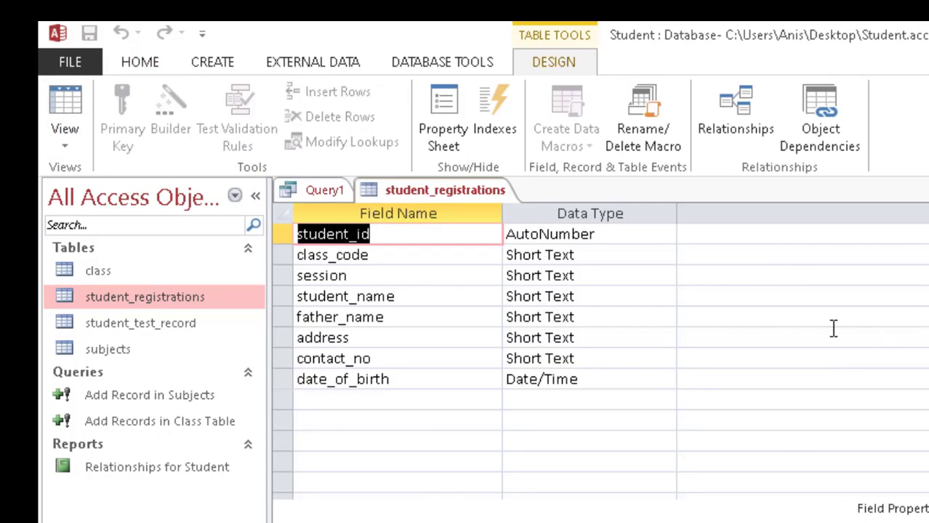
click(665, 379)
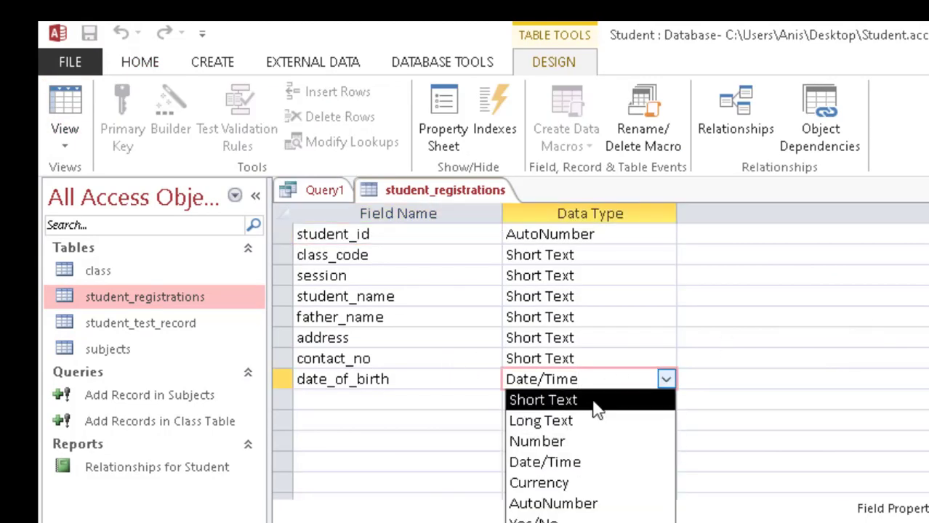
click(317, 191)
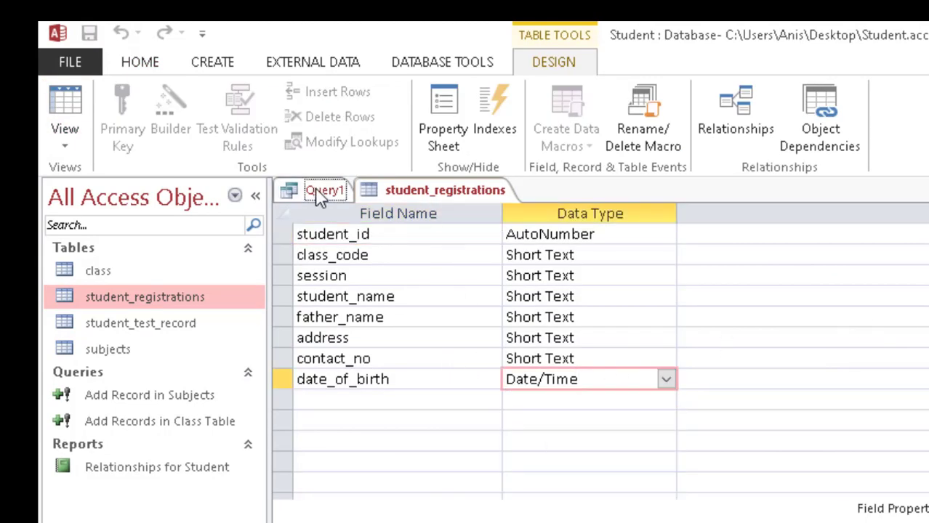
right_click(328, 196)
click(349, 236)
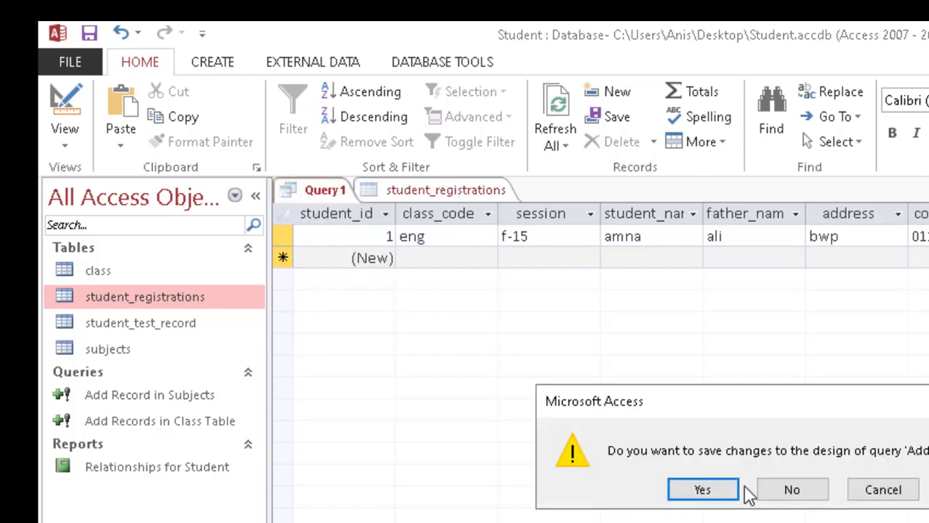
click(719, 492)
click(763, 351)
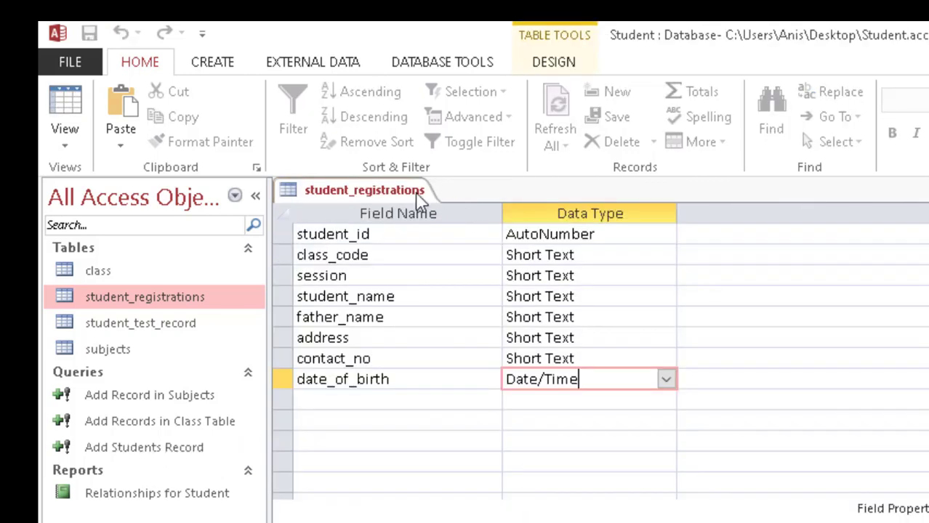
Step: Change student_registrations' date_of_birth data type to Short Text and close the design
click(666, 379)
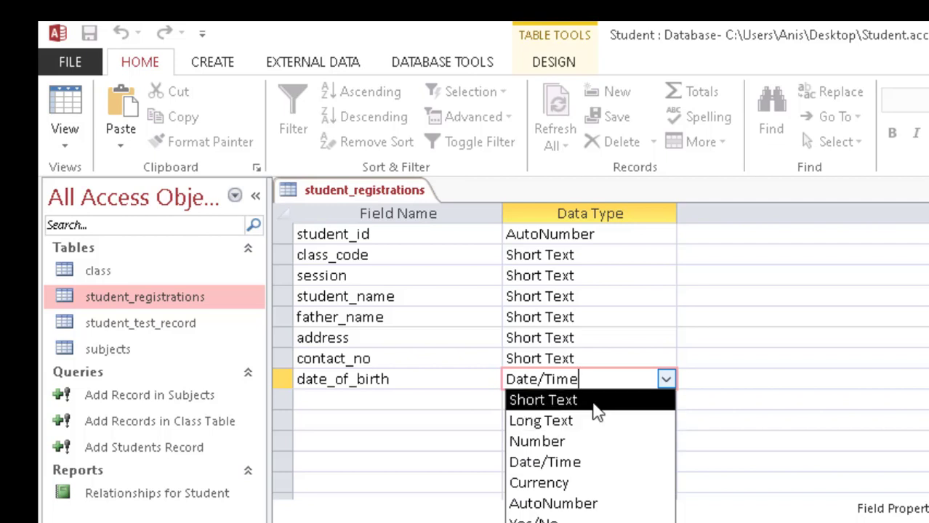
click(390, 418)
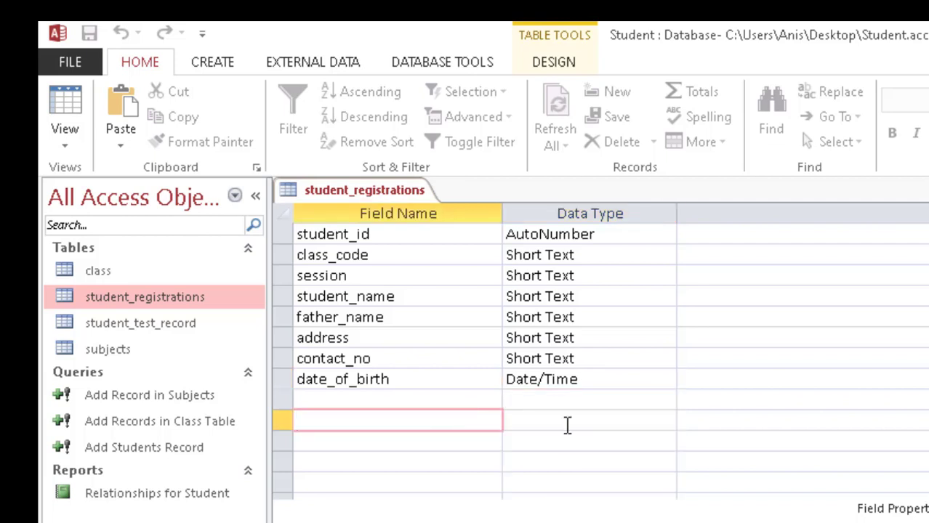
click(637, 379)
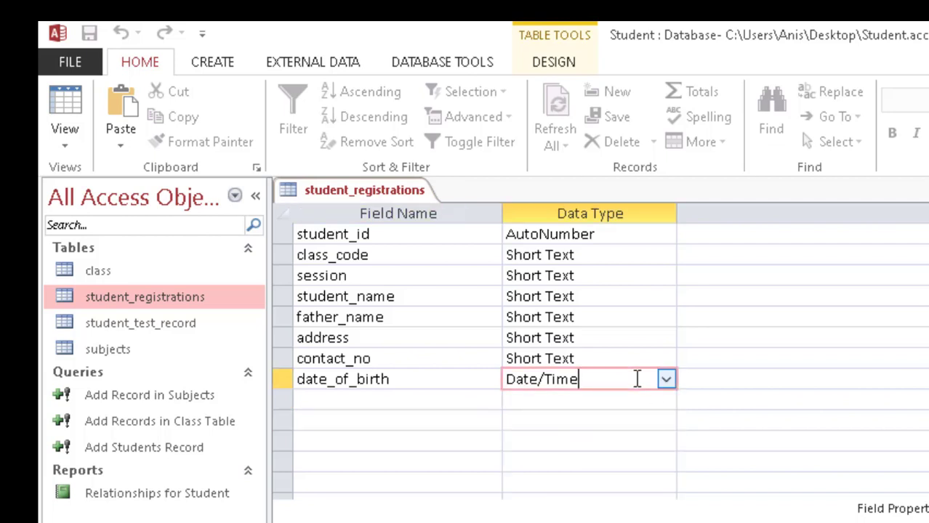
key(ctrl+w)
double_click(162, 301)
click(65, 102)
click(588, 383)
click(666, 379)
click(599, 399)
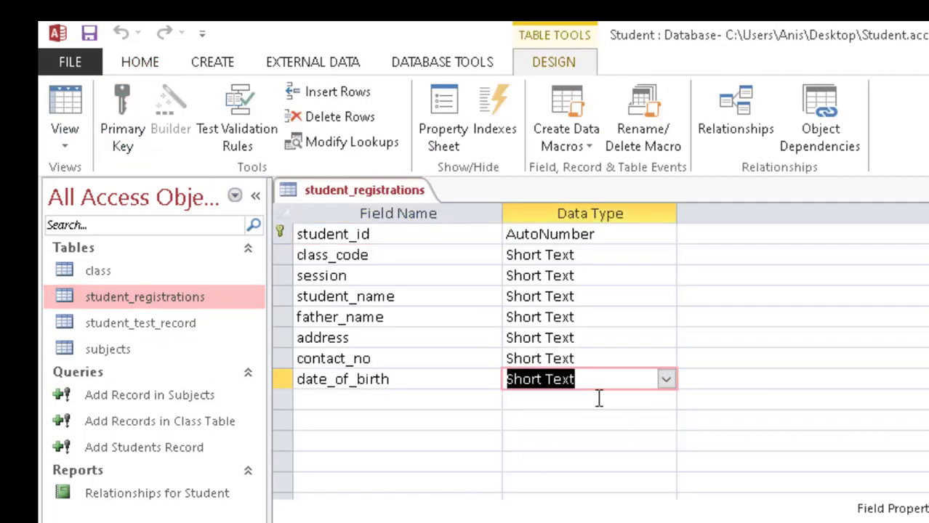
right_click(355, 190)
click(376, 219)
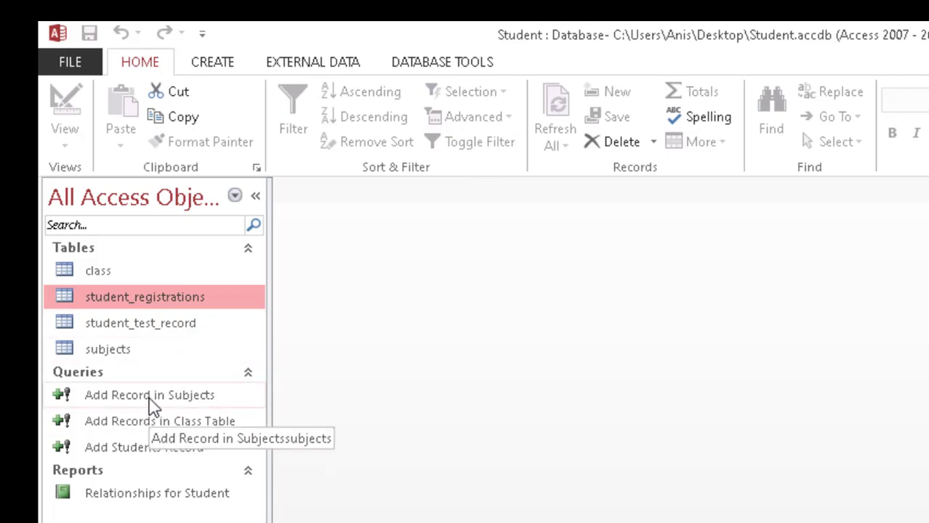
Step: Open the Add Students Record query's design and switch it to datasheet view
right_click(150, 445)
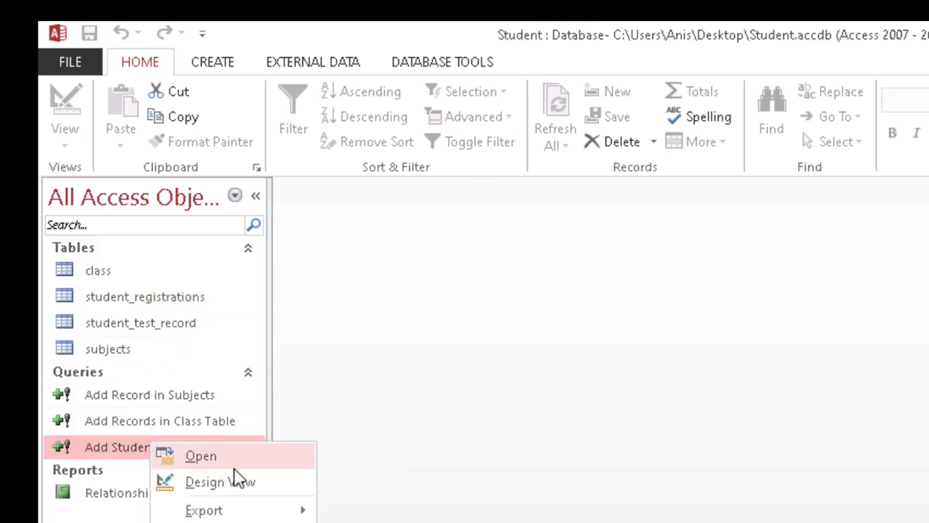
click(218, 458)
click(787, 511)
right_click(190, 451)
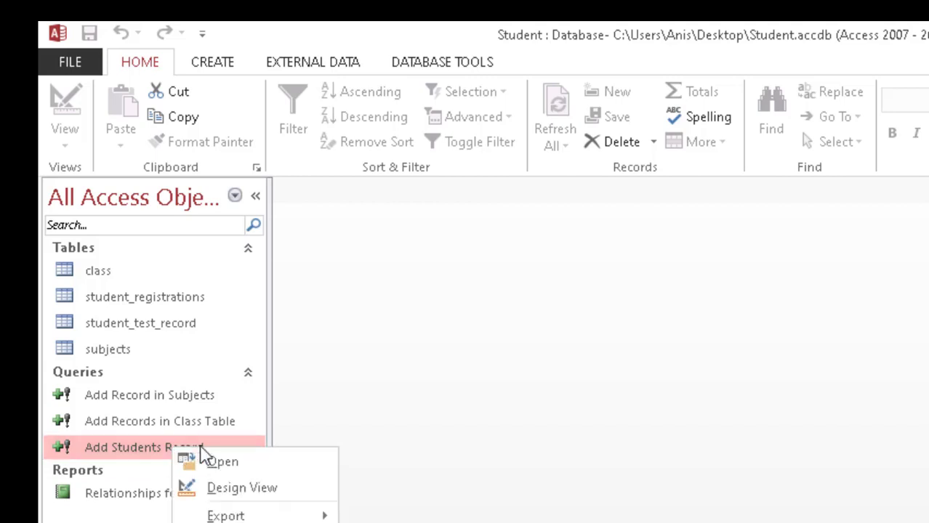
click(218, 490)
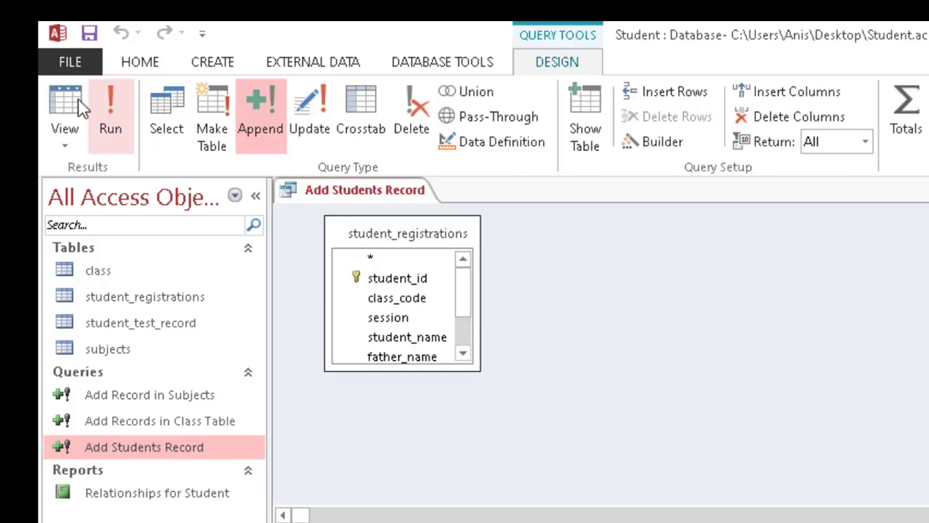
click(78, 106)
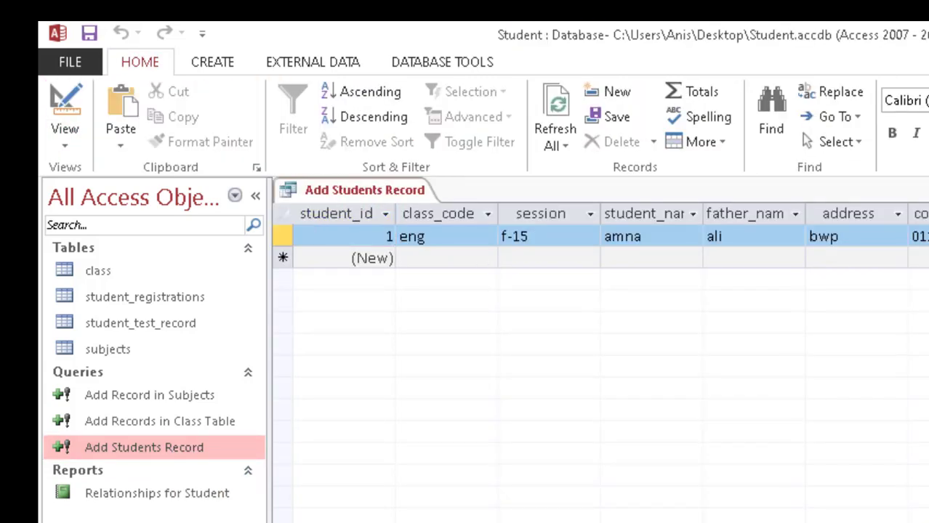
key(BackSpace)
key(Tab)
click(461, 261)
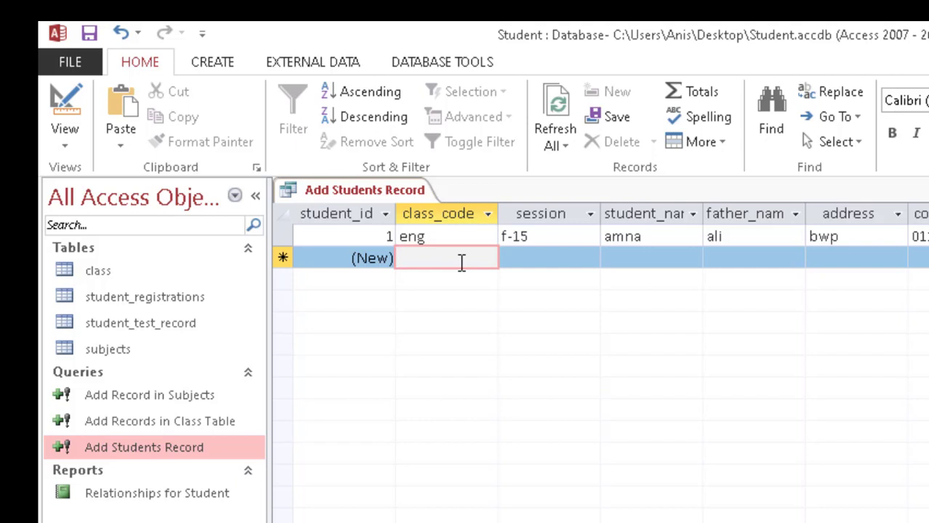
text(ios)
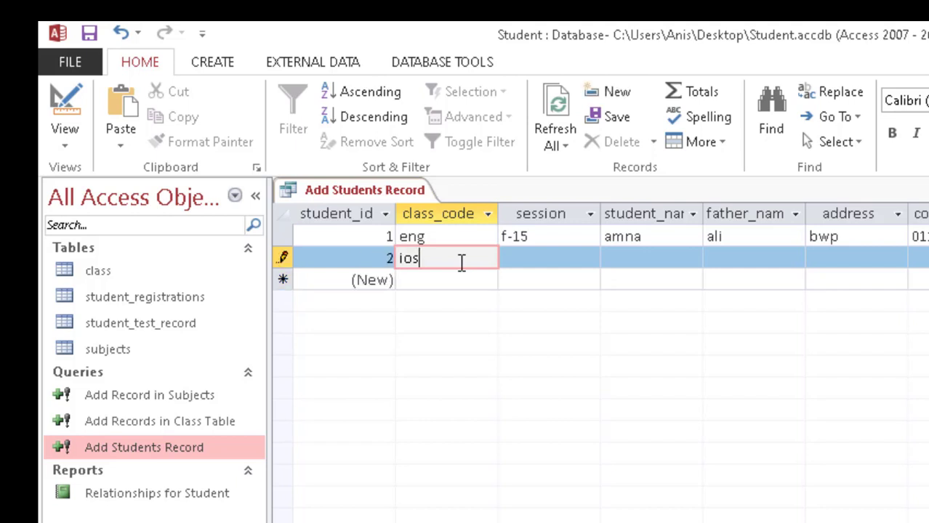
key(Tab)
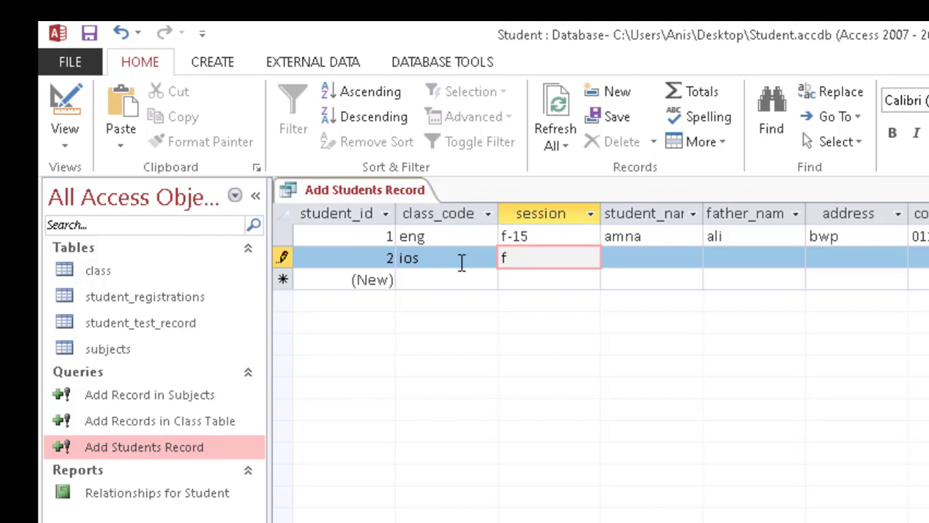
text(f-16)
key(Tab)
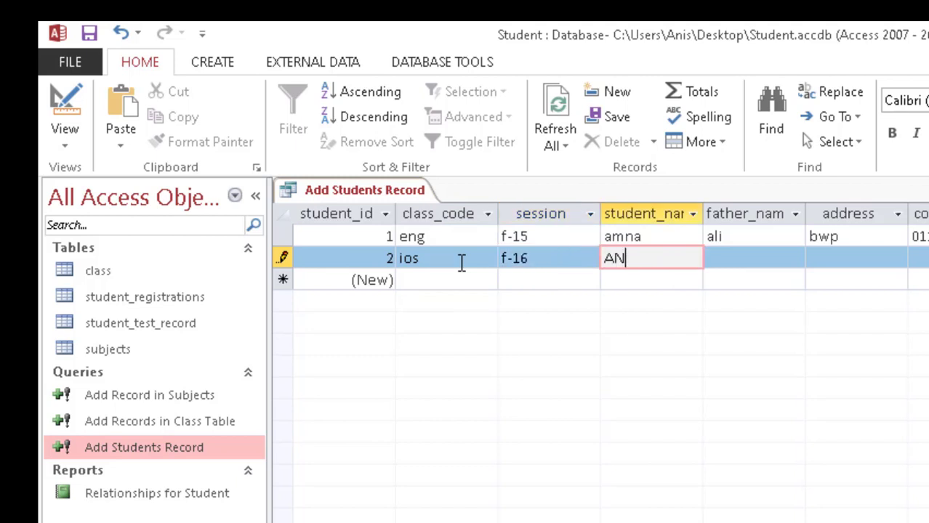
key(Tab)
key(Tab)
text(KH)
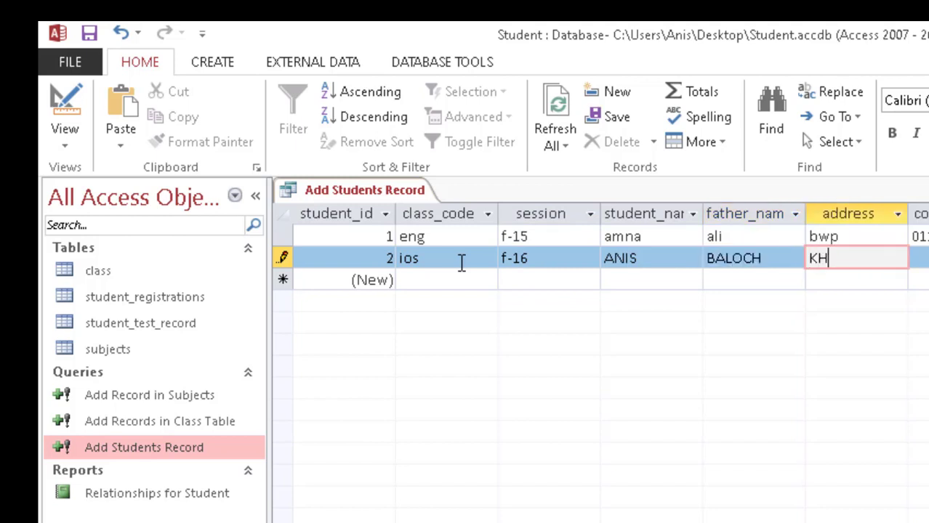
text(I)
key(Tab)
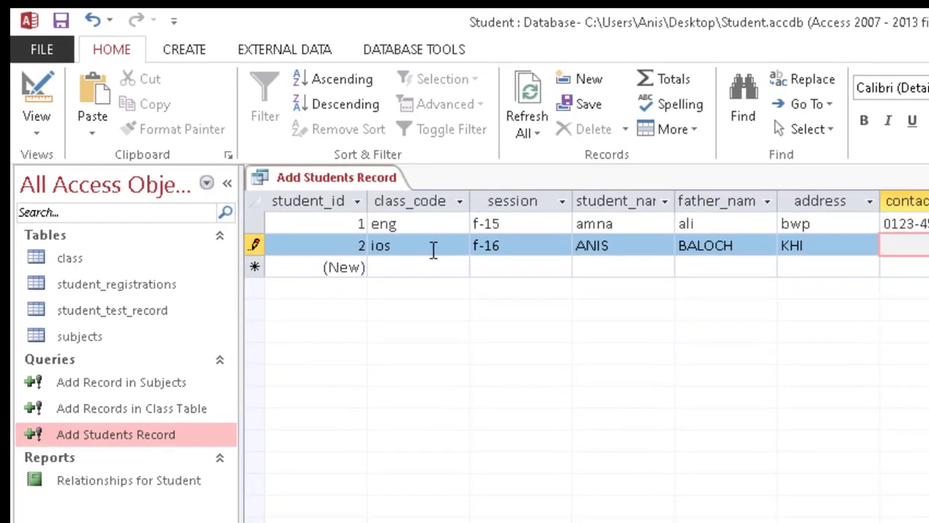
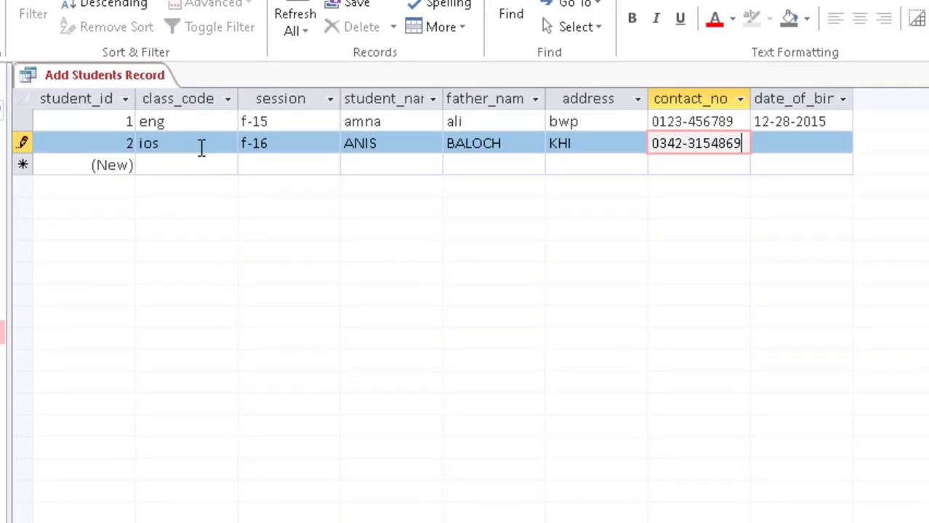
key(Tab)
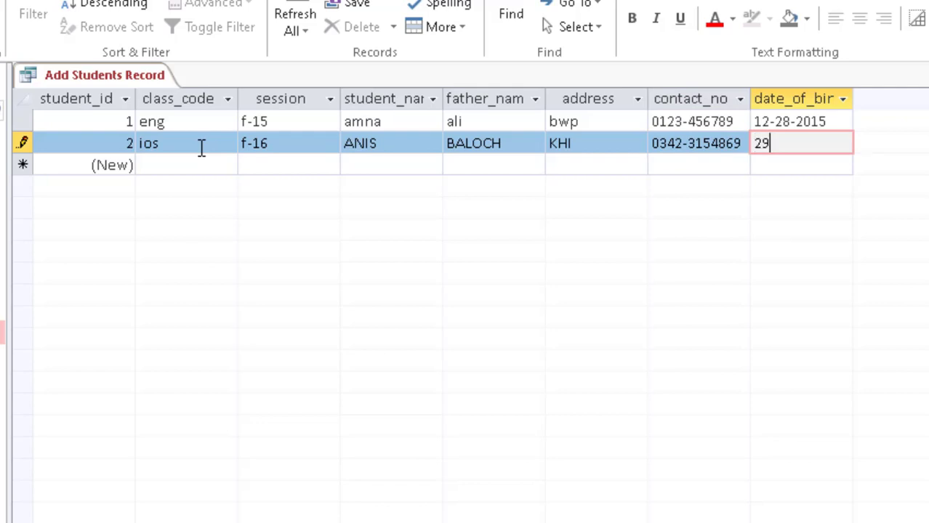
text(29-12-1992)
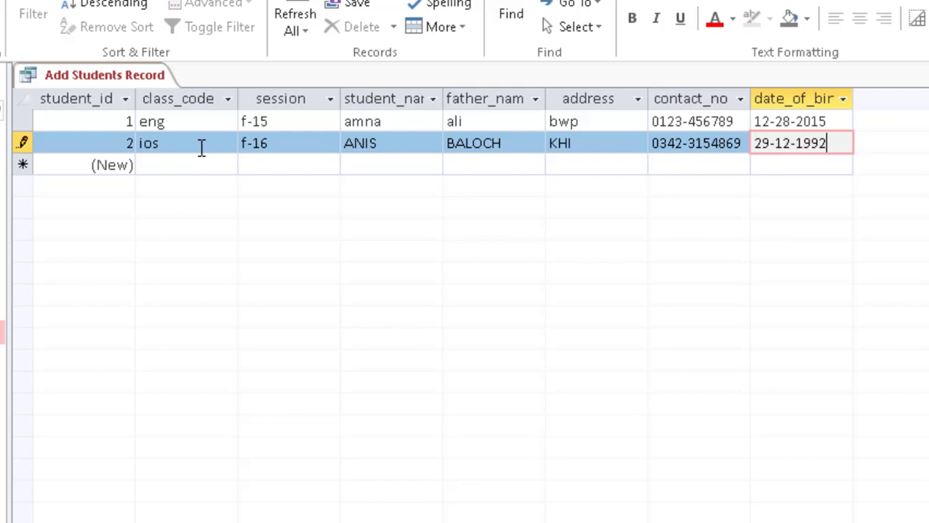
key(shift+Return)
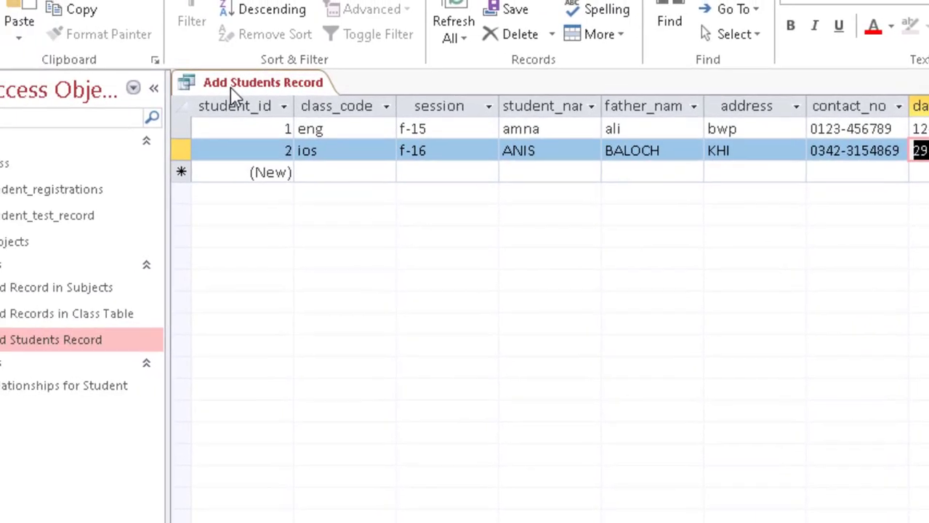
Step: Open student_registrations to check both records, then close all tabs
double_click(186, 193)
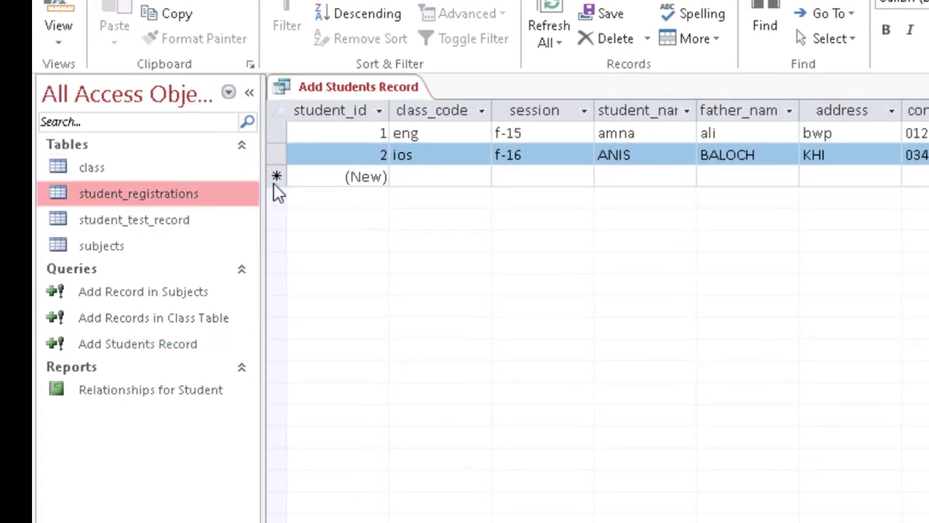
right_click(518, 91)
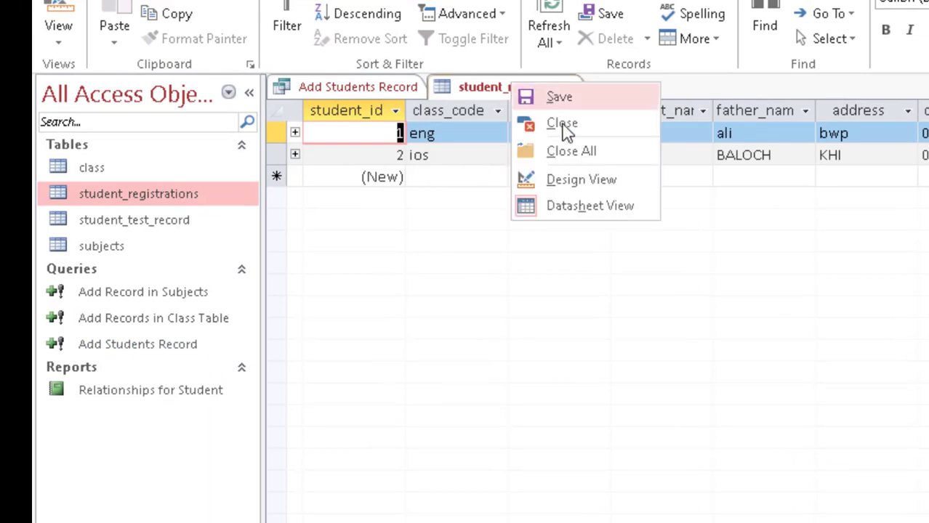
click(563, 151)
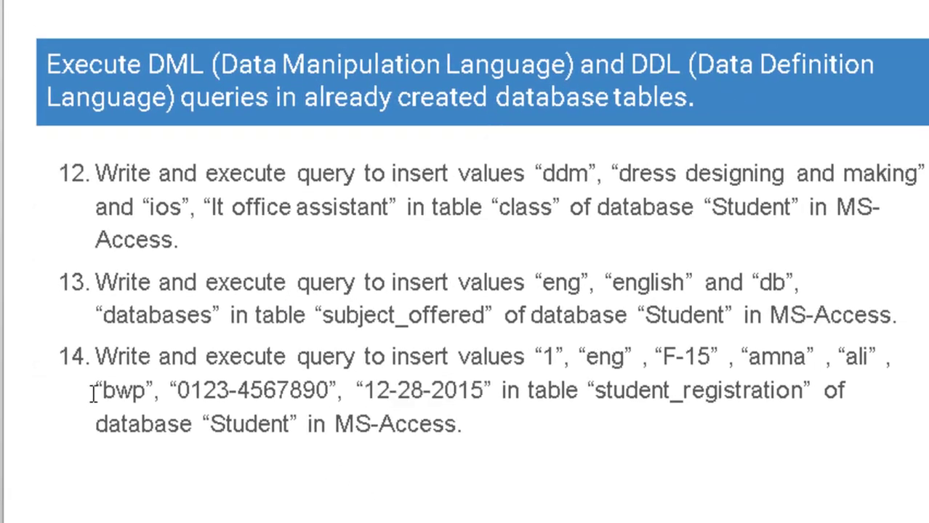
Step: Scroll to the next PowerPoint slide listing tasks 15–17
scroll(178, 377, down, 1)
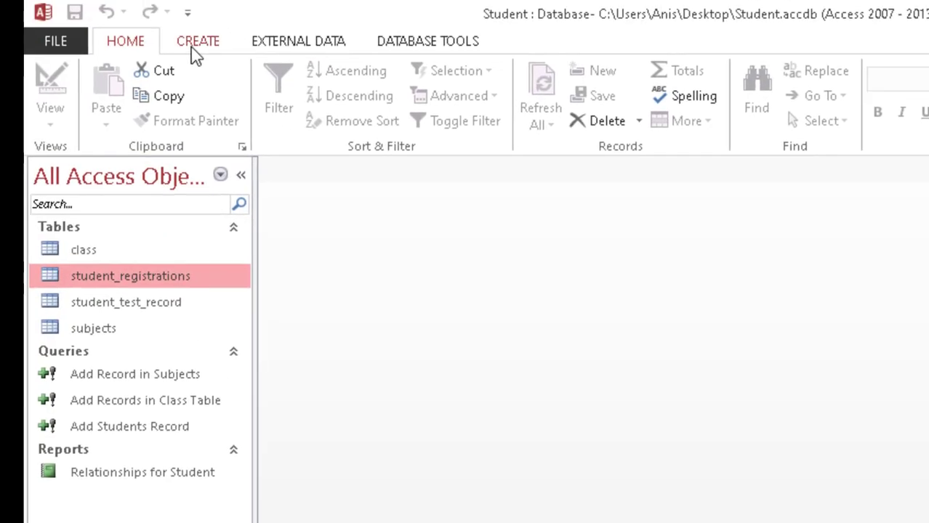
Step: Start a new query design on student_test_record and place all its fields in the grid
click(193, 43)
click(353, 119)
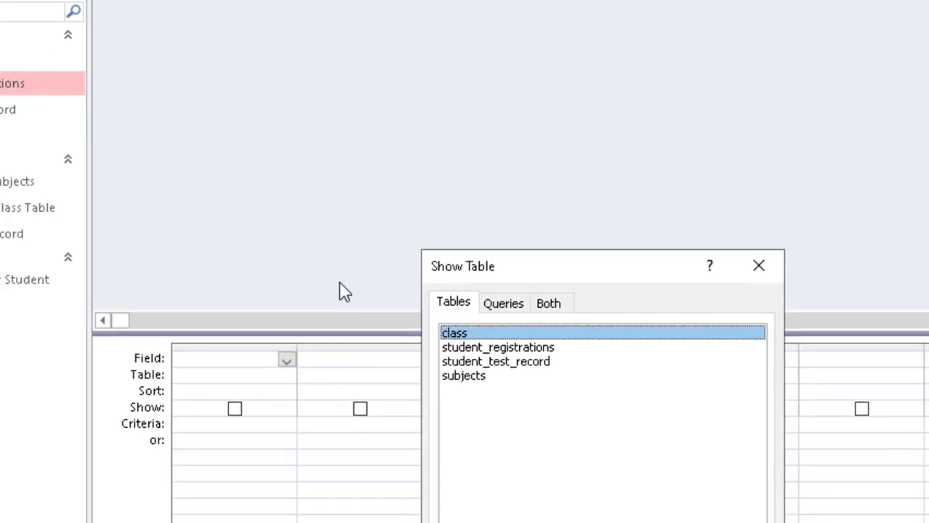
click(382, 215)
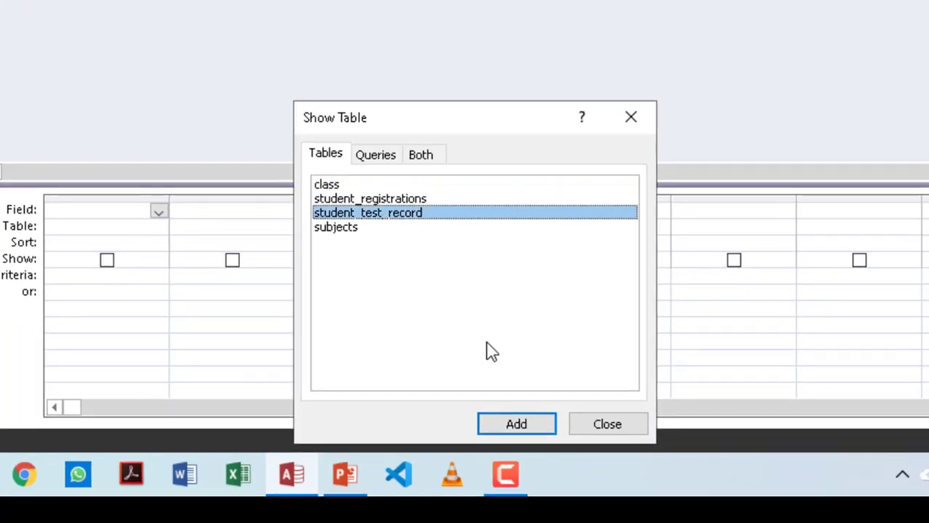
click(512, 426)
click(627, 432)
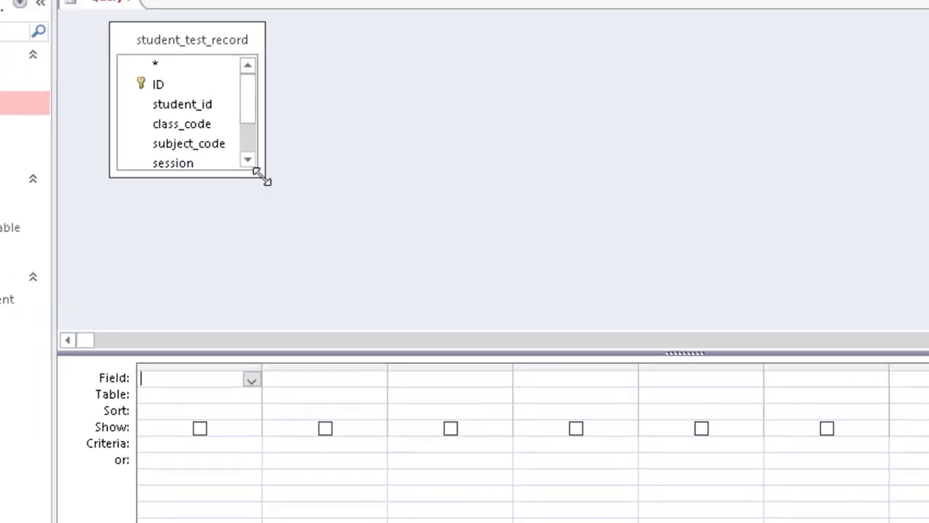
drag(262, 176, 328, 259)
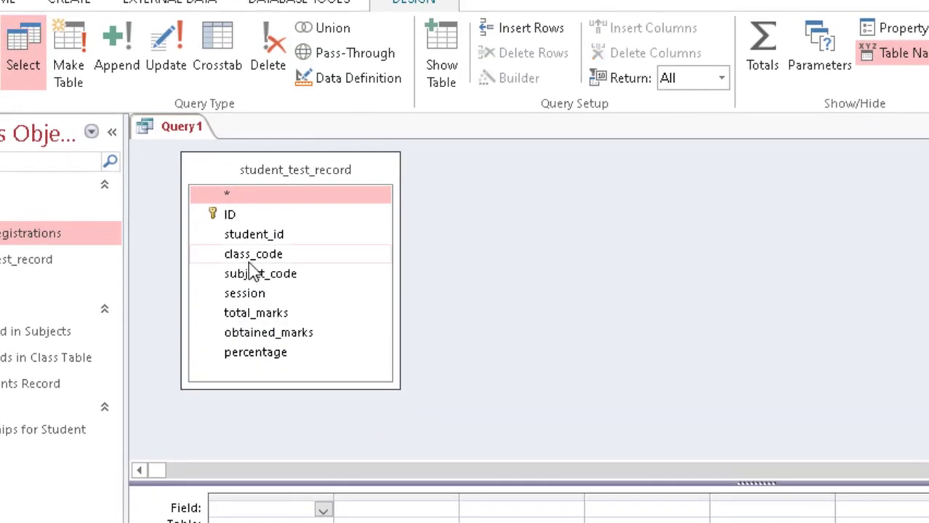
key(ctrl+a)
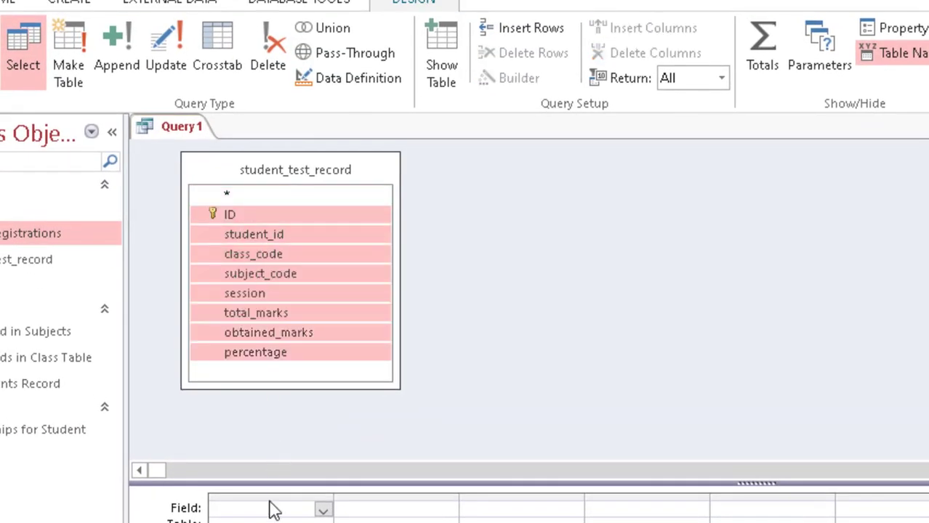
drag(255, 234, 273, 511)
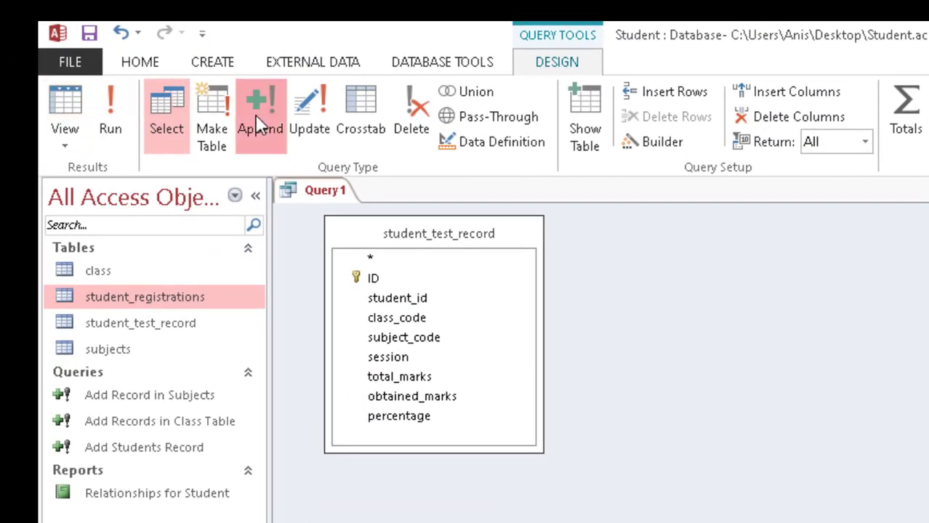
Step: Make it an append query into student_test_record and view its datasheet
click(90, 7)
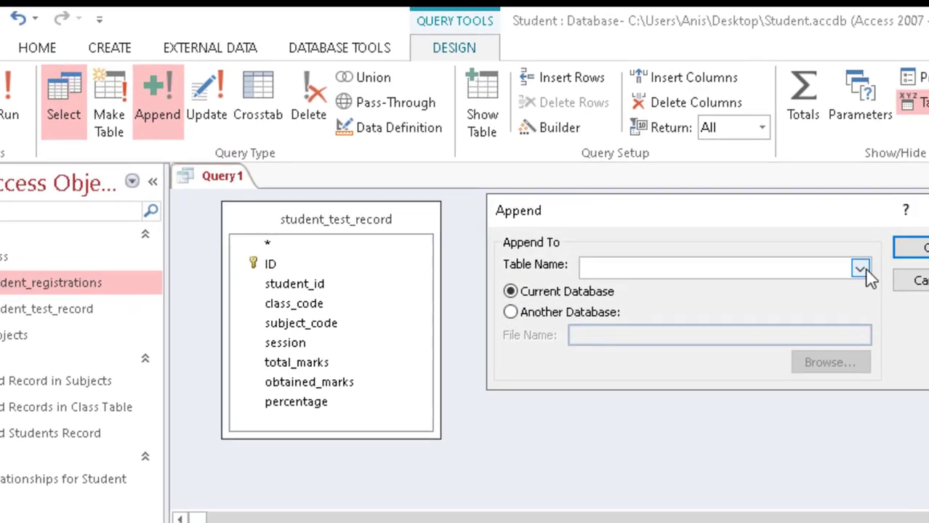
click(860, 266)
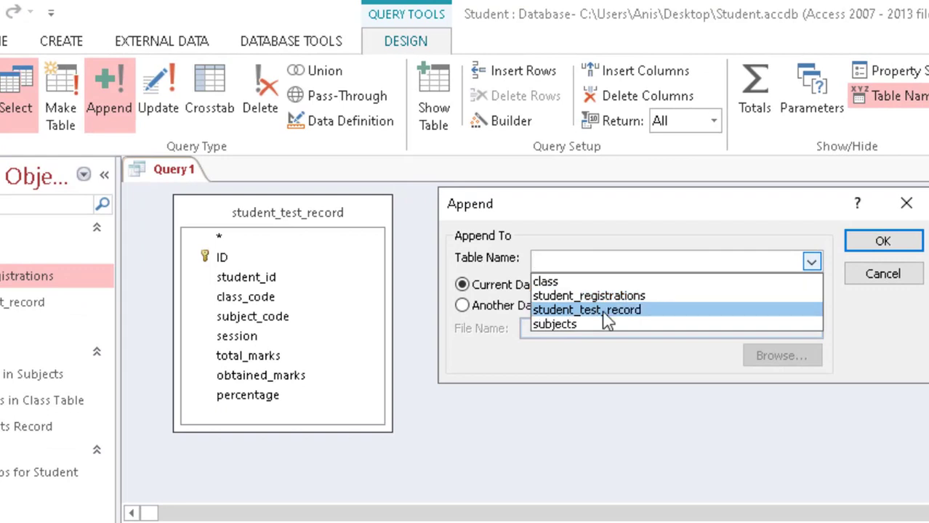
click(603, 313)
click(854, 247)
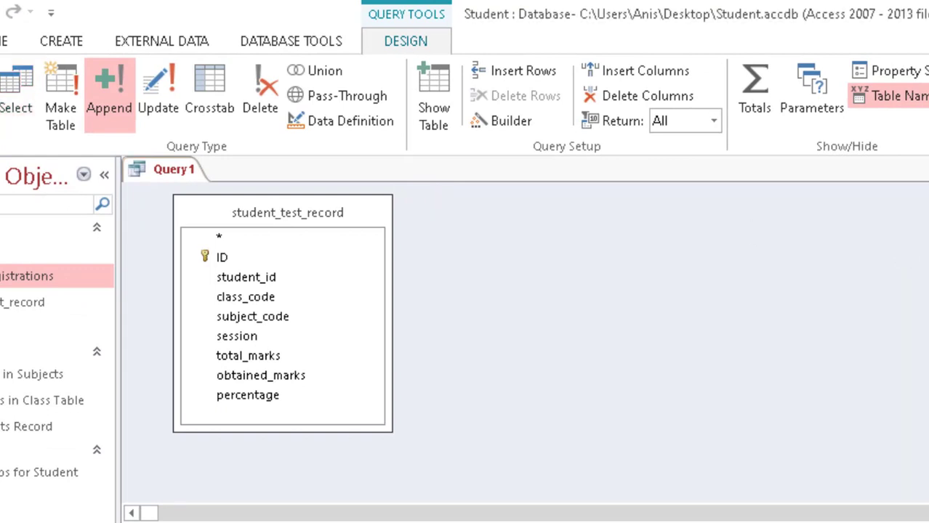
click(0, 84)
click(341, 214)
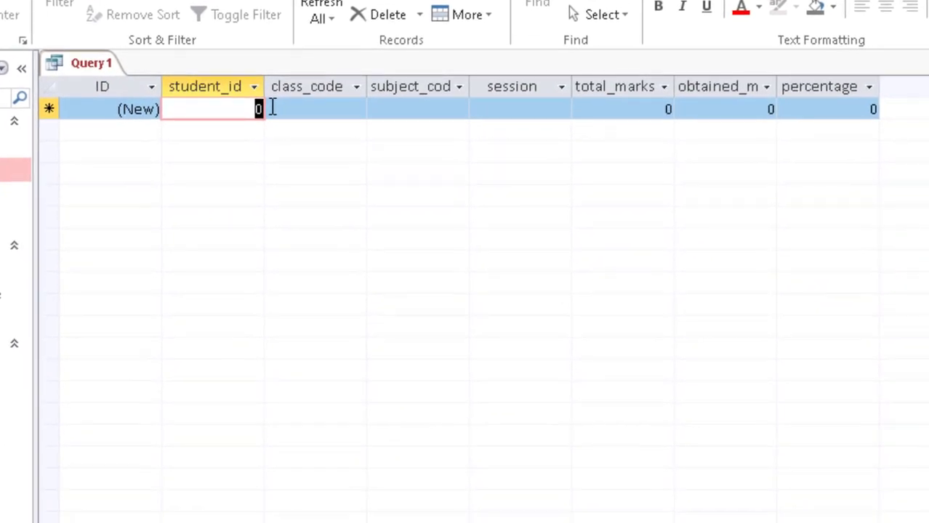
Step: Enter the first test record: student 1, eng, db, f-15, 100, 78, 78
text(1)
key(Tab)
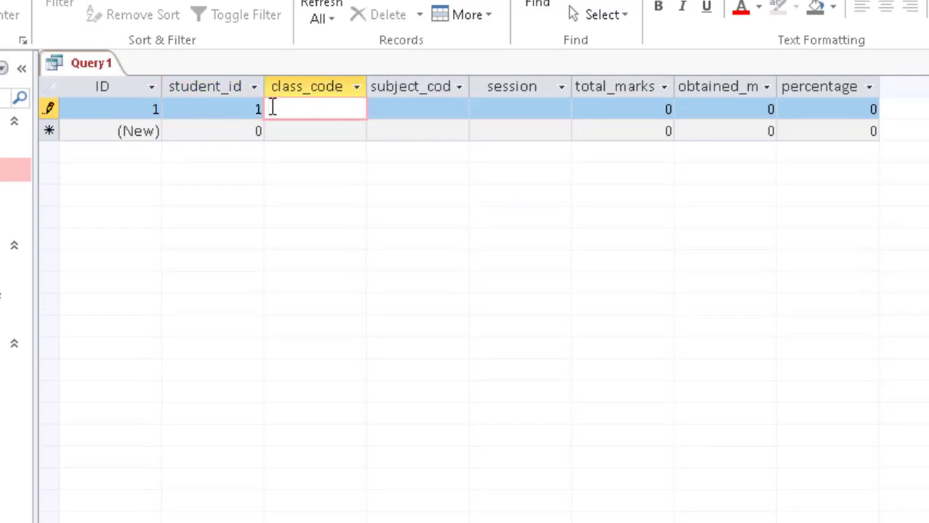
text(eng)
key(Tab)
text(db)
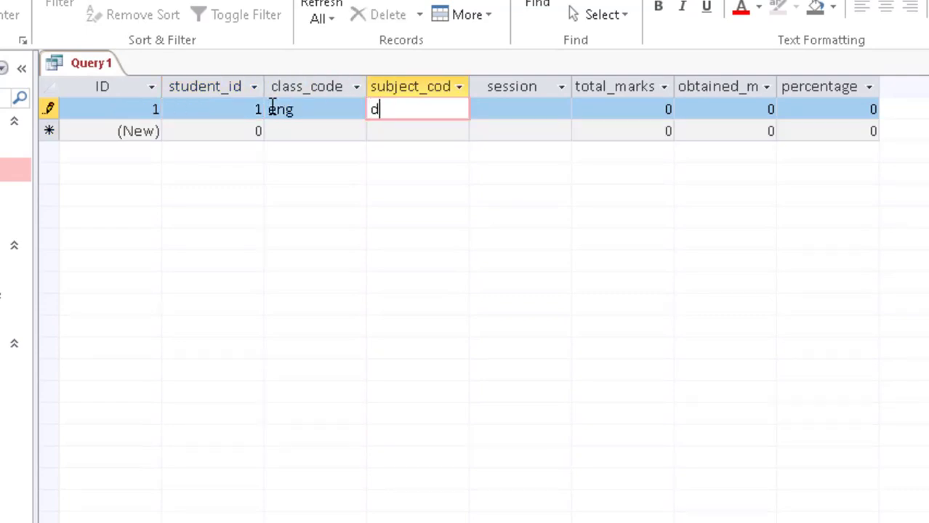
key(Tab)
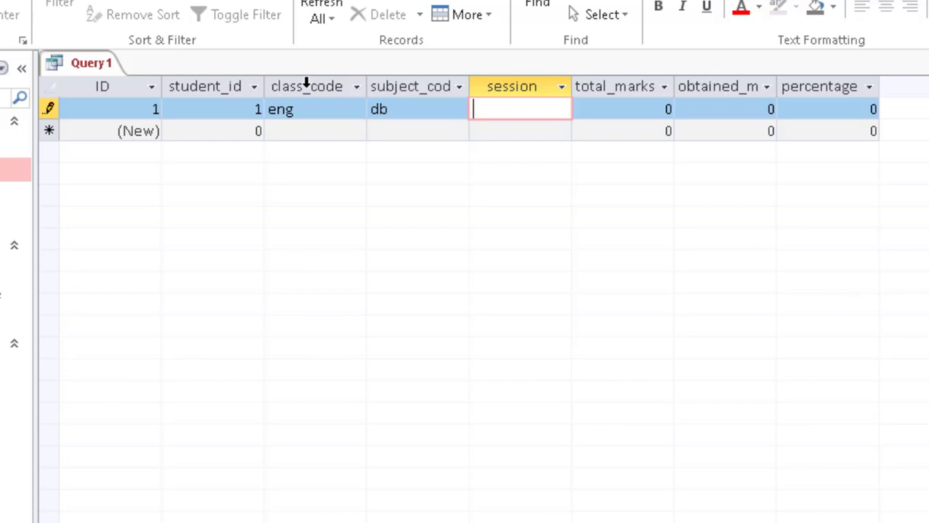
text(f-15)
key(Tab)
text(100)
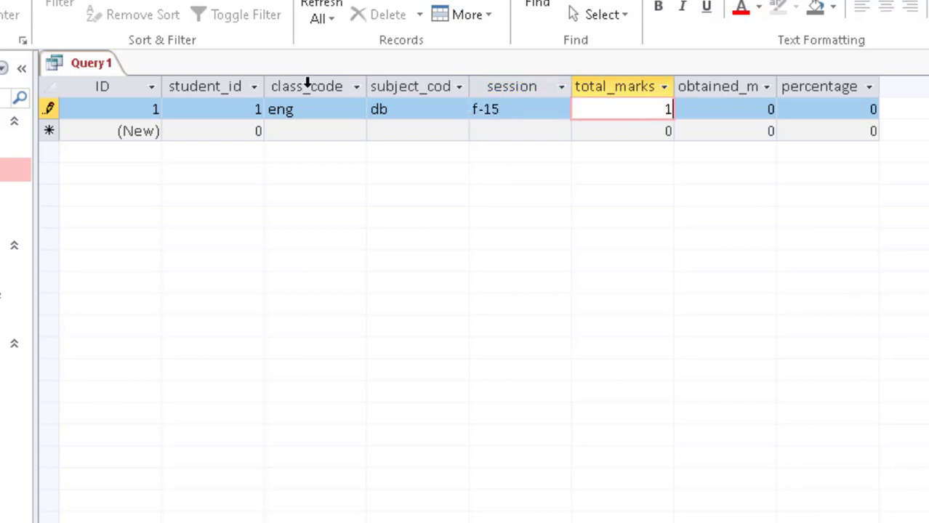
key(Tab)
text(78)
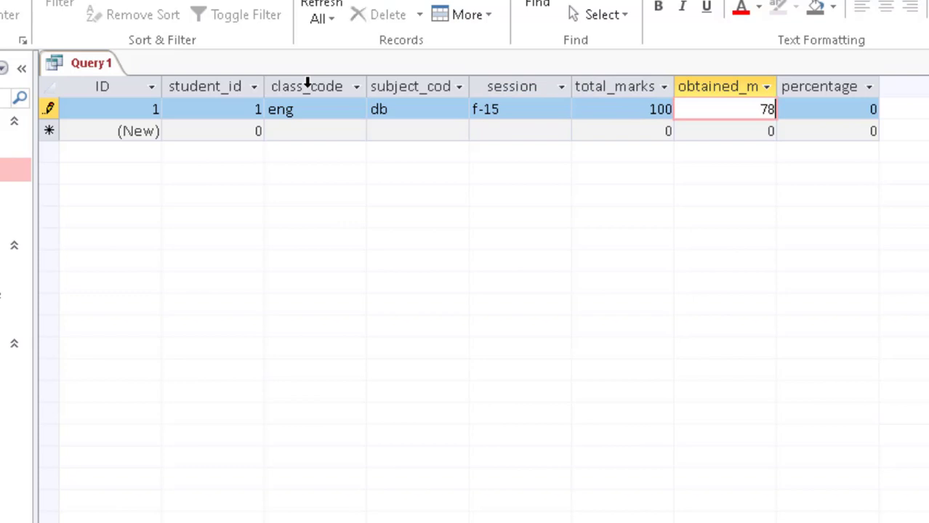
key(Tab)
text(78)
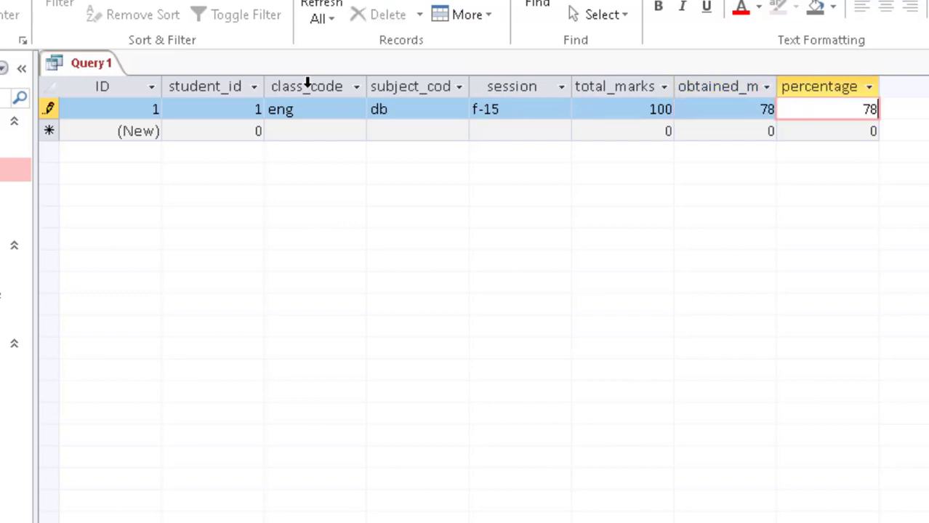
key(Tab)
key(Tab)
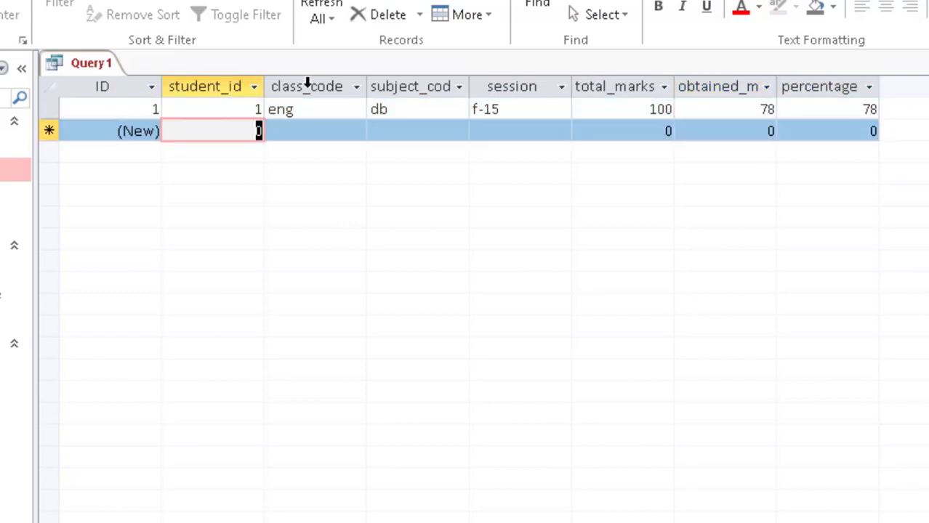
Step: Enter student 2's record (ios, db, f-16, 100, 96, 96) and save the query
text(2)
key(Tab)
text(eng)
key(Tab)
text(db)
key(Left)
key(Left)
key(Left)
key(Left)
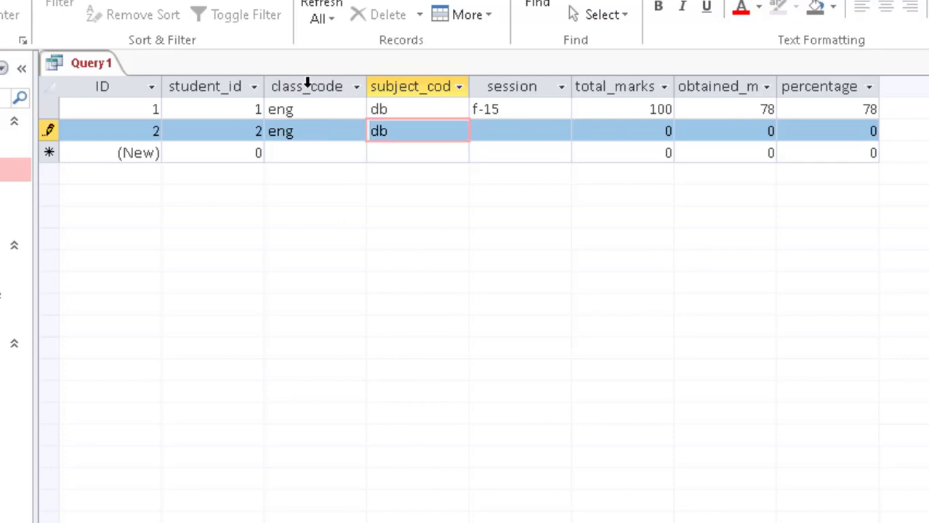
key(Right)
text(ios)
key(Tab)
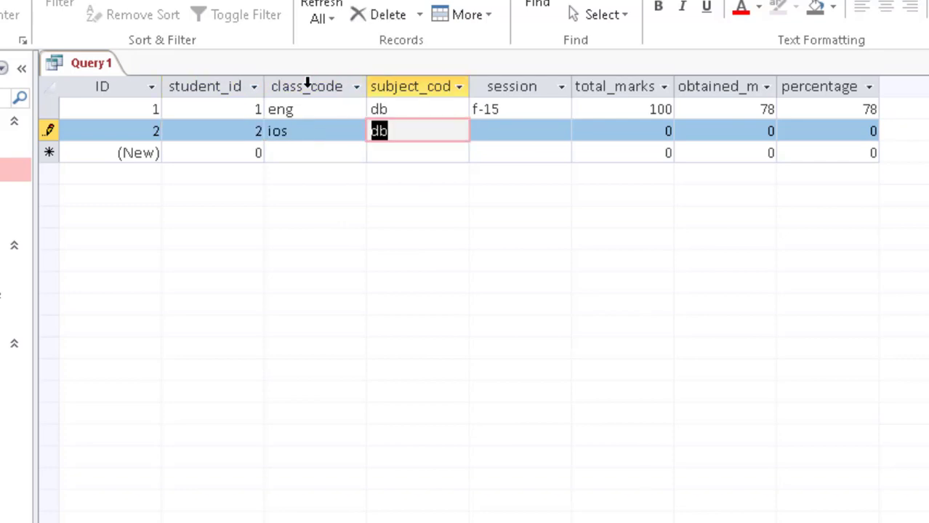
key(Tab)
text(f-16)
key(Tab)
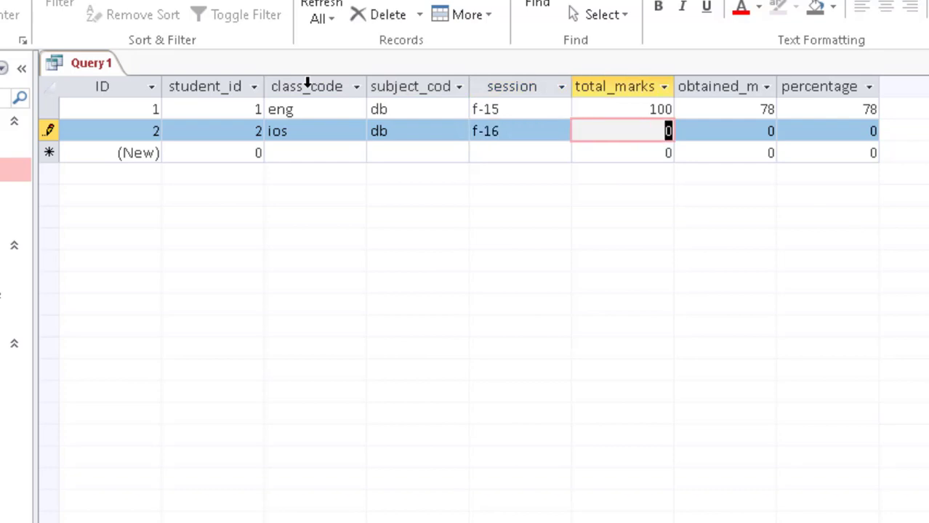
text(100)
key(Tab)
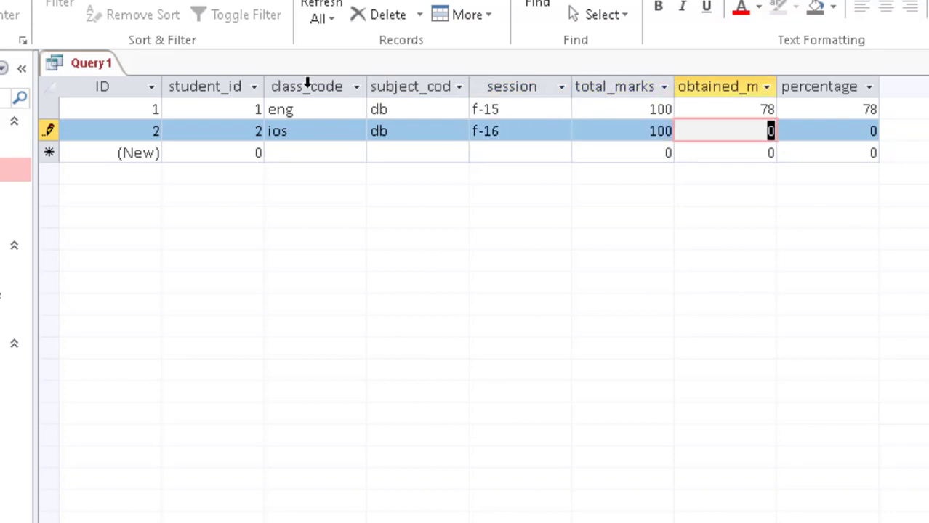
text(96)
key(Tab)
text(96)
key(ctrl+s)
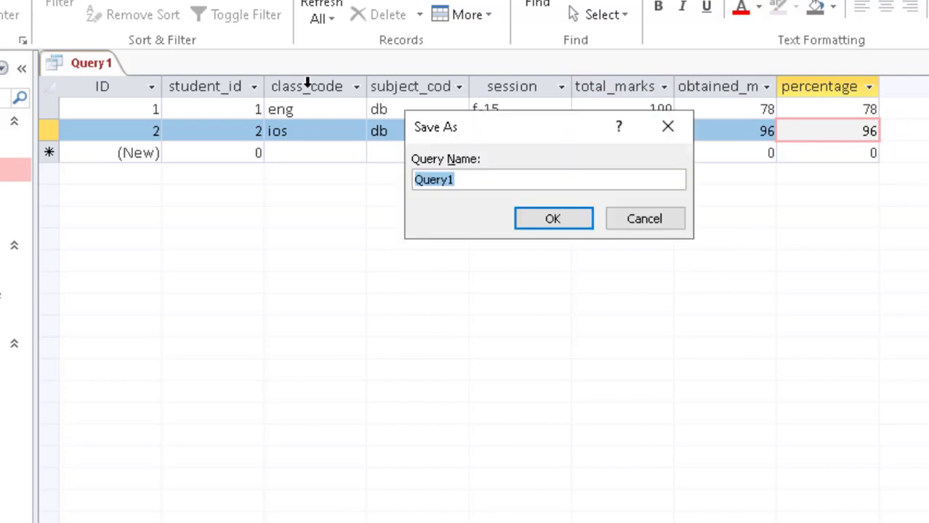
Step: Name the query 'Add Test Record in Table' and save it
text(Add )
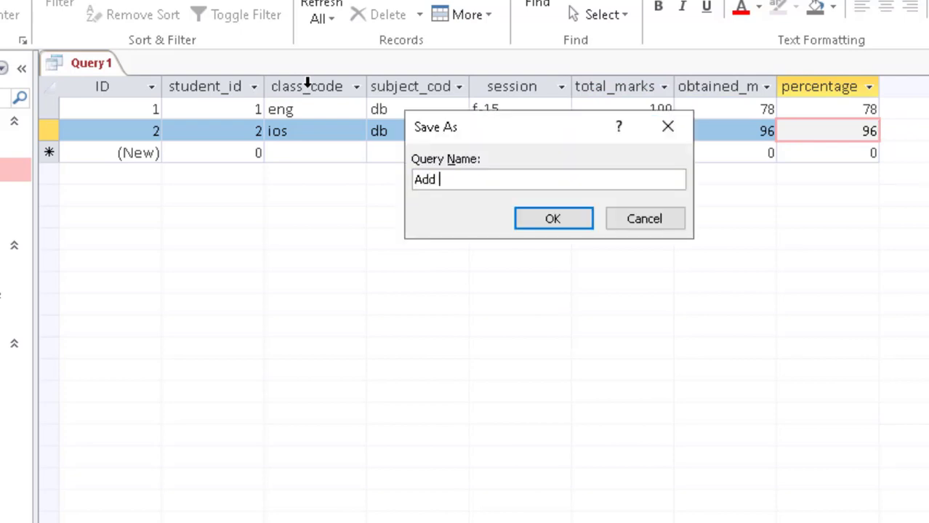
text(St)
key(BackSpace)
key(BackSpace)
text(Test Record )
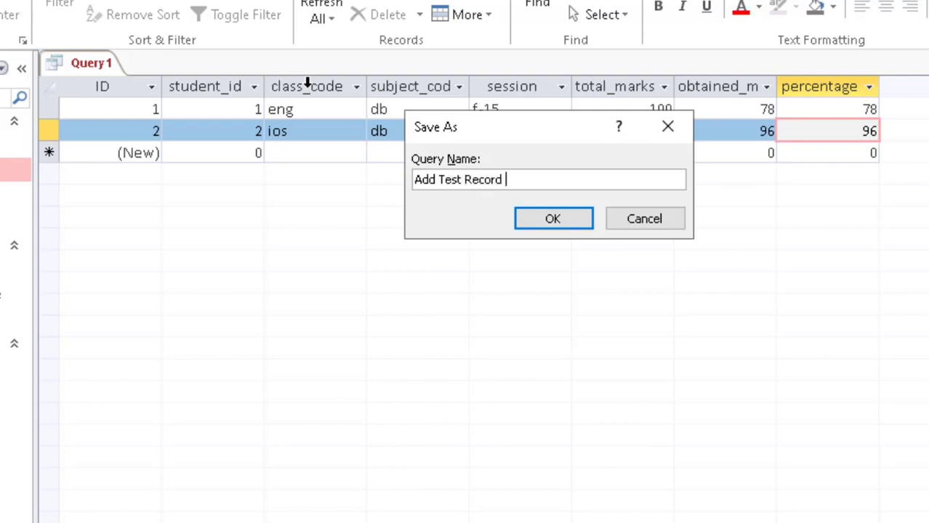
text(in Table)
key(Return)
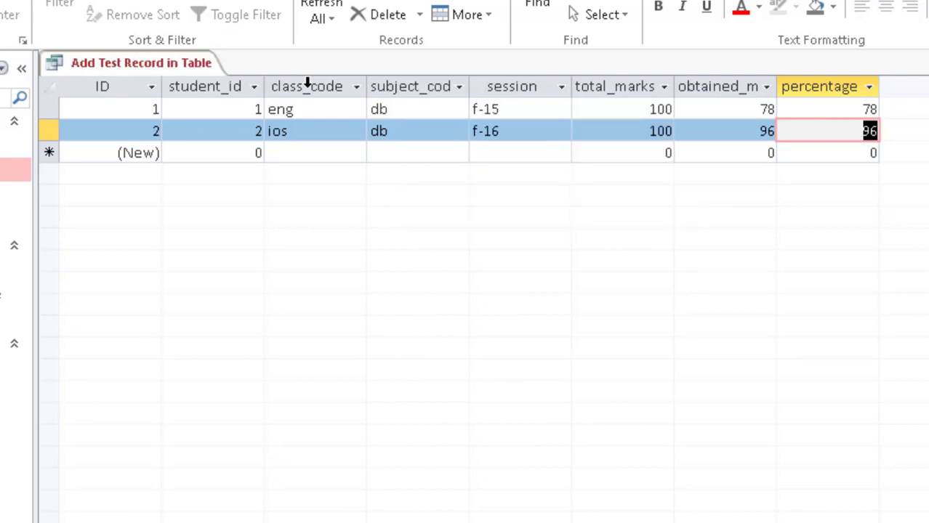
right_click(145, 69)
click(180, 71)
Step: Close the query and the student_test_record table, returning to the PowerPoint task slide
right_click(161, 72)
click(197, 108)
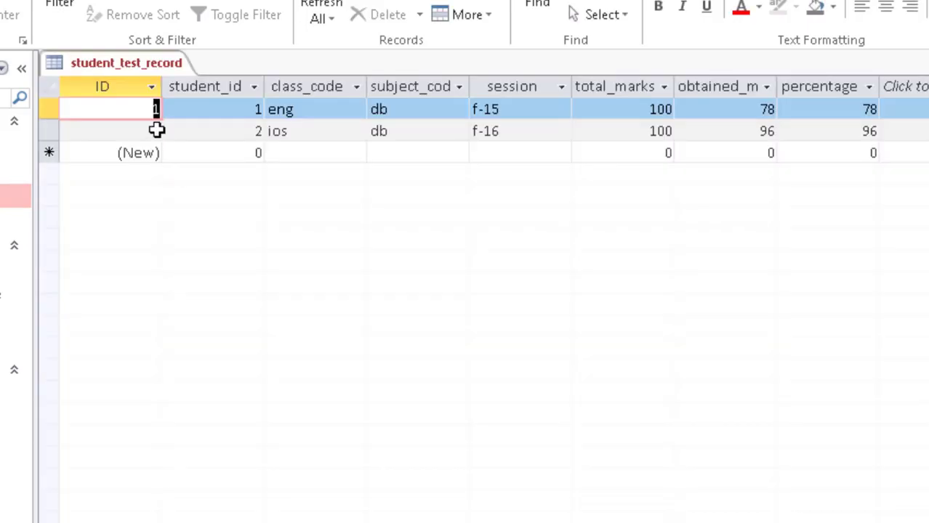
right_click(135, 62)
click(178, 105)
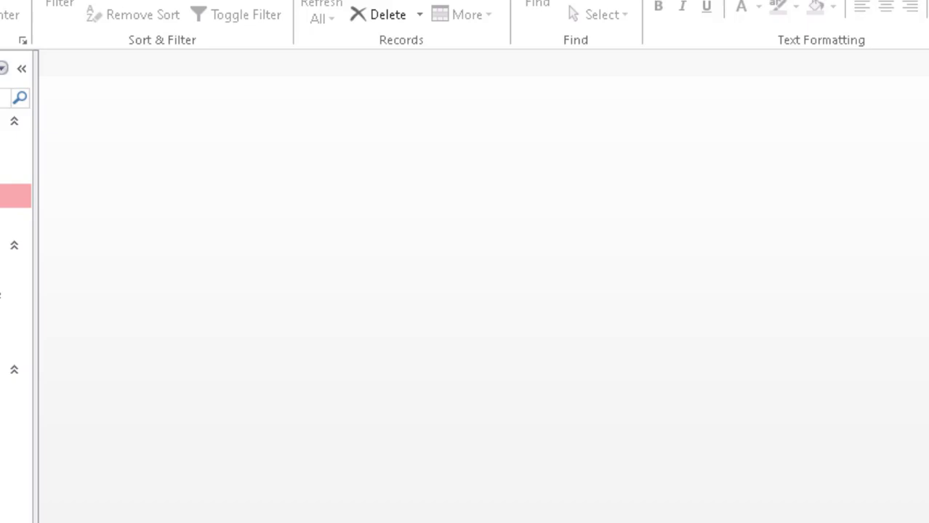
key(alt+Tab)
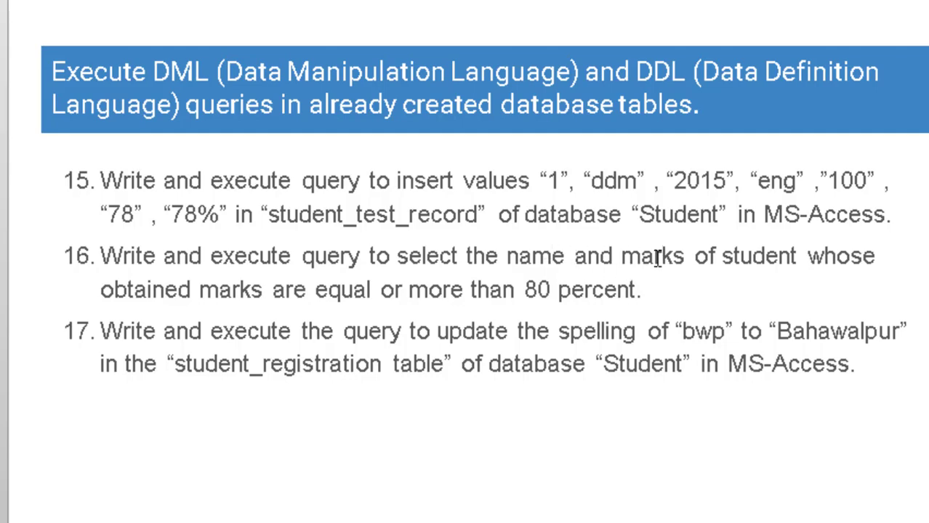
Step: Return to Access after reading task 16 about students scoring 80 percent
key(alt+Tab)
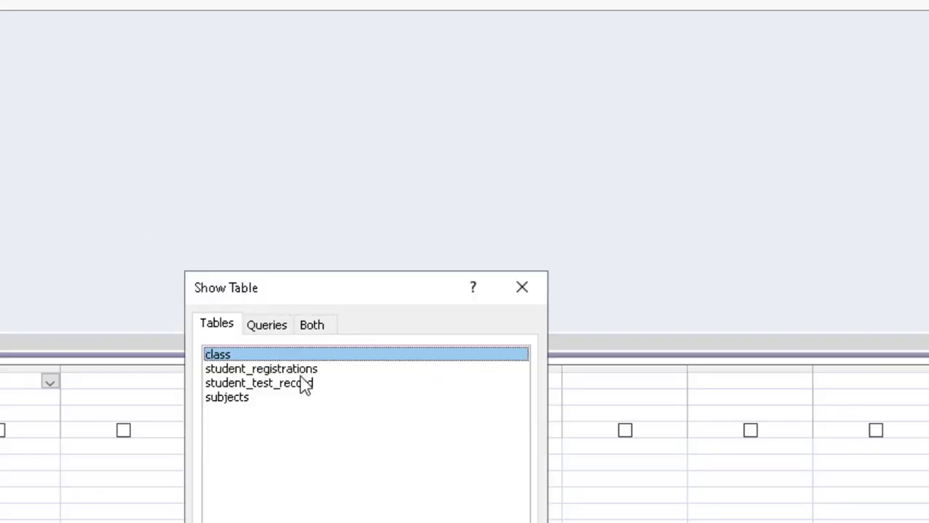
Step: Add student_test_record with student_id, total_marks, obtained_marks and percentage columns to the query
click(305, 384)
double_click(304, 384)
key(Escape)
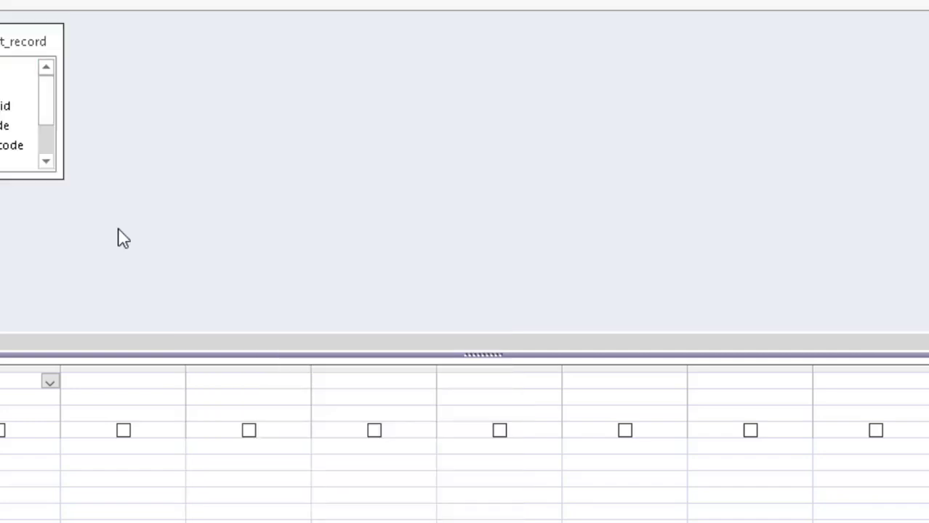
click(10, 122)
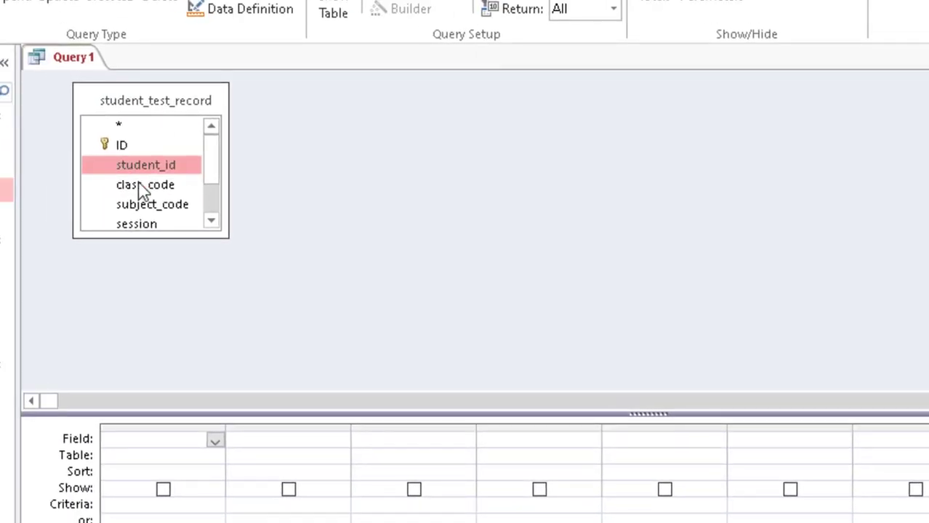
drag(222, 236, 284, 304)
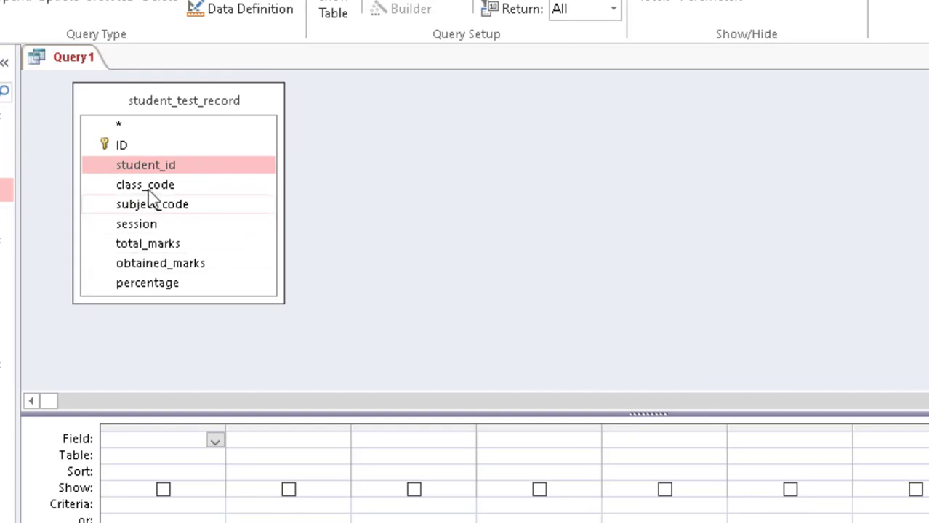
drag(149, 165, 157, 441)
drag(150, 254, 262, 444)
drag(184, 267, 407, 445)
drag(171, 285, 529, 442)
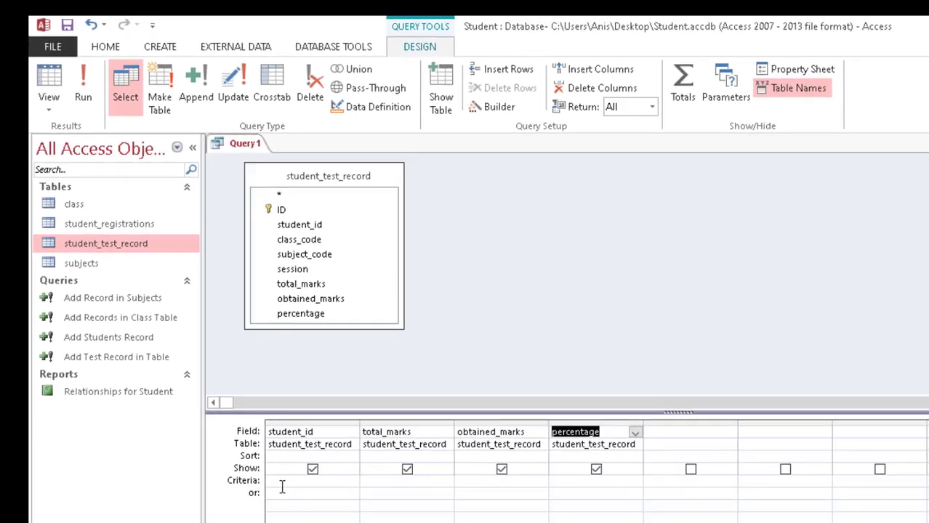
Step: Filter percentage to >=80 and run the query, returning student 2
click(564, 483)
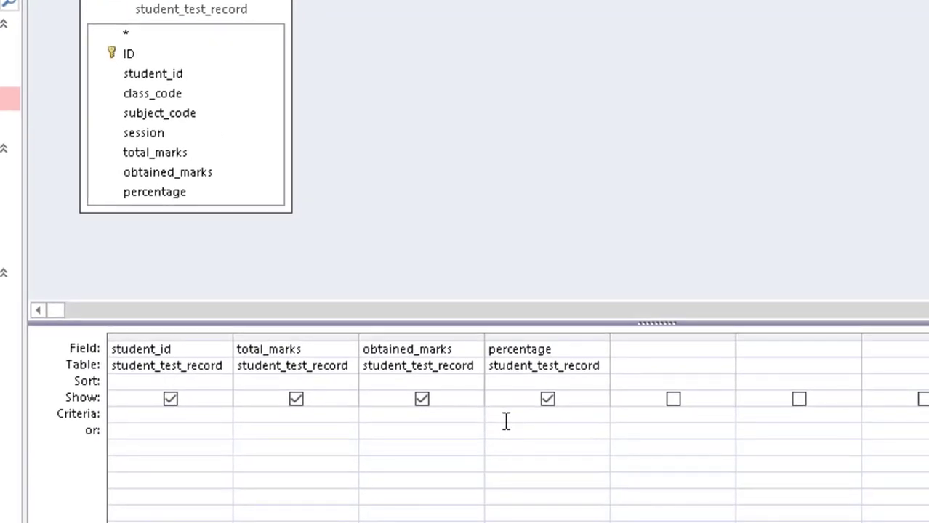
text(>)
text(=80)
click(73, 29)
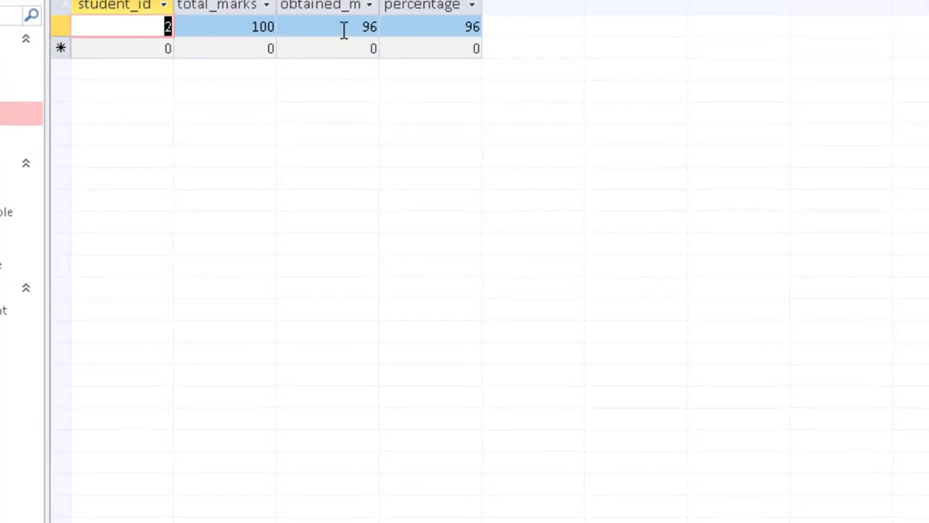
Step: Save the query as 'Students with >=80 Percentage' and close it
key(ctrl+s)
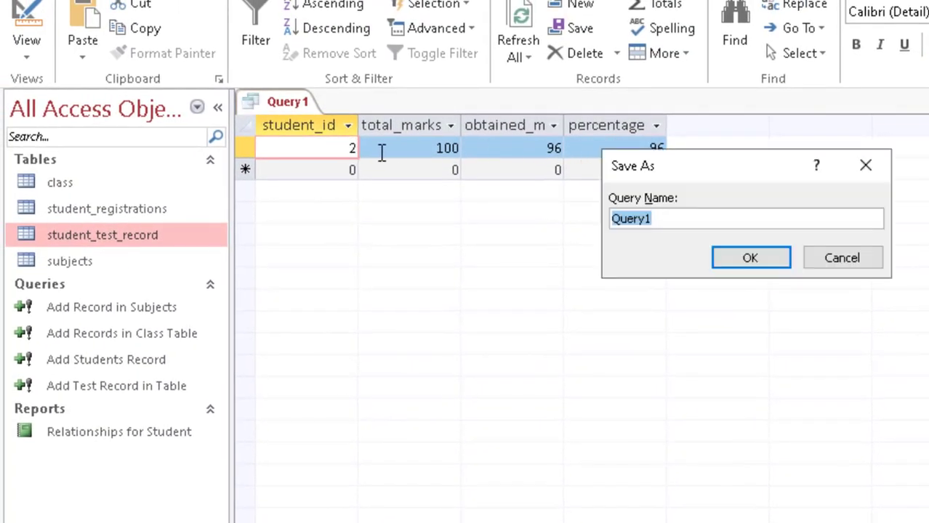
text(St)
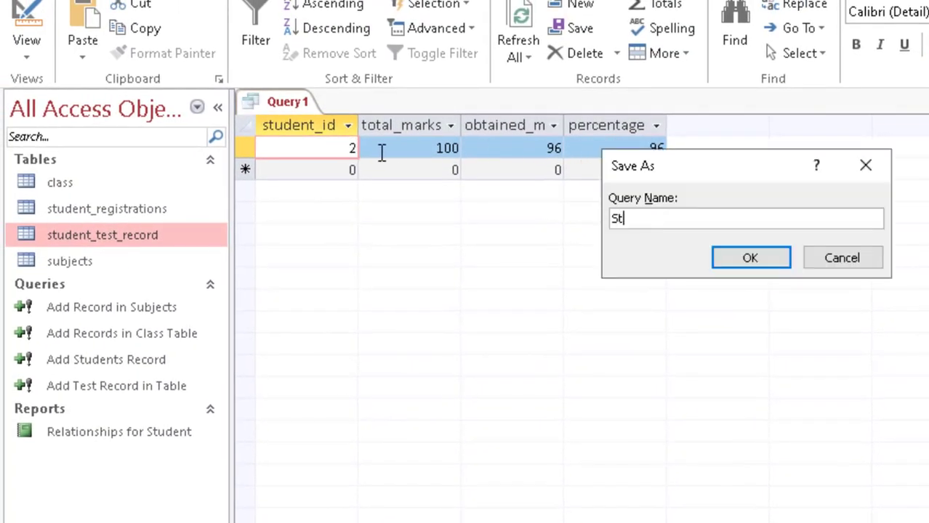
text(udents with )
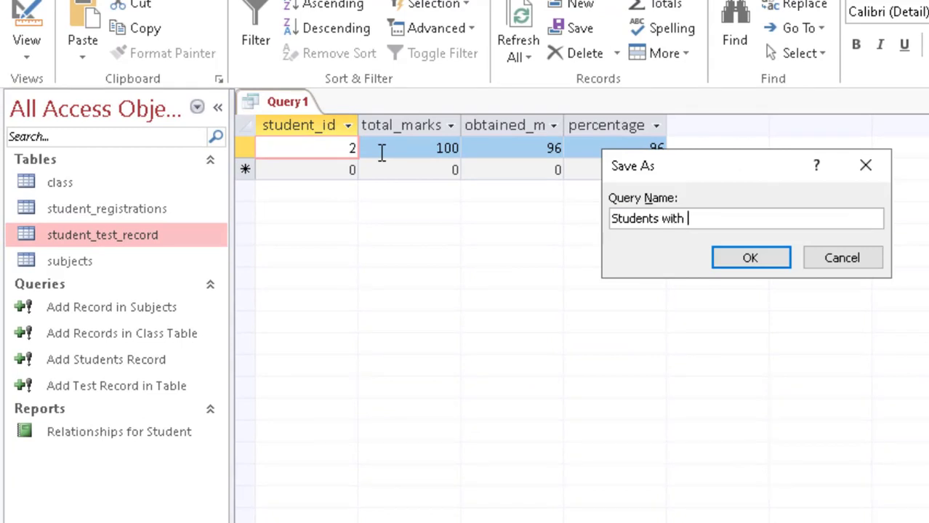
text(>=80 Percentage)
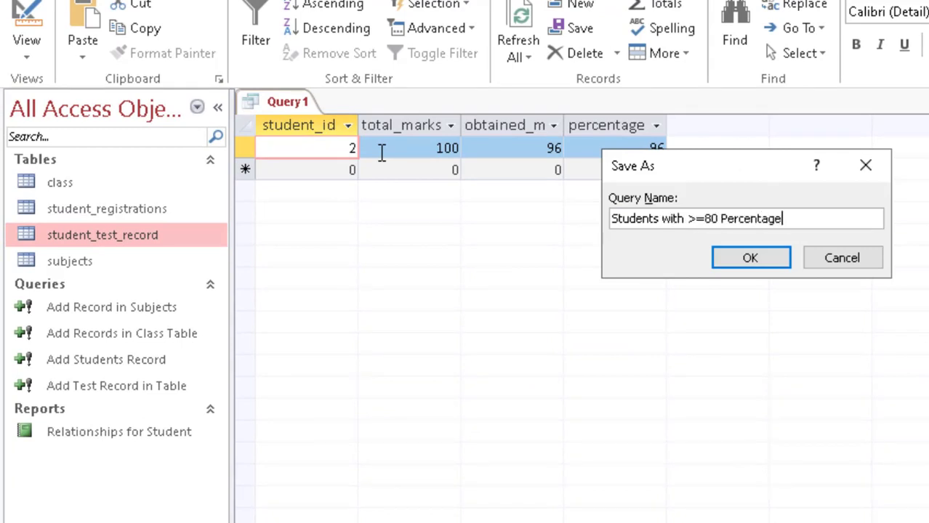
key(Return)
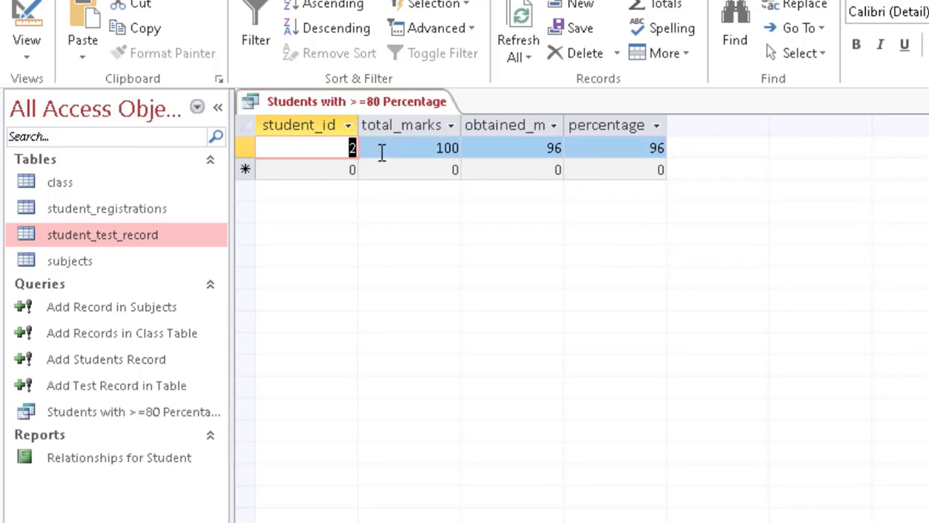
right_click(343, 102)
click(352, 139)
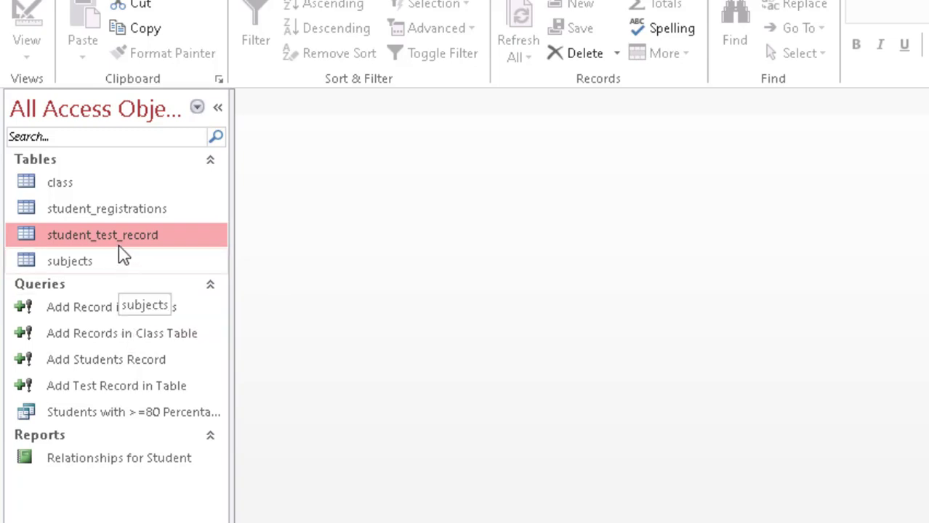
Step: Reopen the 'Students with >=80 Percentage' query to check it, then close it and go back to PowerPoint
click(97, 414)
double_click(97, 414)
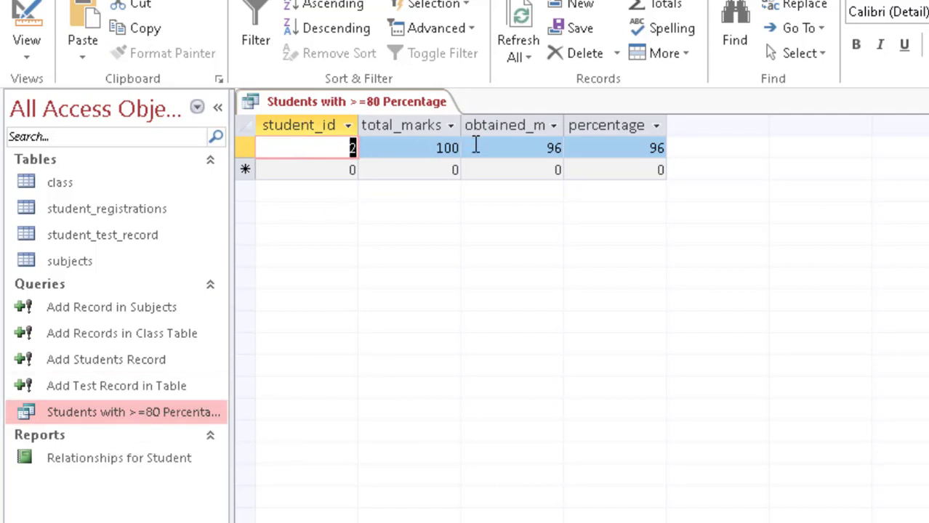
right_click(387, 101)
click(425, 134)
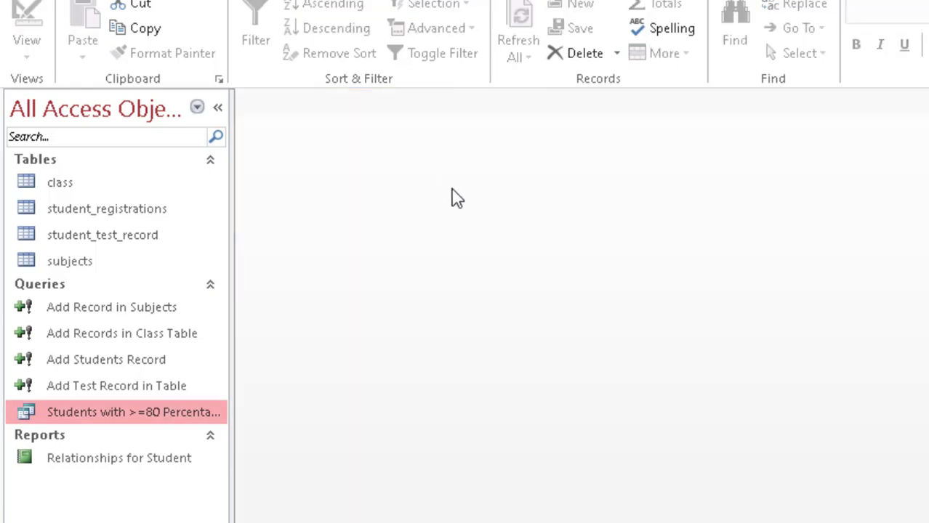
key(alt+Tab)
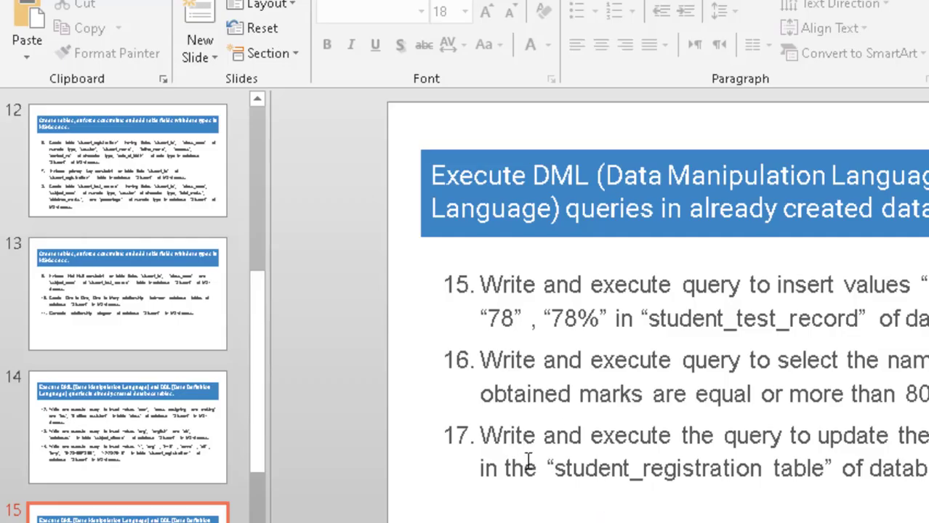
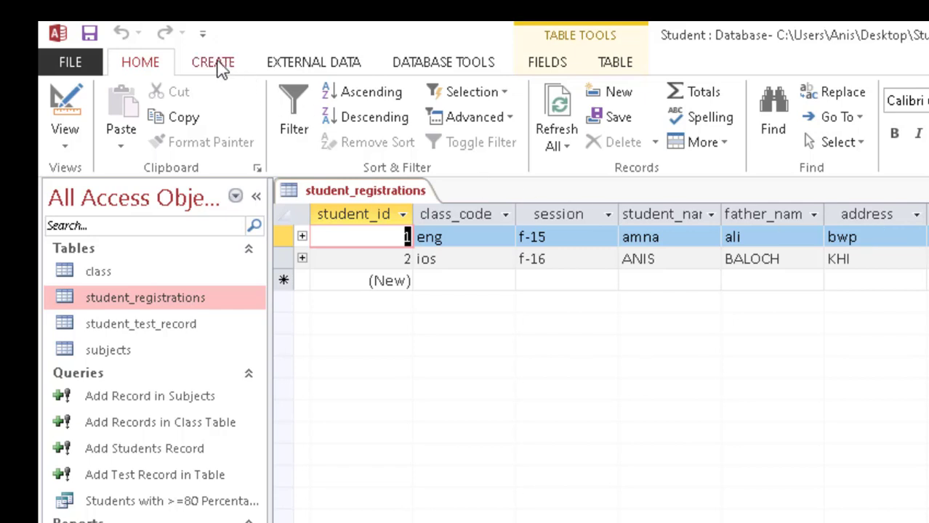
Step: Close all open objects and start a new query design with the student_registrations table
click(243, 64)
right_click(392, 209)
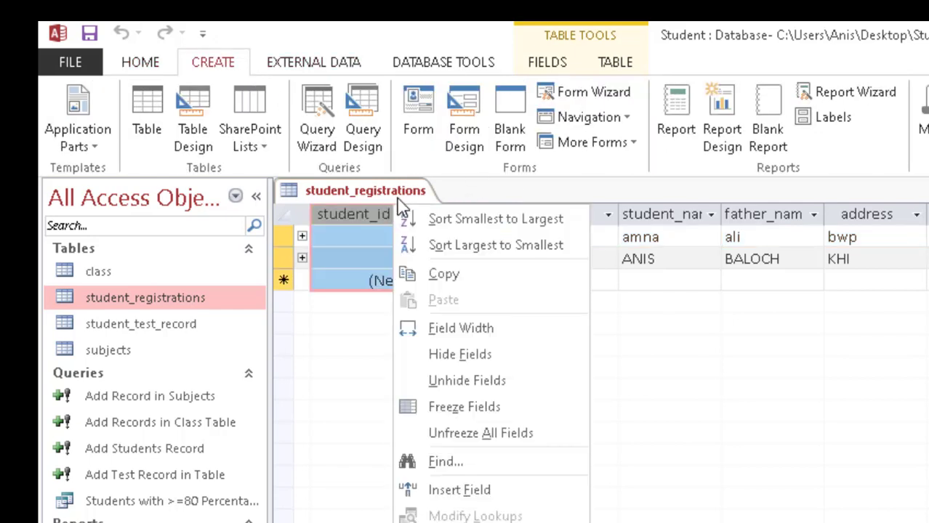
key(Escape)
right_click(372, 191)
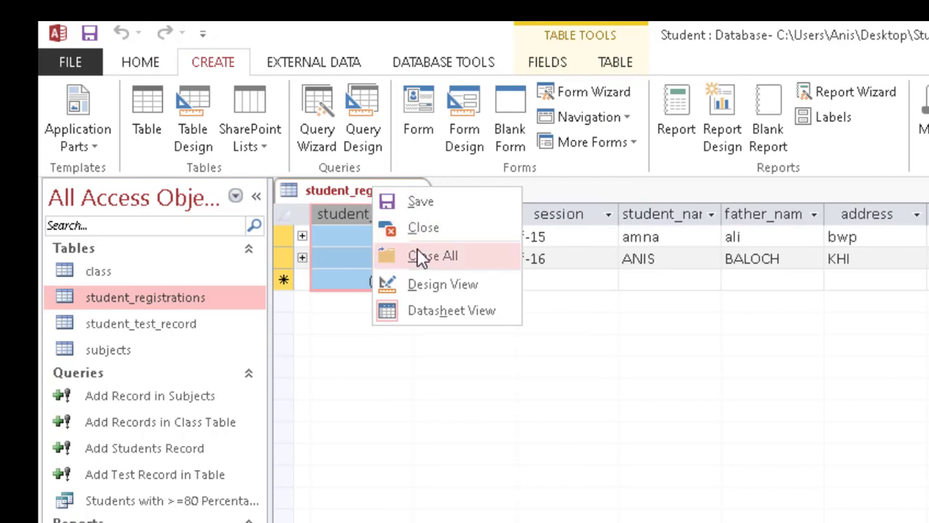
click(392, 254)
click(357, 141)
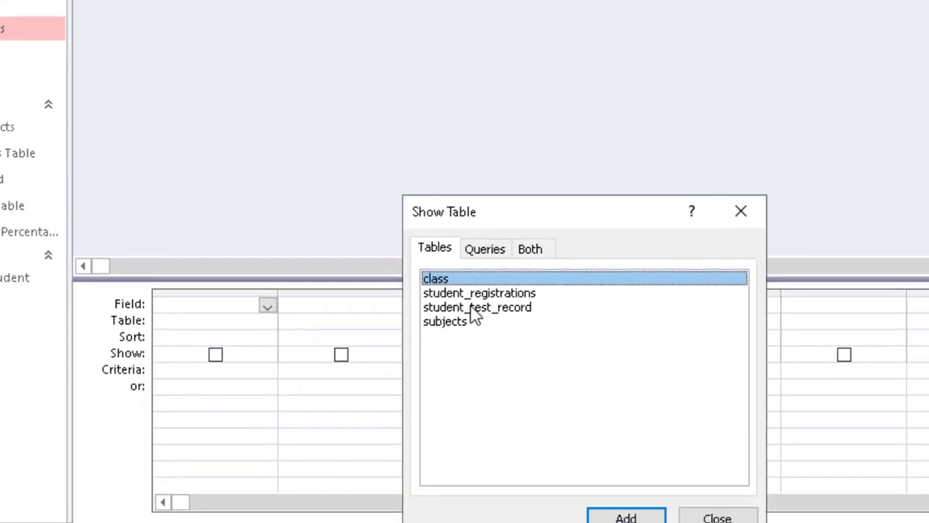
click(466, 281)
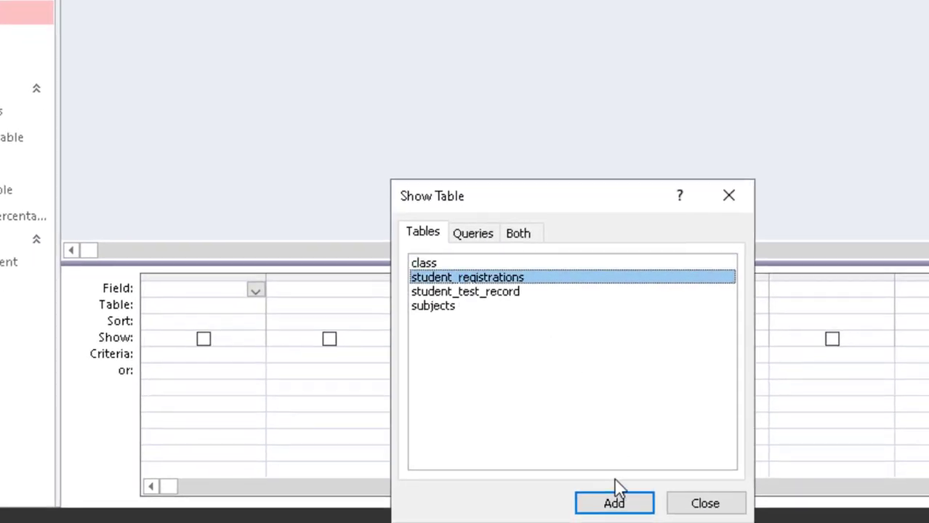
click(623, 504)
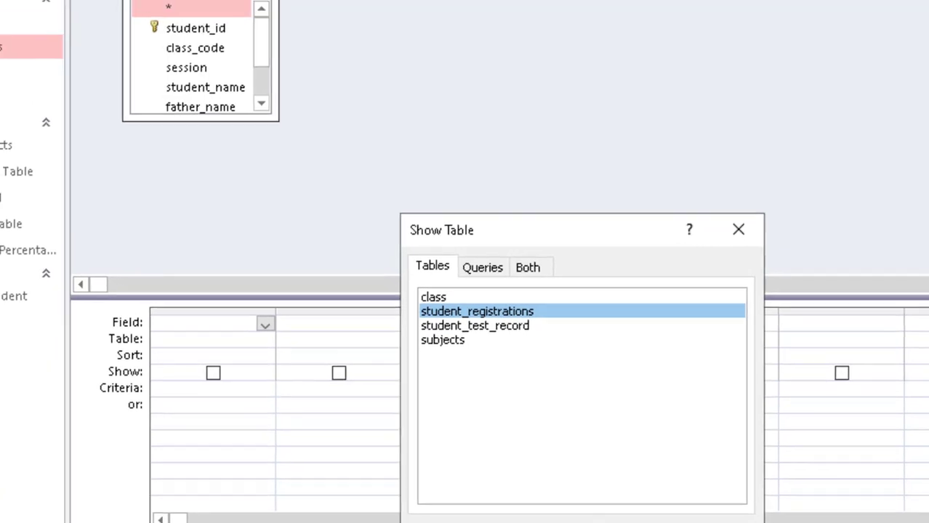
Step: Select every student_registrations field, student_id through address, and drag them into the design grid
click(202, 68)
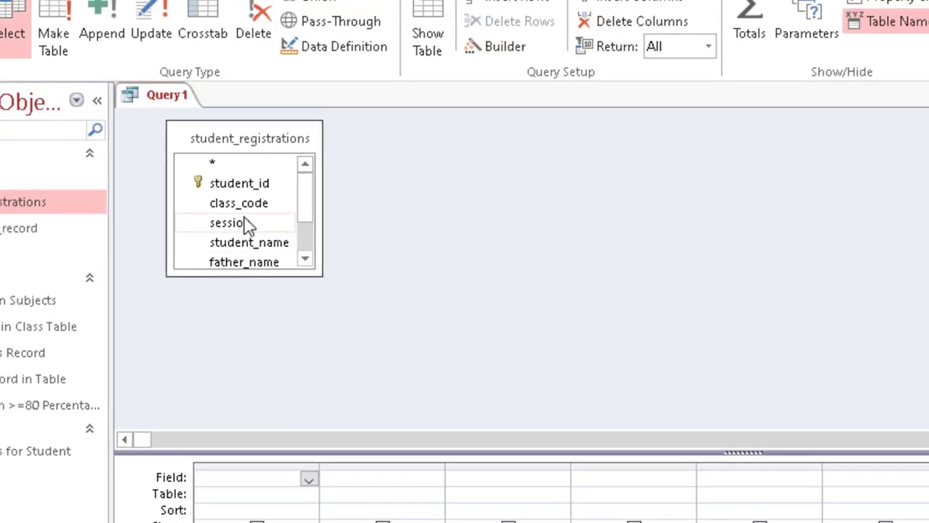
key(ctrl+a)
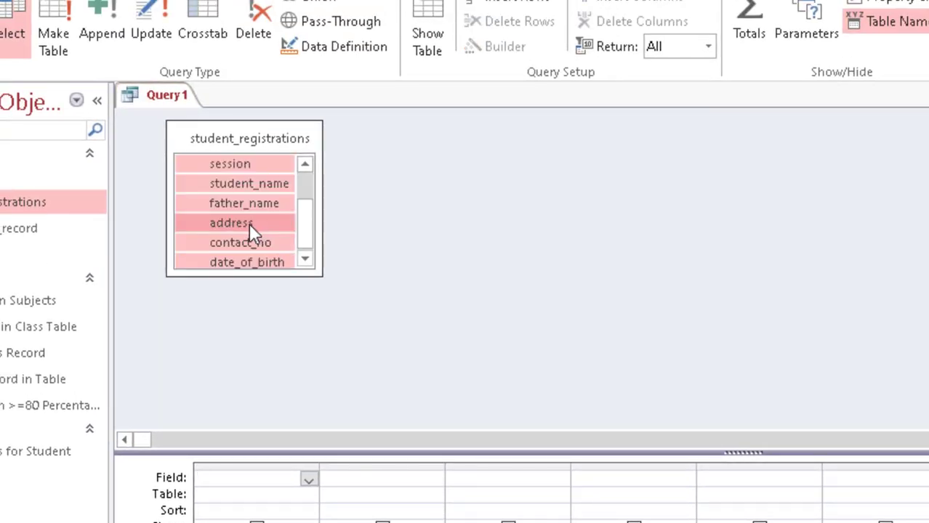
click(276, 221)
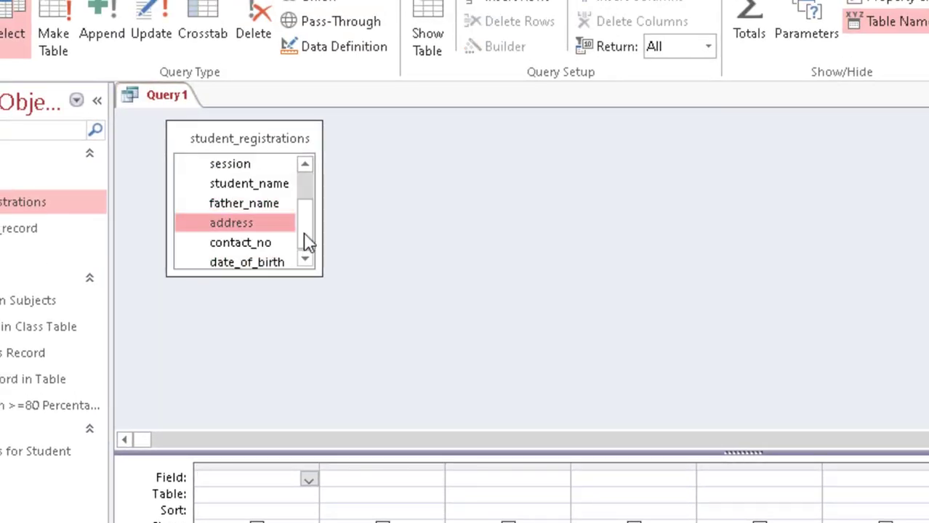
scroll(304, 242, up, 1)
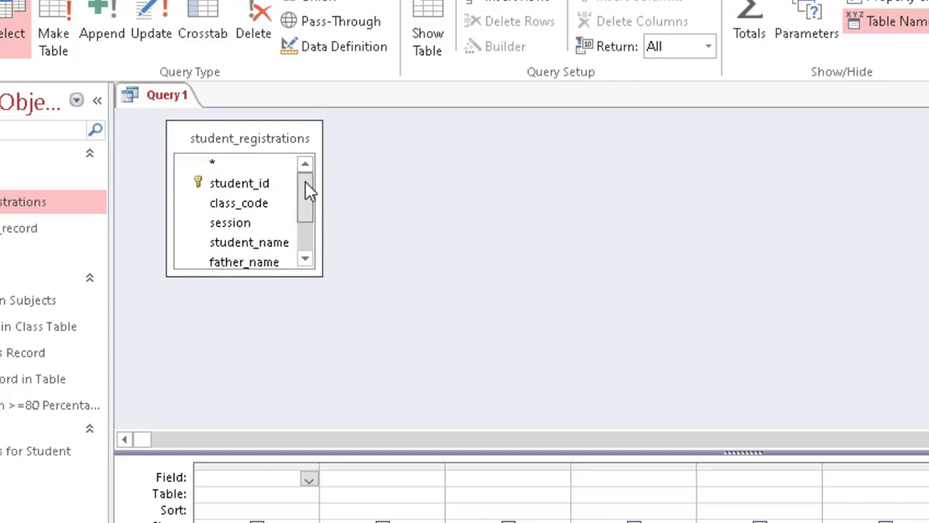
click(227, 186)
key(ctrl+a)
drag(226, 199, 271, 465)
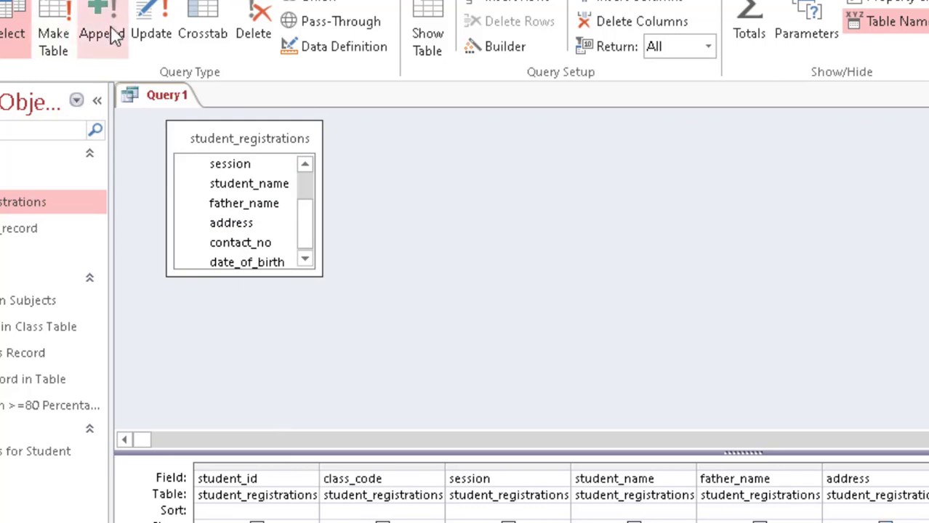
Step: Make it an update query setting address to 'Bahawalpur' where it is 'bwp', and preview the affected rows
click(161, 33)
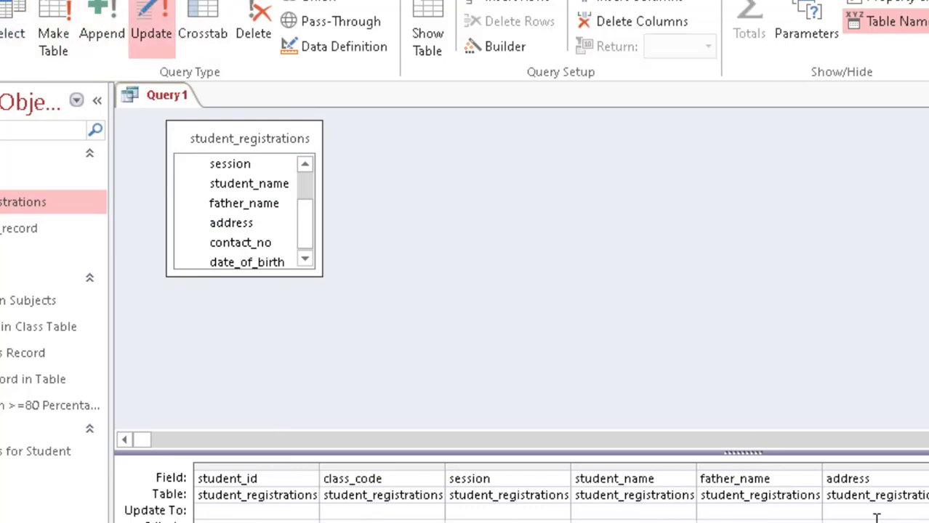
click(857, 498)
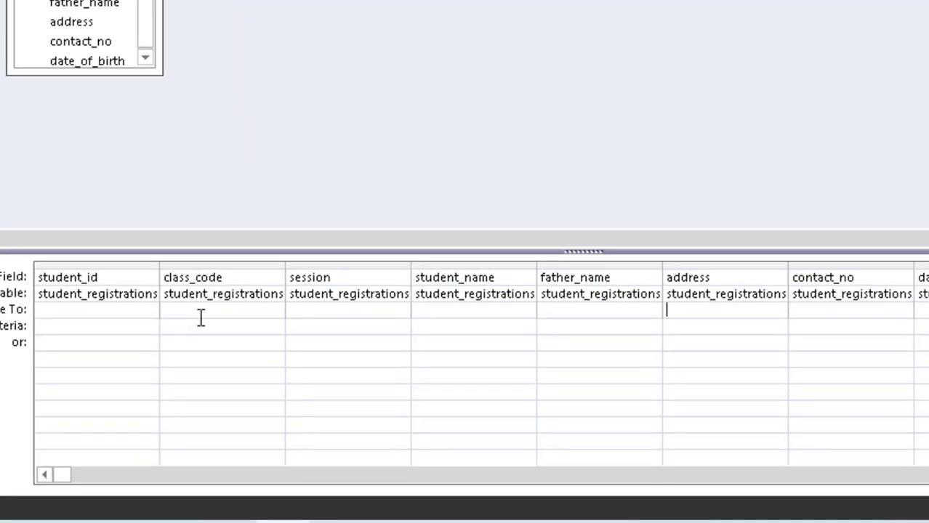
text(')
text(Bahawalpur)
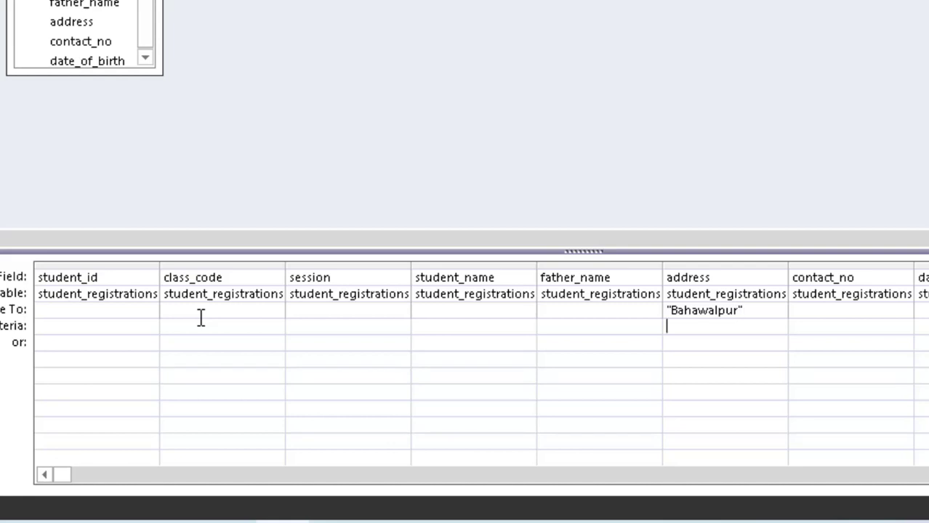
text("bwp)
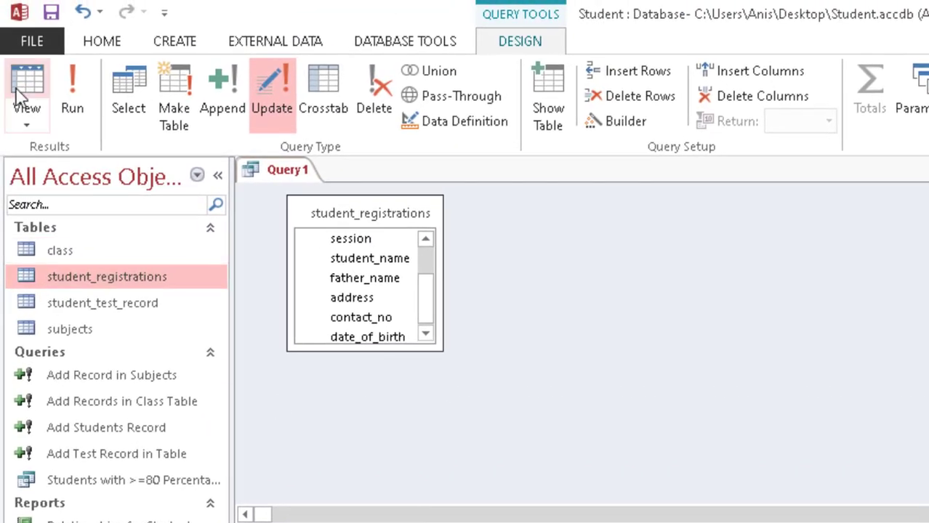
click(20, 93)
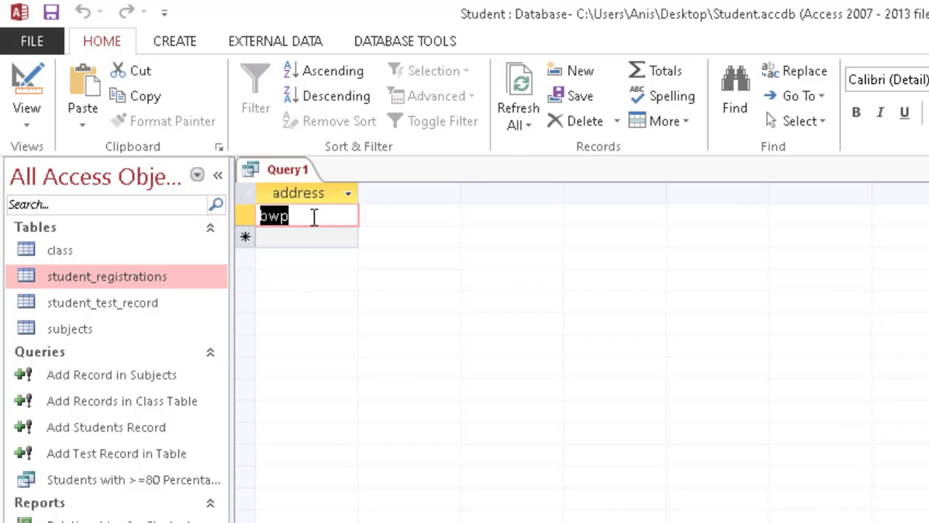
Step: Save the query as 'Update bwp to bahawalpur' and close it
key(ctrl+s)
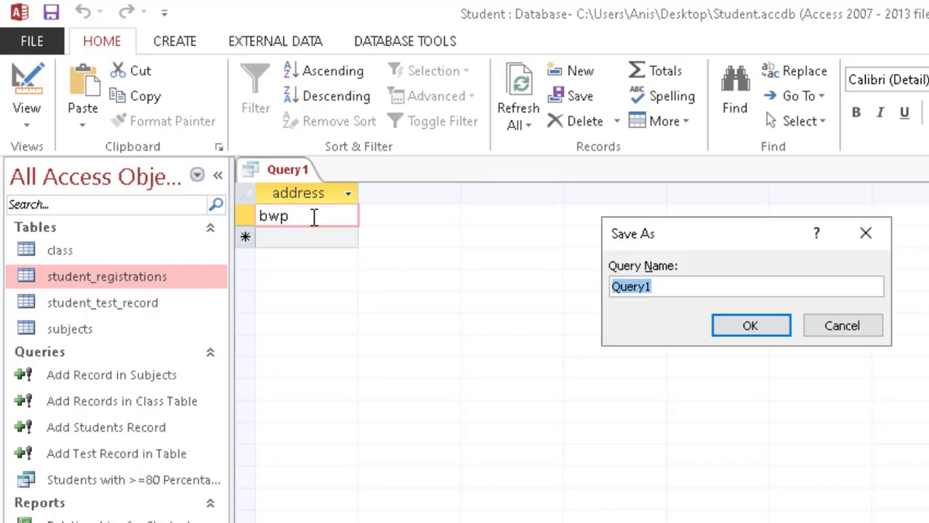
text(Updat)
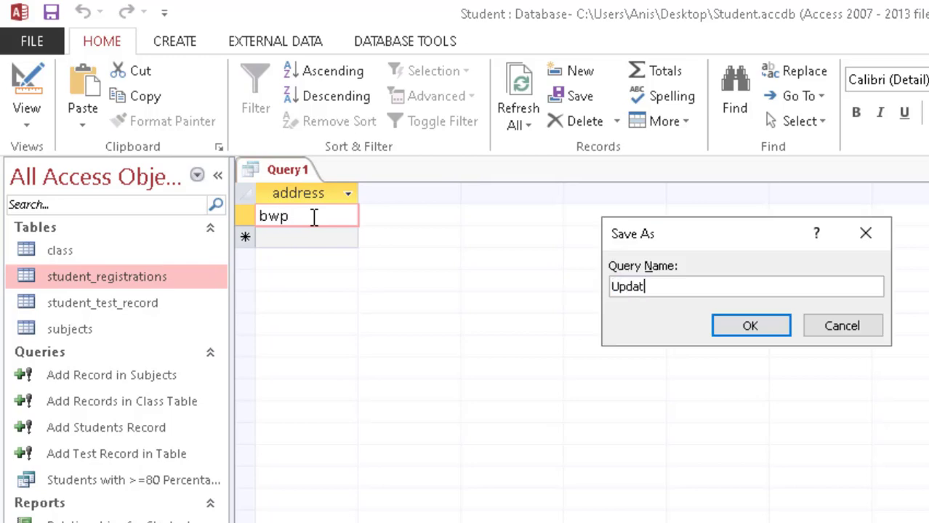
text(e bwp to bahawalpur)
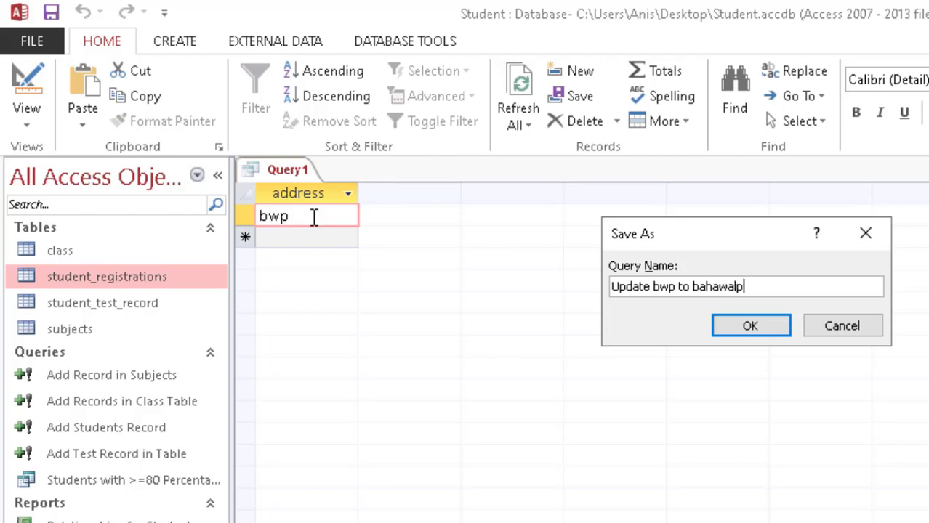
key(Return)
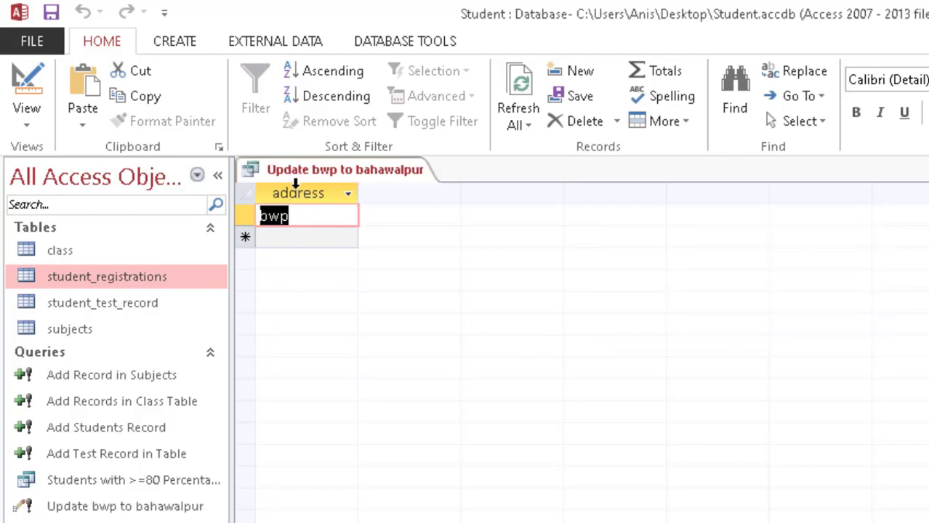
right_click(304, 171)
click(338, 215)
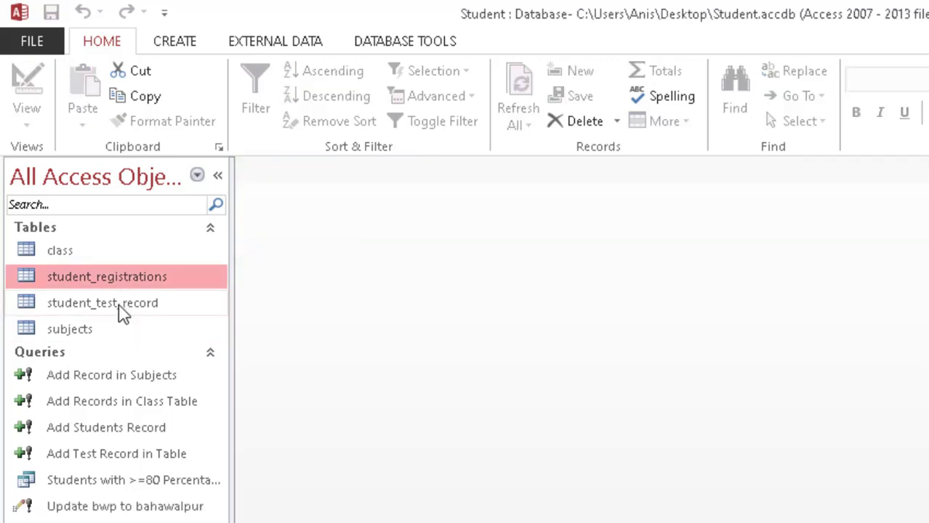
Step: Check the student_registrations table, then start the update query but decline running it for now
double_click(87, 280)
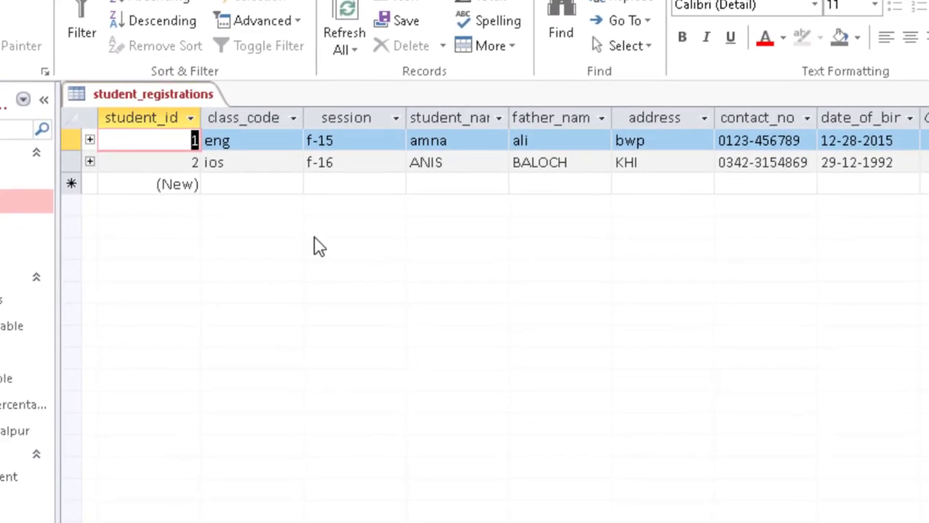
right_click(279, 148)
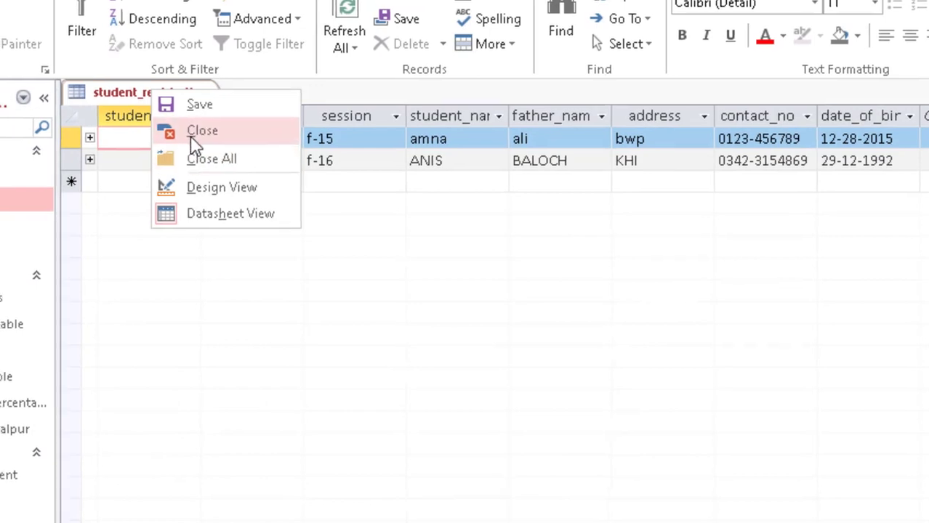
click(186, 138)
double_click(141, 407)
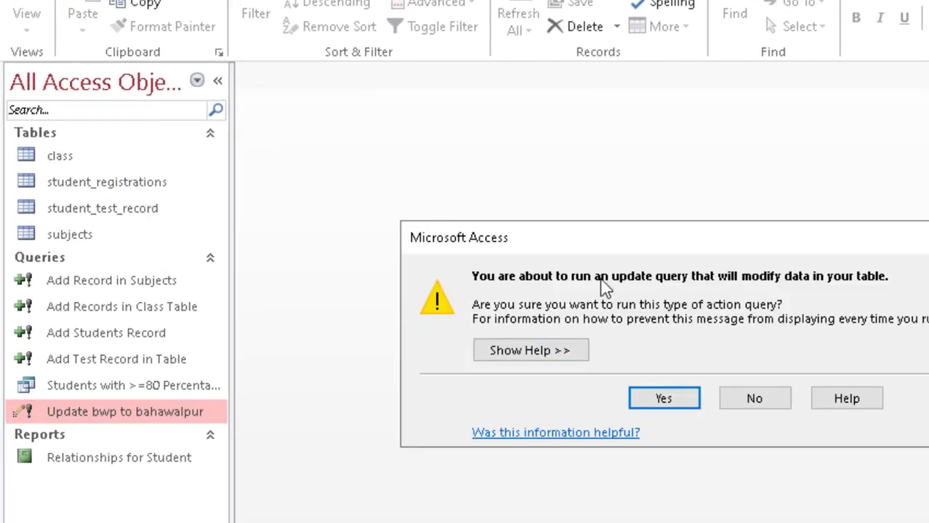
click(767, 405)
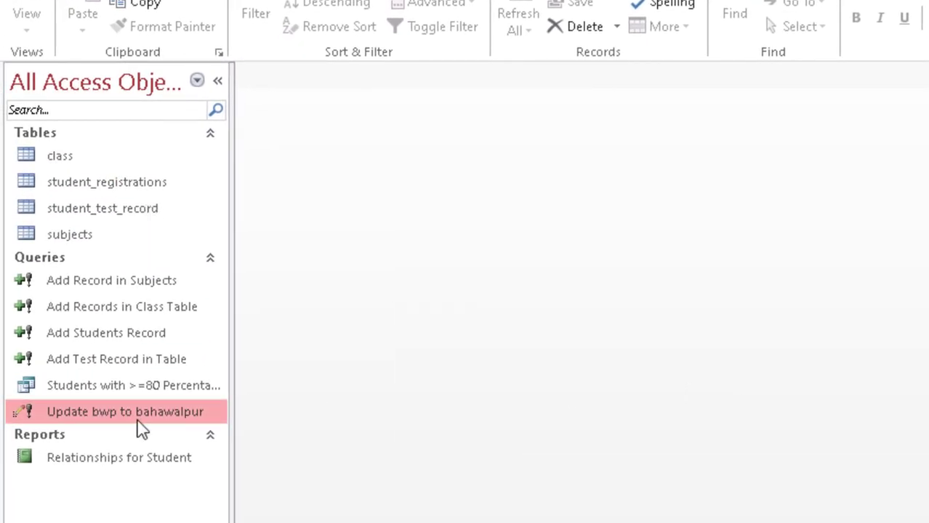
Step: Open the update query in Design View, preview its rows, and run it, confirming 1 row
right_click(62, 411)
click(127, 450)
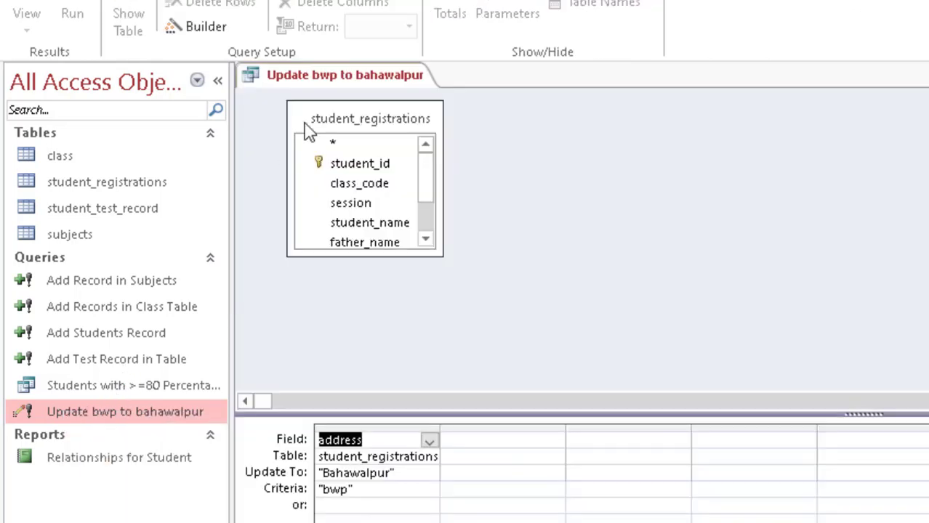
click(30, 11)
click(34, 6)
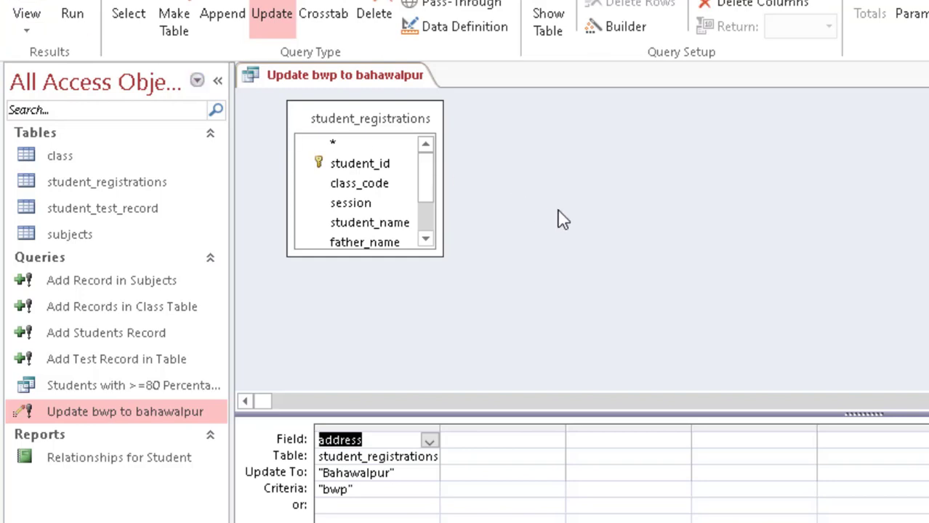
click(73, 14)
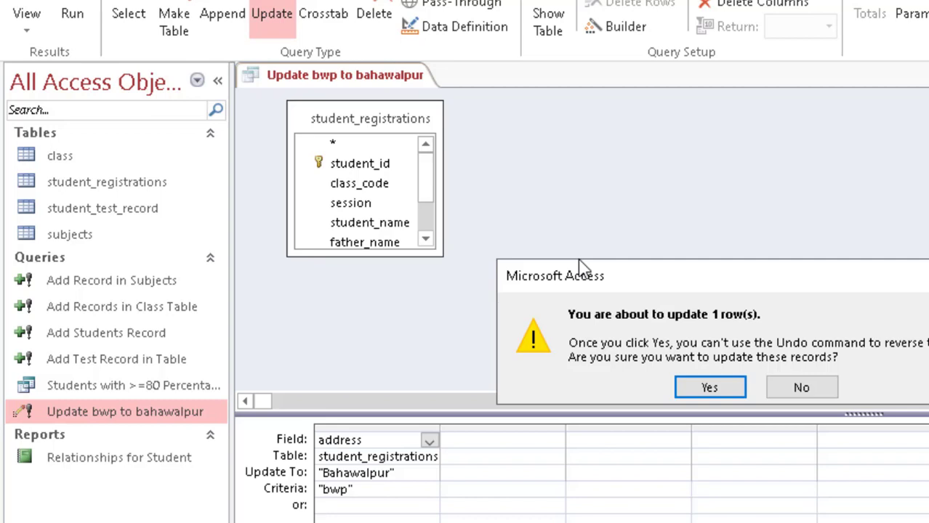
click(700, 396)
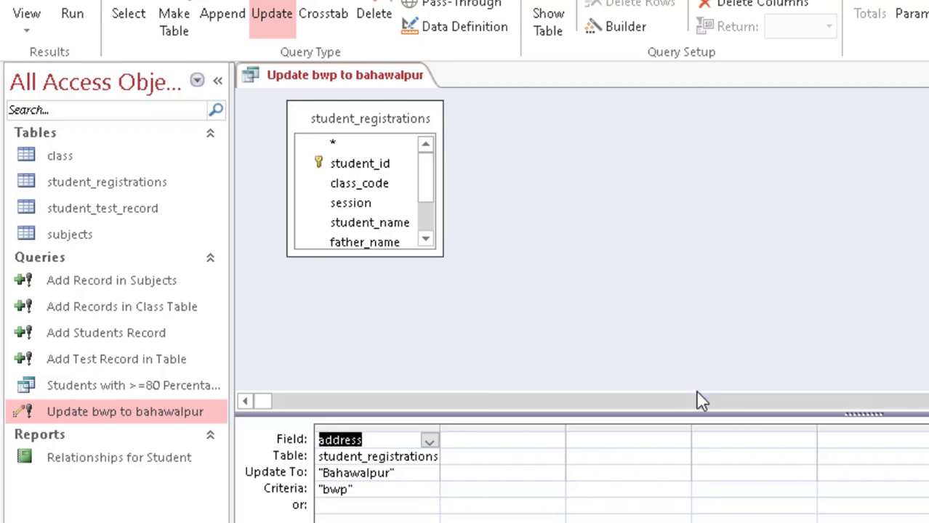
Step: Close the update query and reopen student_registrations to verify the Bahawalpur address
right_click(325, 74)
click(354, 123)
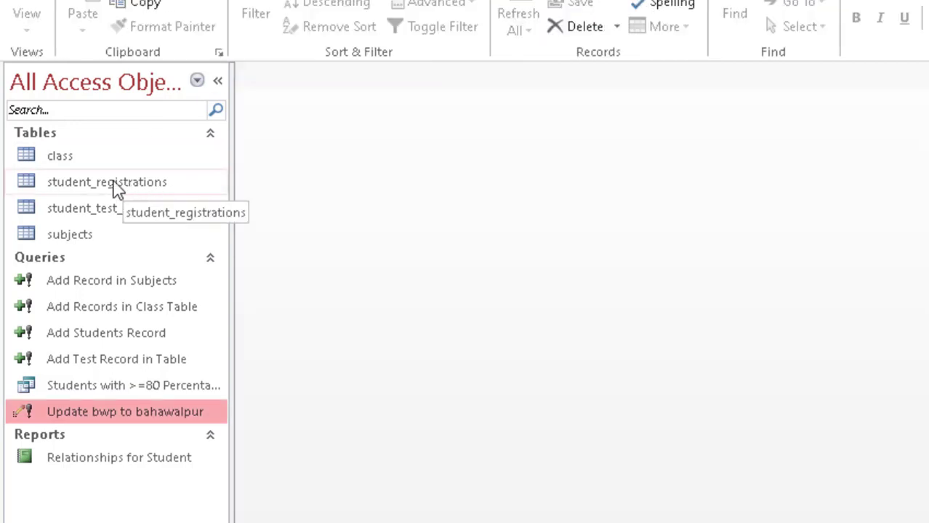
double_click(112, 182)
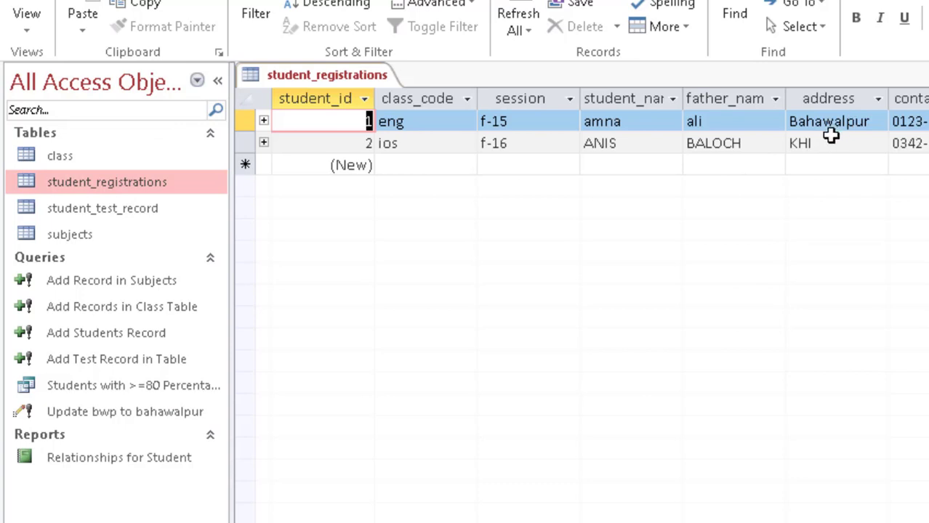
Step: Close student_registrations and advance the presentation to the slide with questions 18–20
right_click(325, 77)
click(359, 113)
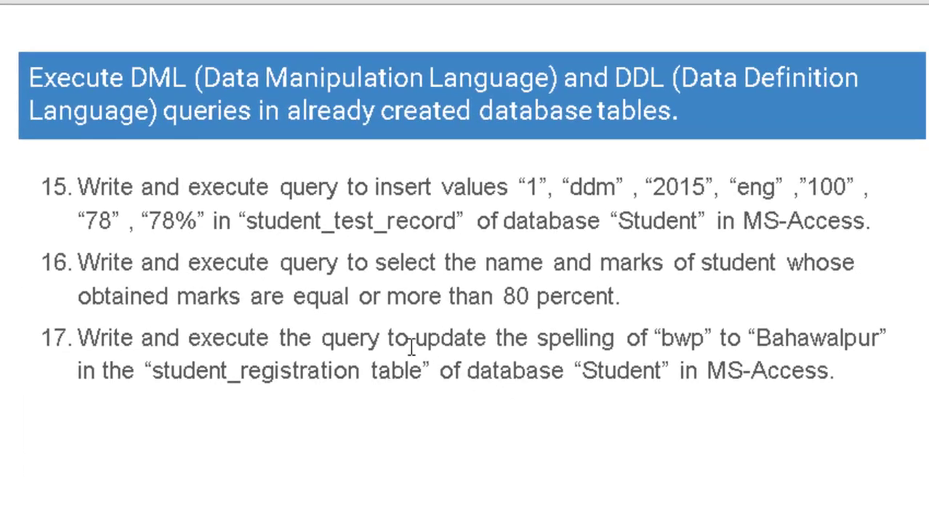
key(Right)
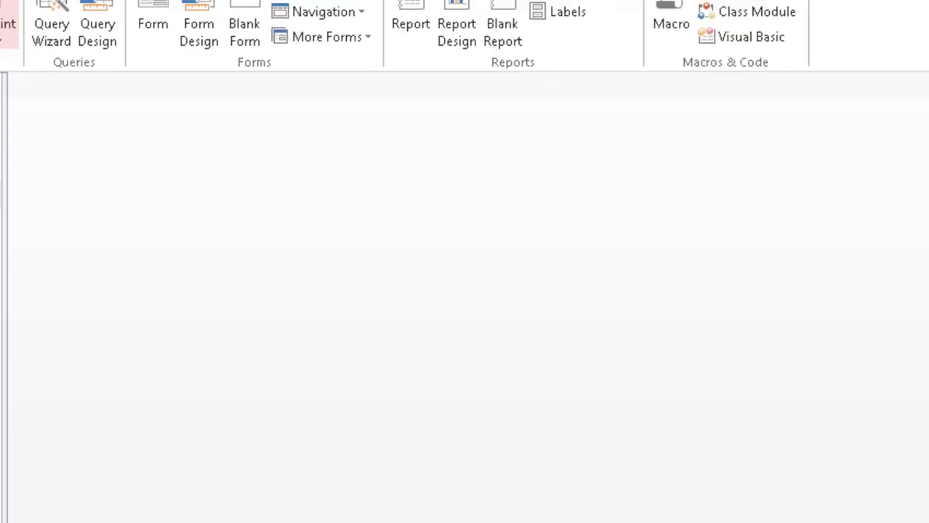
Step: Start a new query design on student_registrations with all its fields in the grid
click(345, 137)
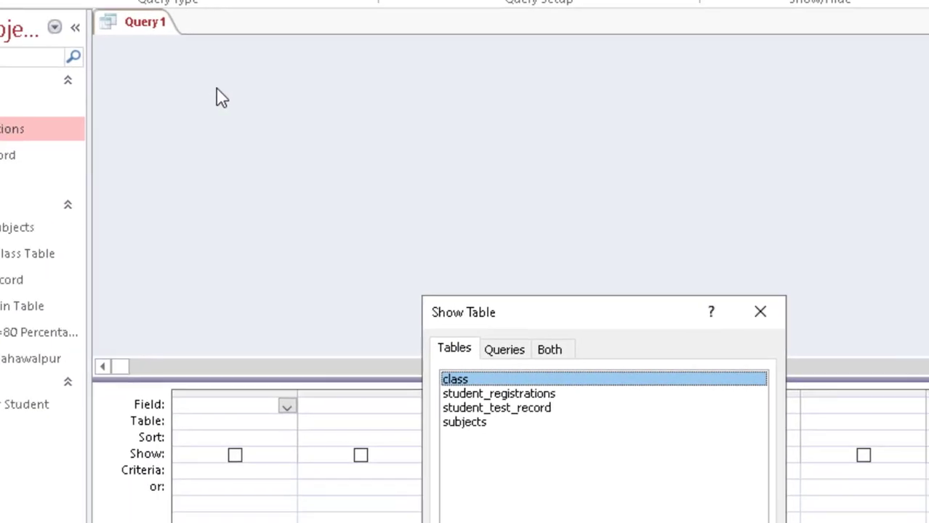
click(373, 226)
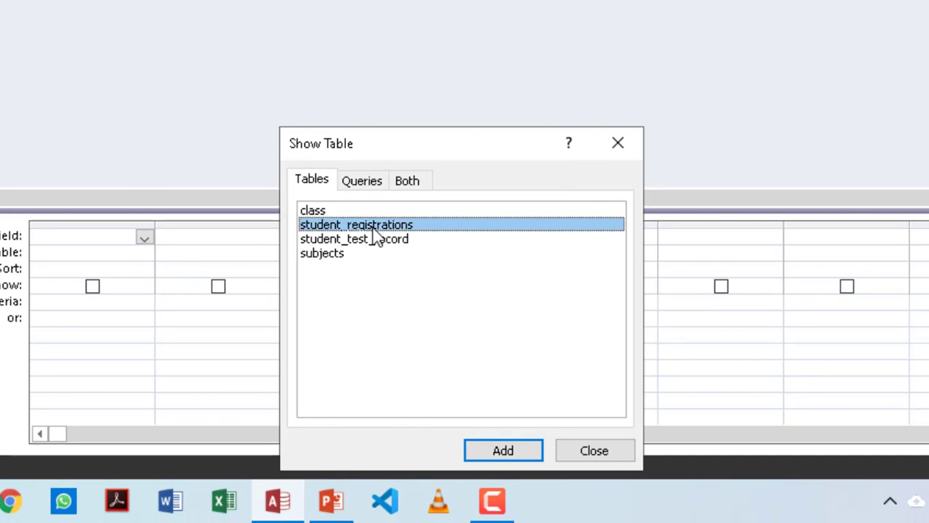
click(502, 452)
click(601, 451)
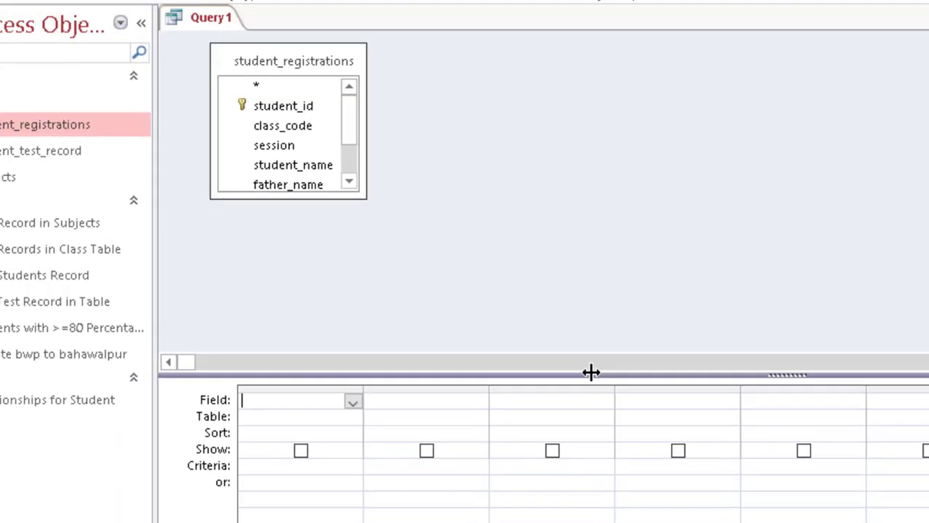
click(290, 122)
key(ctrl+a)
drag(338, 169, 367, 466)
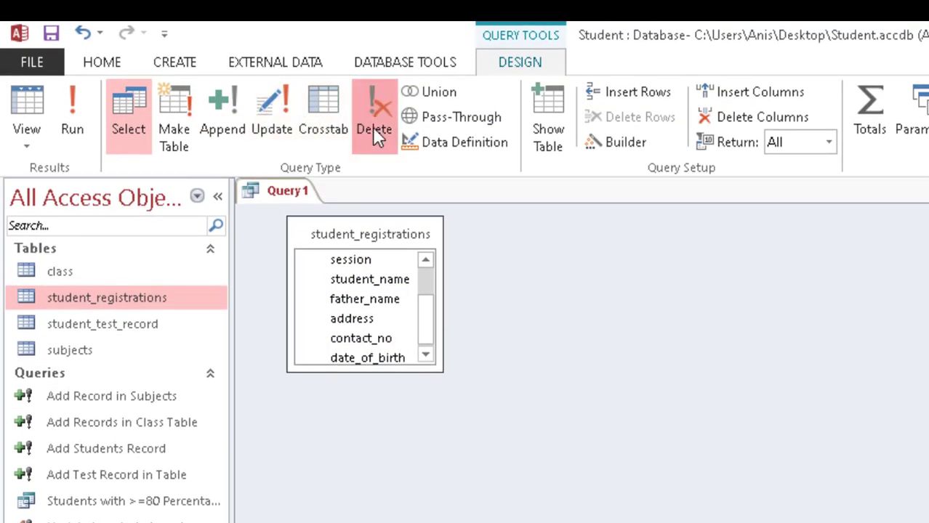
Step: Make it a Delete query and save it under a name for deleting the student's record
click(374, 132)
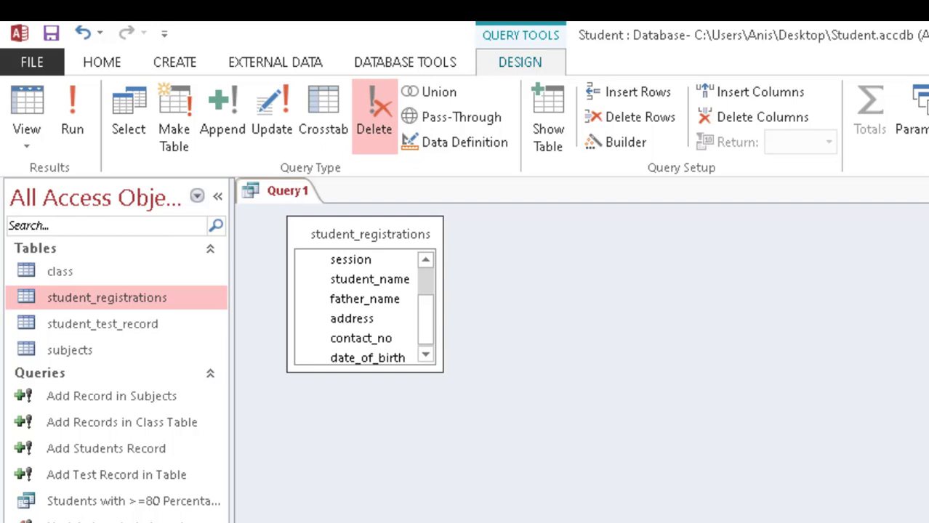
key(ctrl+s)
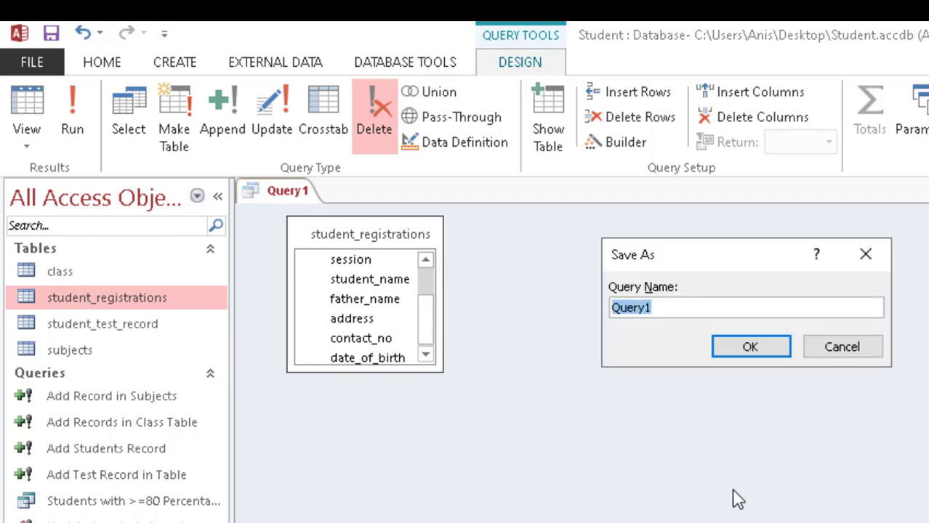
text(Delete amna Record)
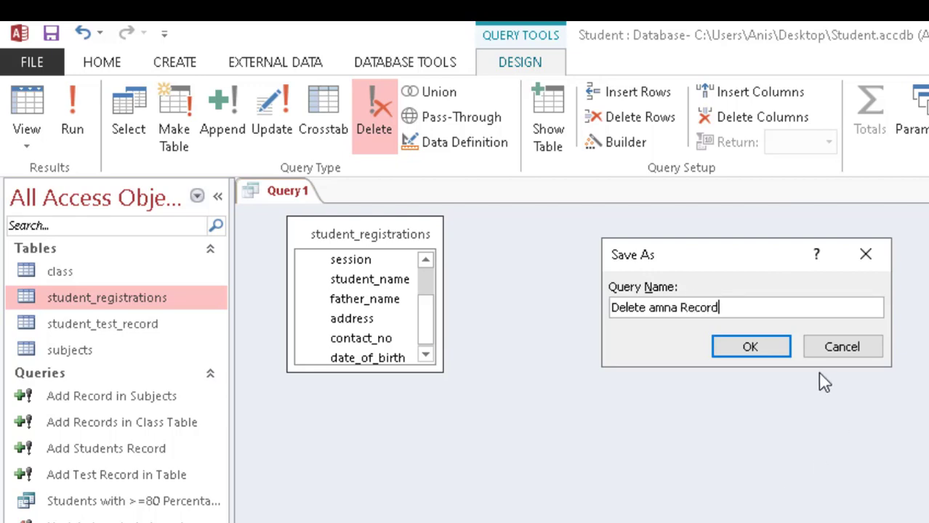
click(774, 347)
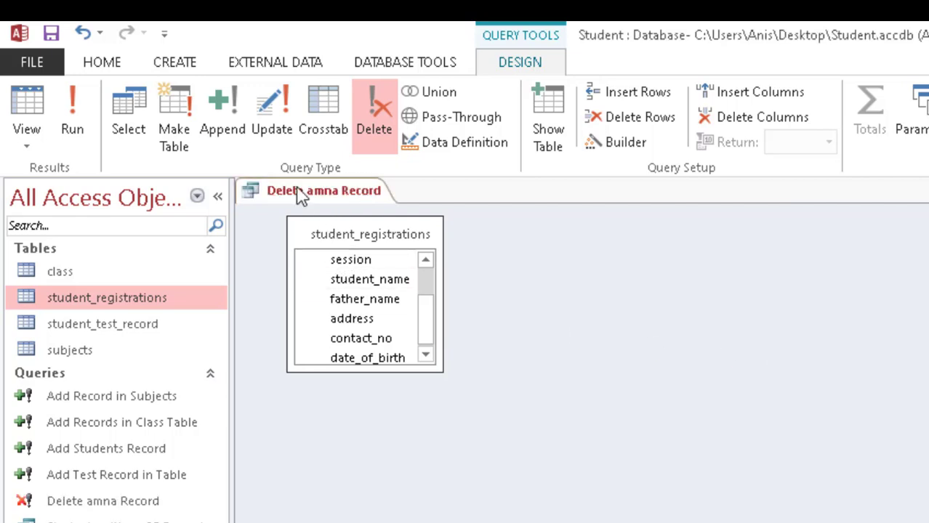
Step: Run the delete query removing 1 row, close it, check student_registrations, then return to the slides
click(71, 123)
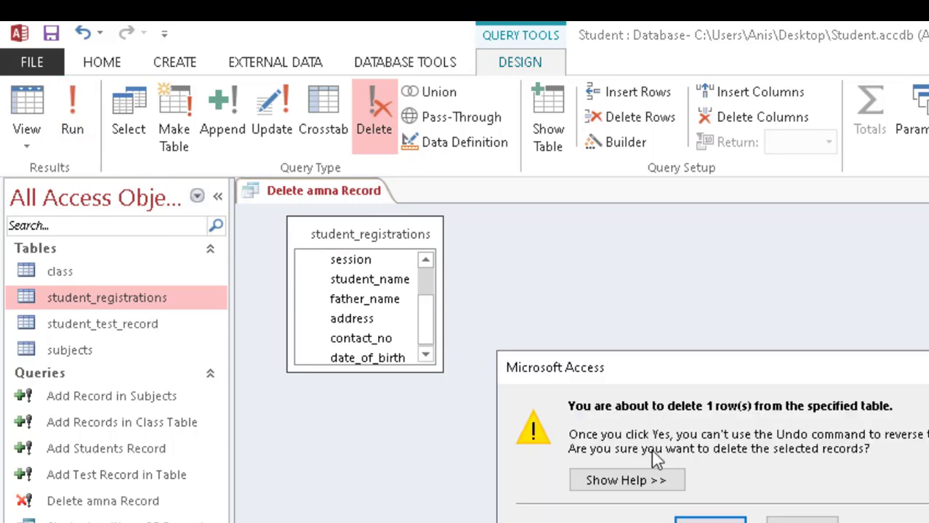
click(701, 519)
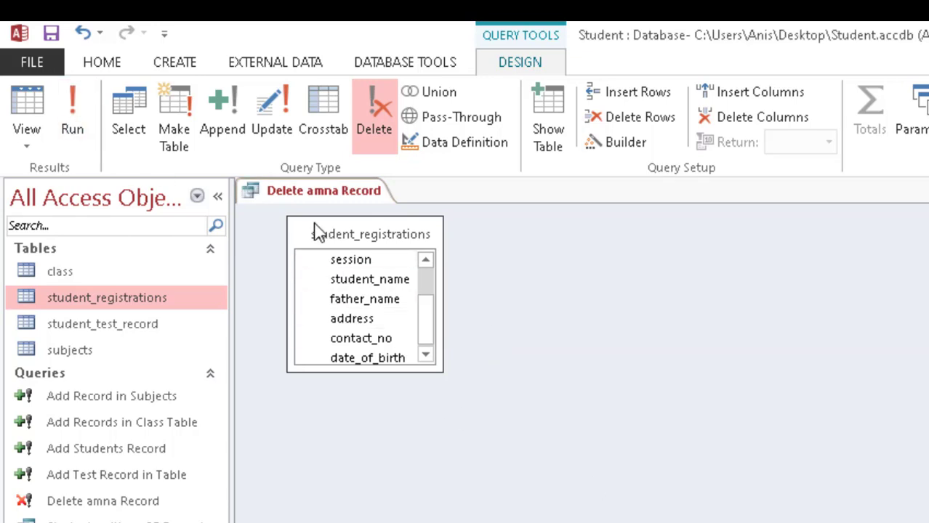
right_click(316, 198)
click(323, 203)
right_click(324, 206)
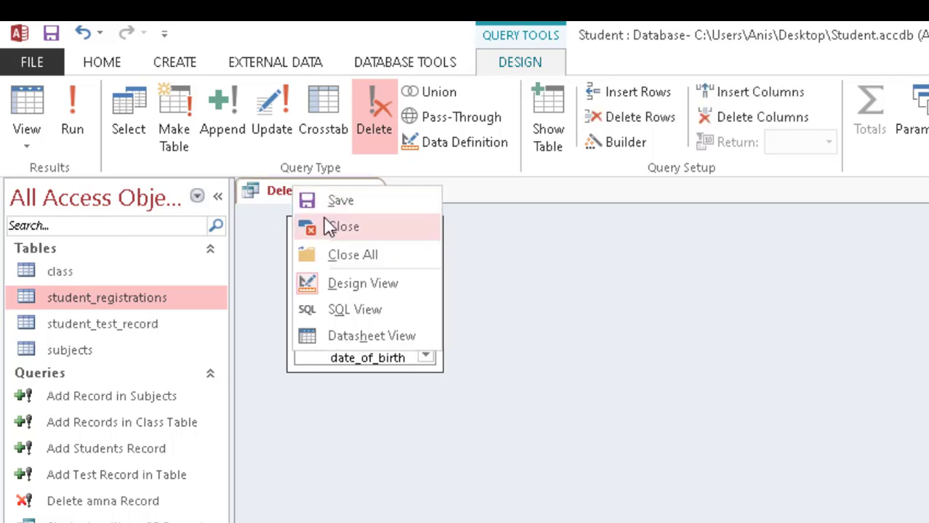
click(327, 224)
double_click(87, 303)
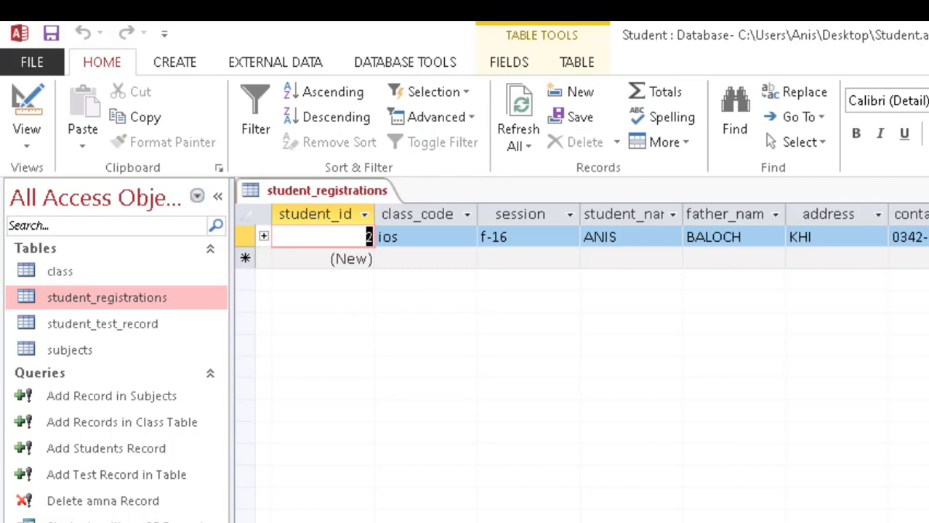
key(alt+Tab)
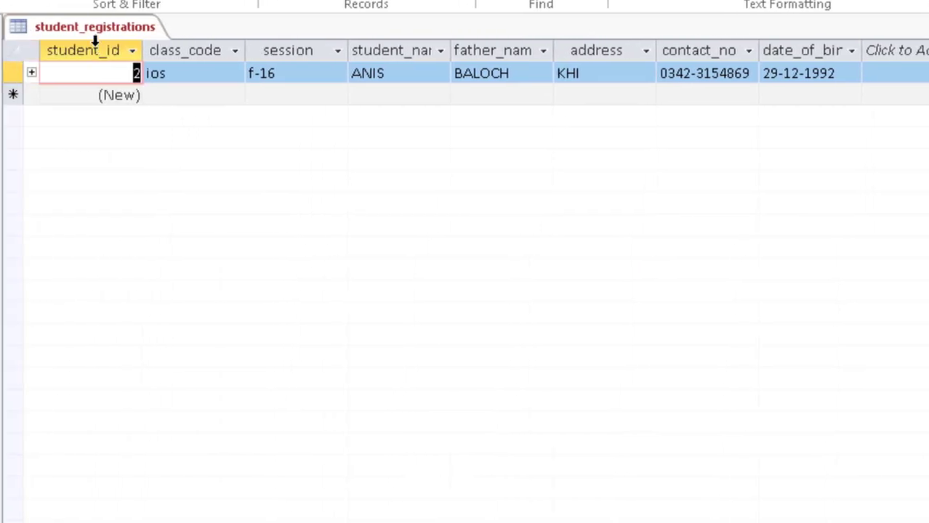
Step: Review tasks 18–20 on the slide, then return to the Student database in Access
right_click(106, 28)
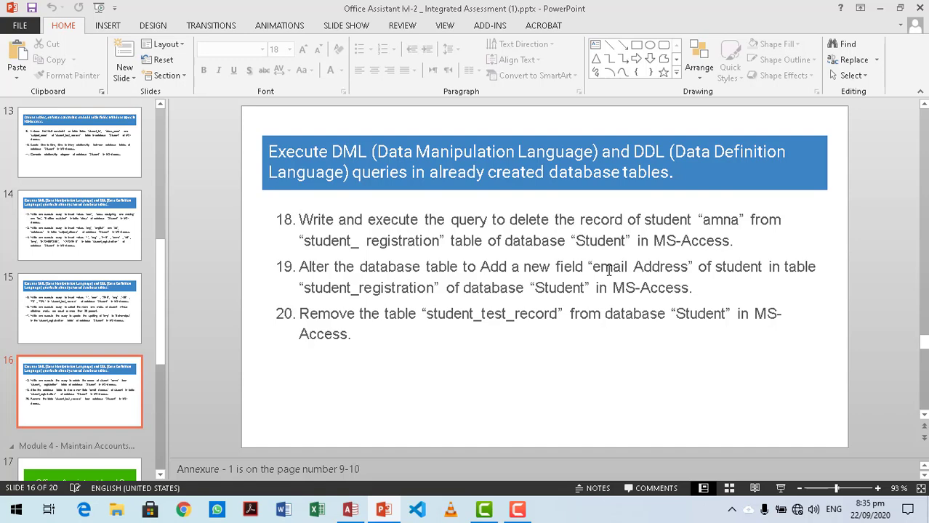
click(348, 513)
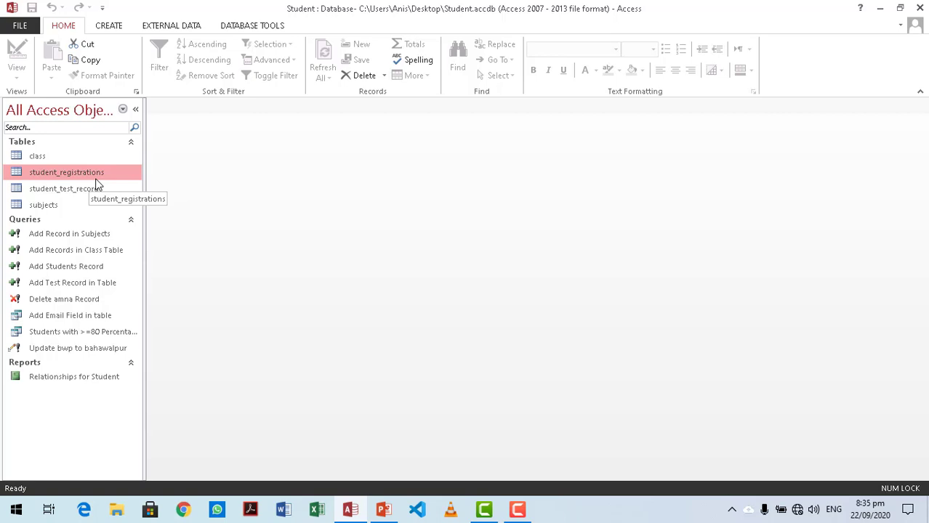
Step: Create a new query on student_registrations and switch it to SQL View
click(109, 26)
click(211, 73)
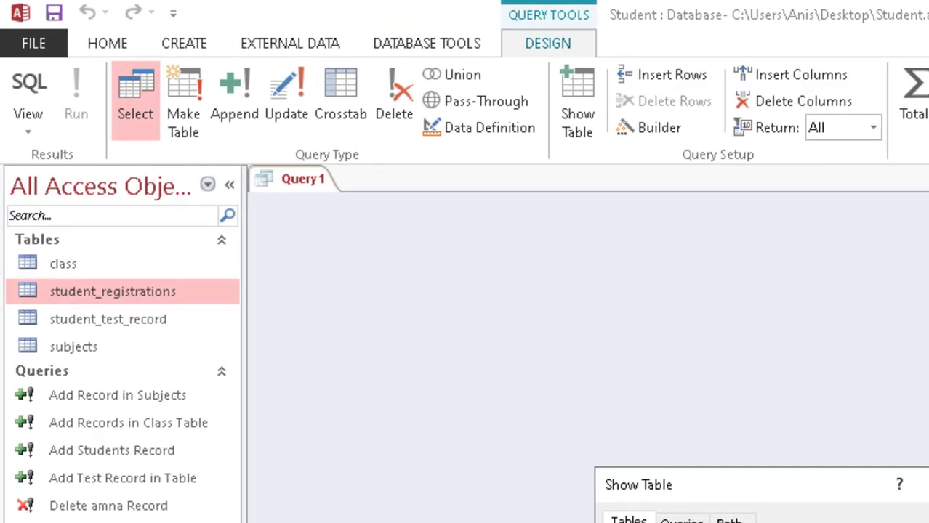
click(538, 359)
click(538, 347)
click(619, 496)
click(716, 497)
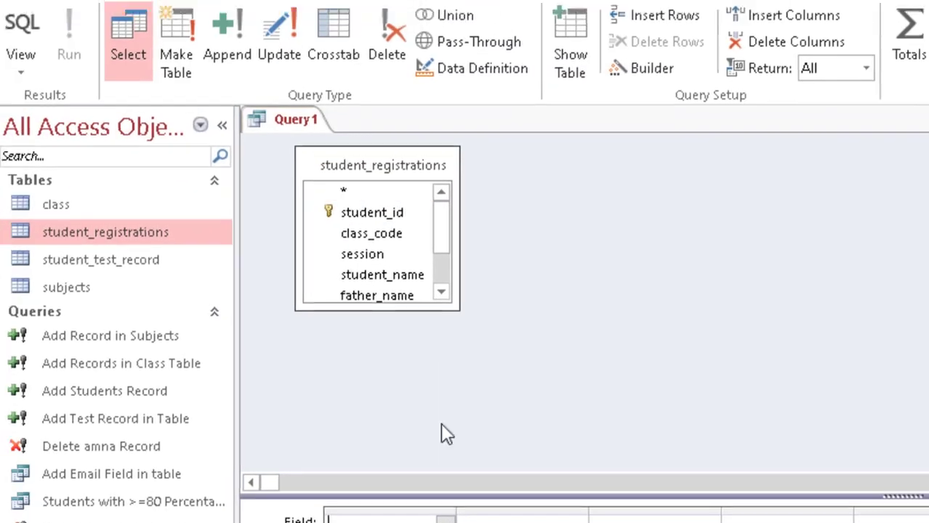
click(65, 125)
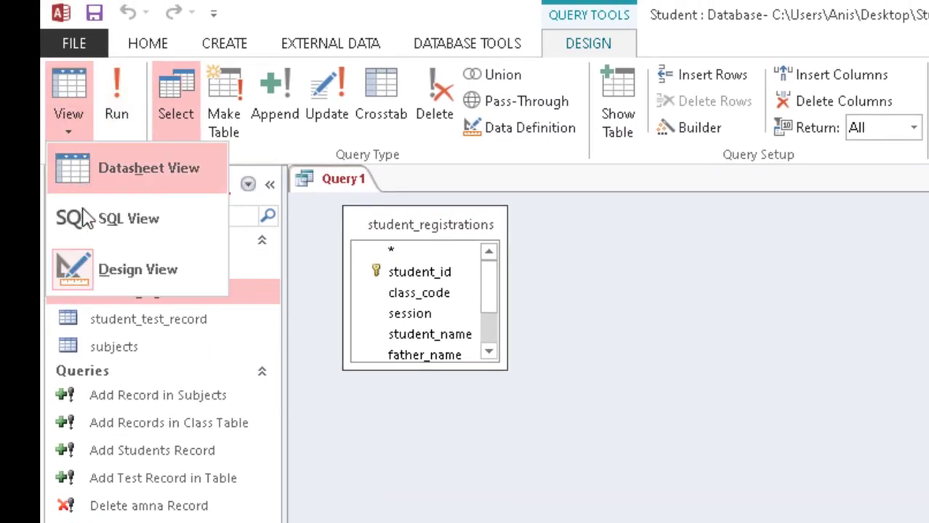
click(85, 221)
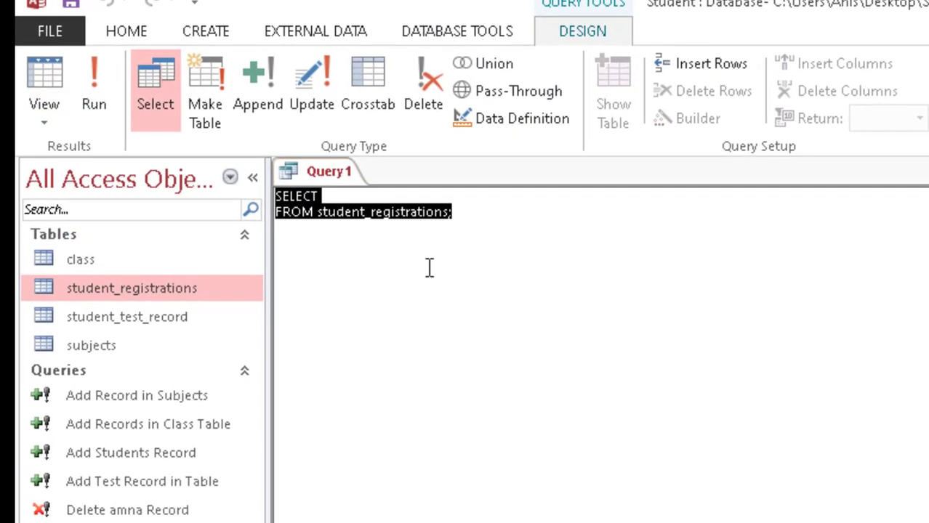
Step: Replace the SELECT with 'ALTER TABLE student_regisrations ADD COLUMN email_address Text(25);'
key(Delete)
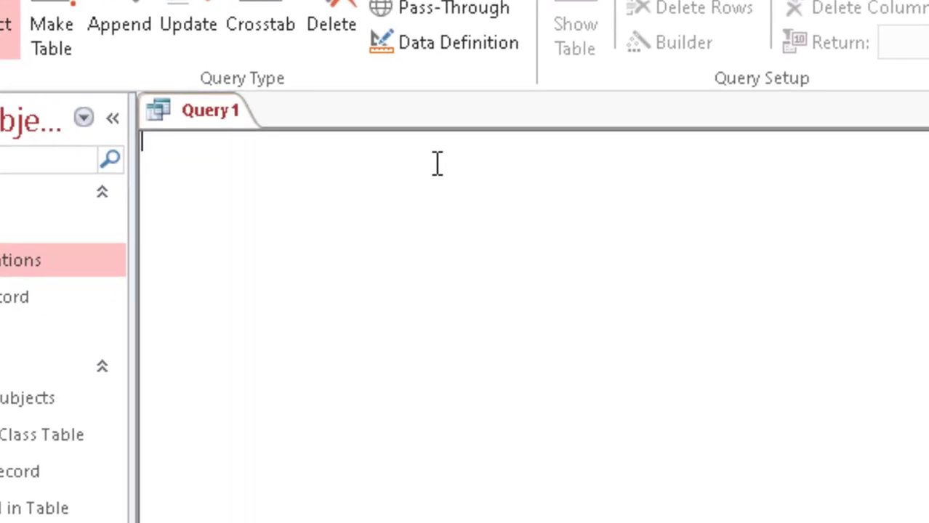
text(ALTER TABLE students_)
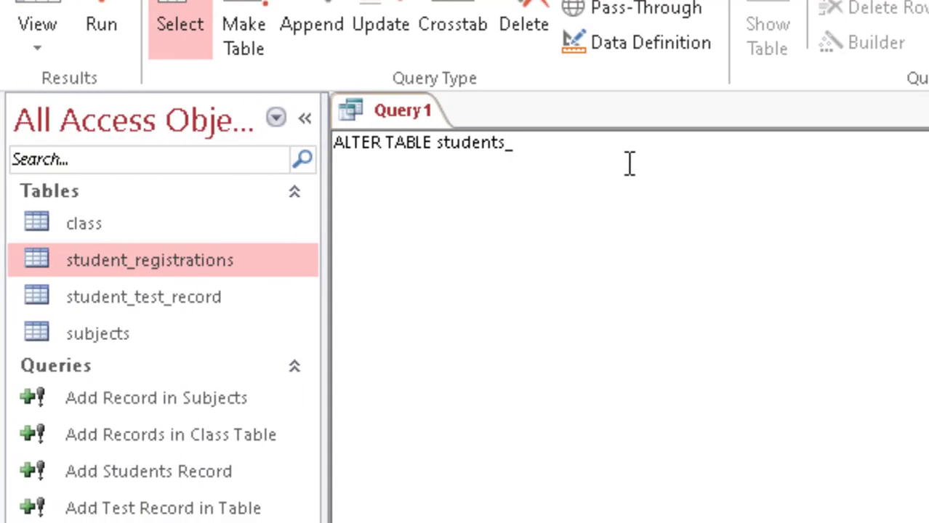
key(BackSpace)
key(BackSpace)
text(_regisrations)
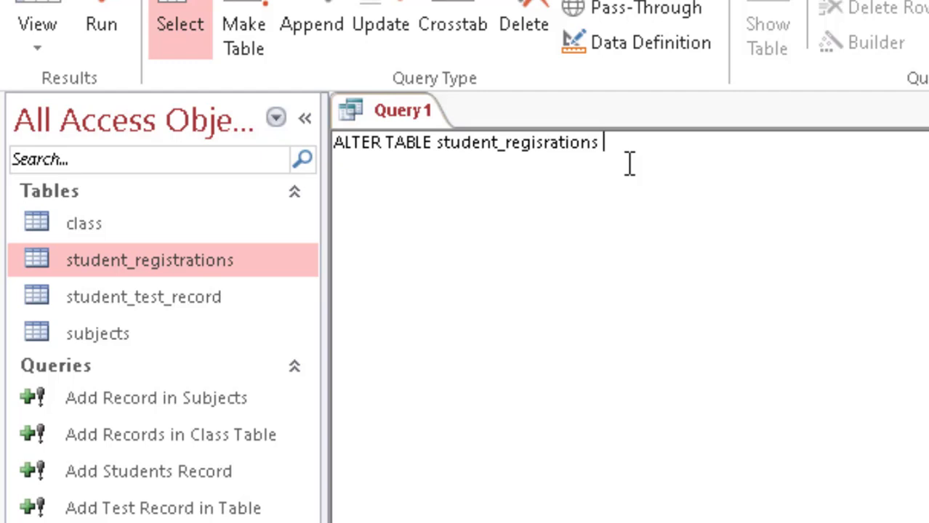
text(ADD COLUMN)
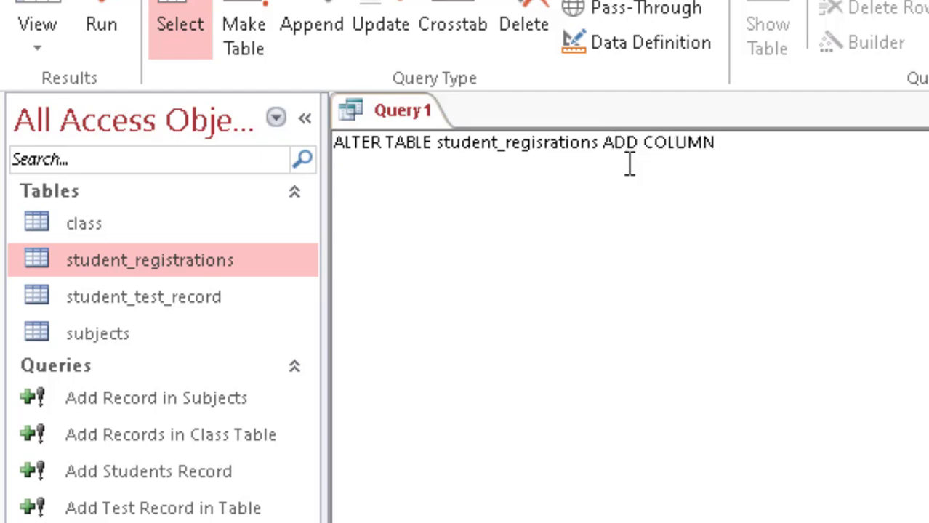
text( email_address)
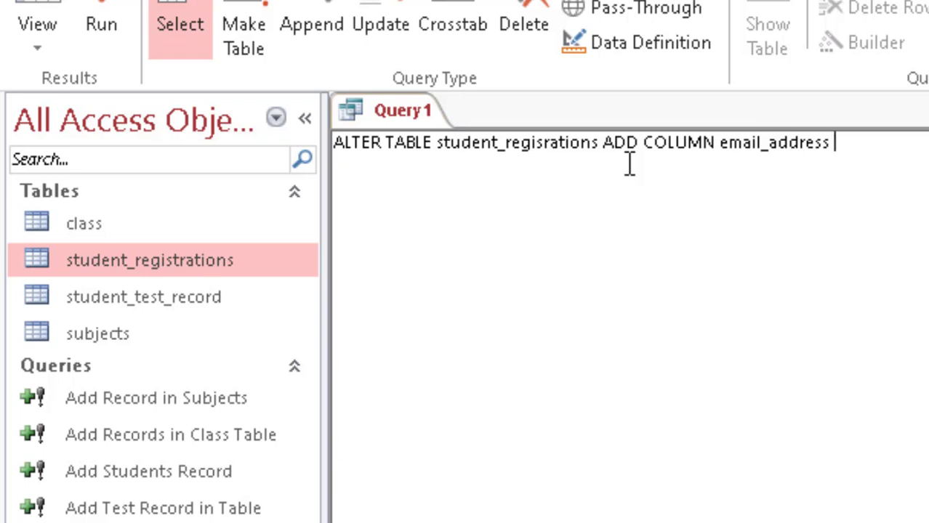
text(Text()
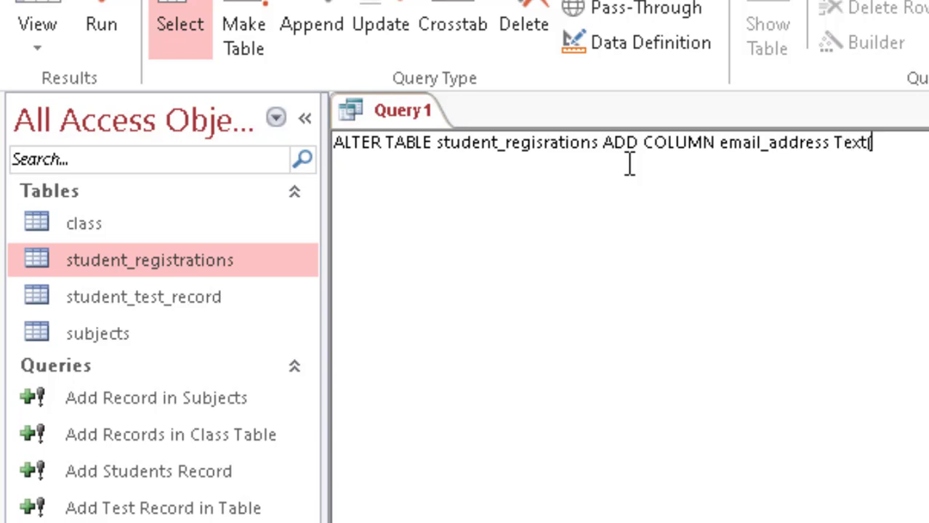
text(25);)
Step: After the cannot-find-table error, correct the name to student_registrations and rerun the ALTER TABLE query
click(100, 16)
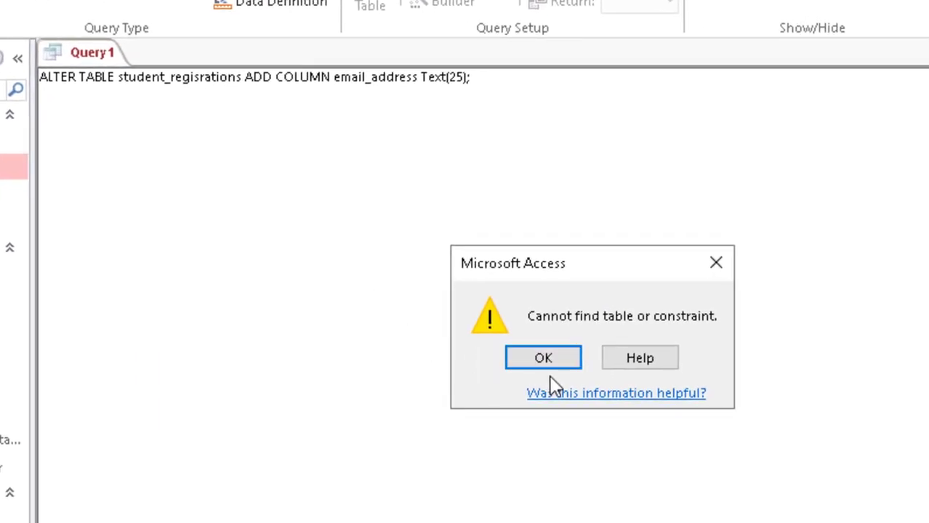
click(544, 358)
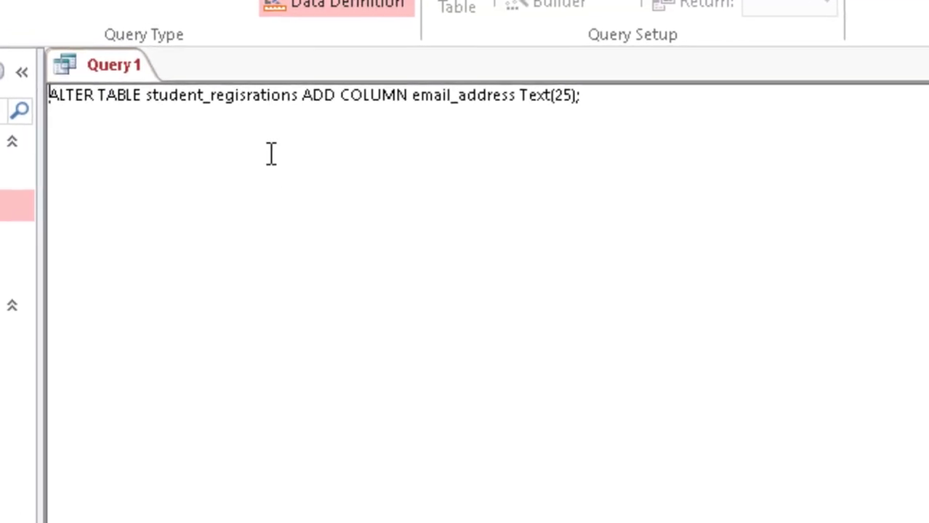
click(253, 97)
click(269, 99)
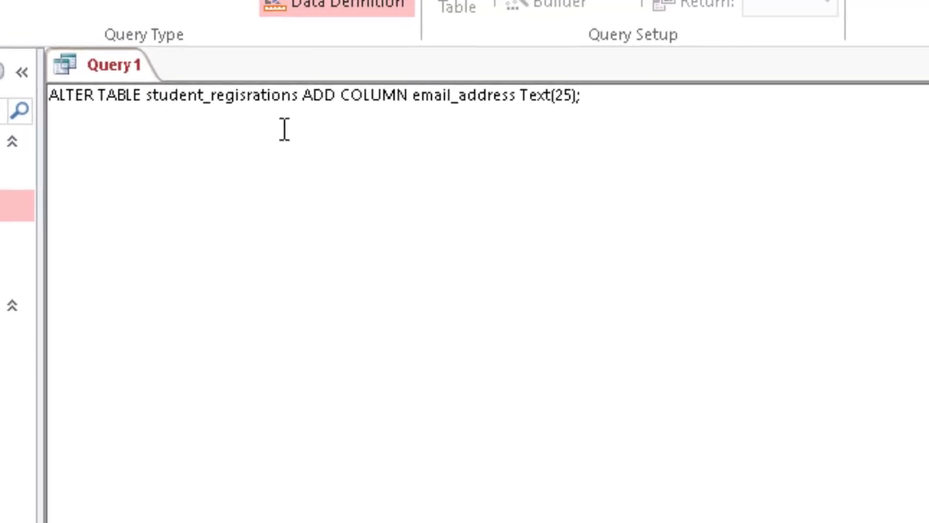
key(BackSpace)
key(BackSpace)
key(BackSpace)
text(trat)
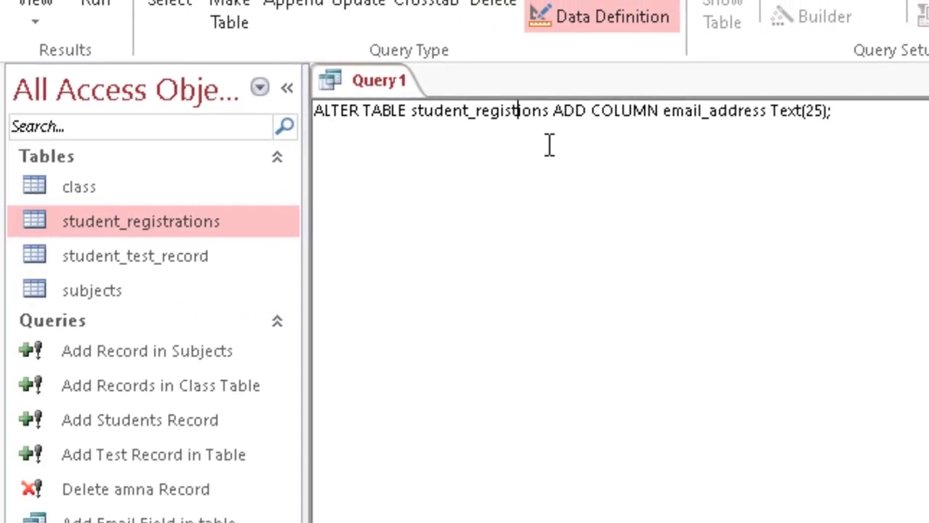
text(on)
key(BackSpace)
key(BackSpace)
key(BackSpace)
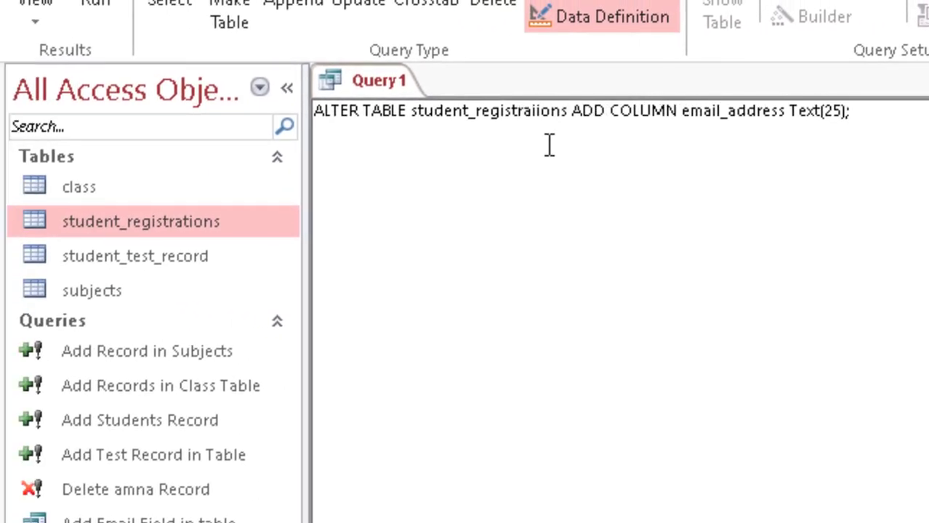
text(t)
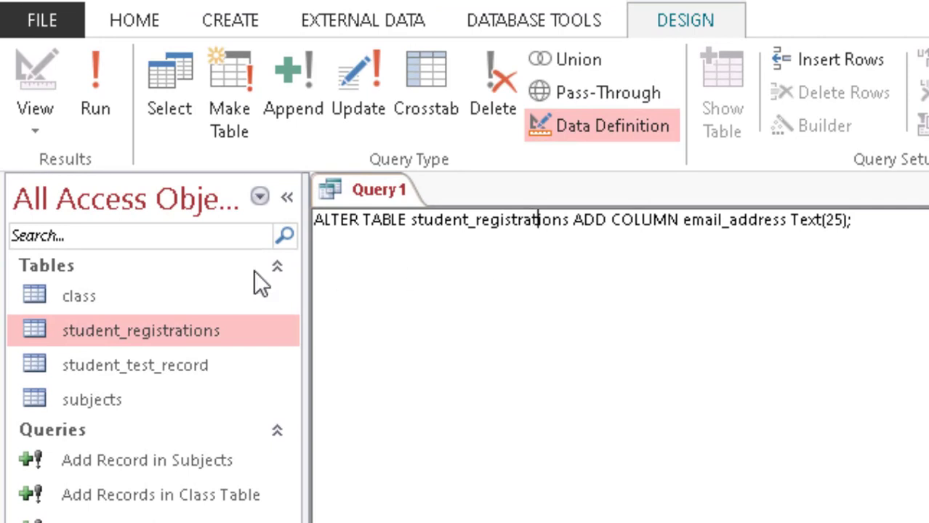
click(76, 73)
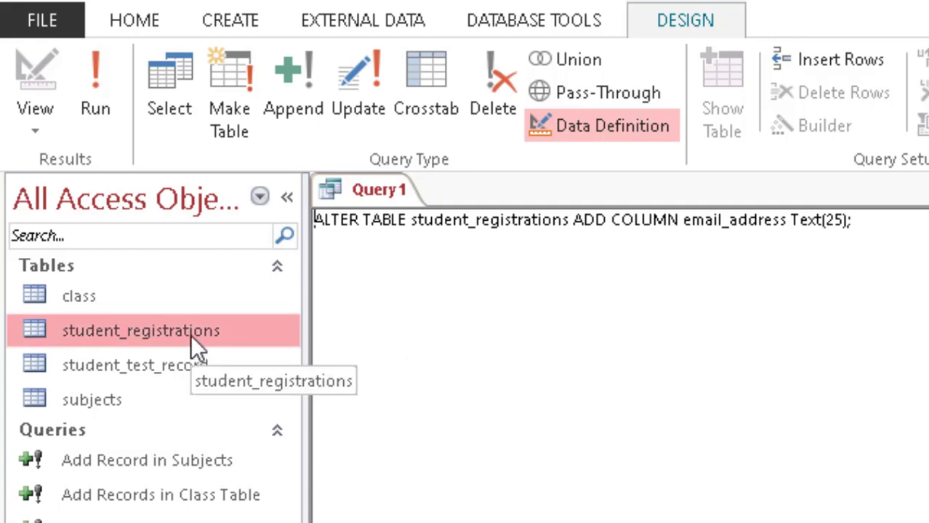
Step: Open student_registrations to confirm the new email_address column, then close the table
double_click(157, 328)
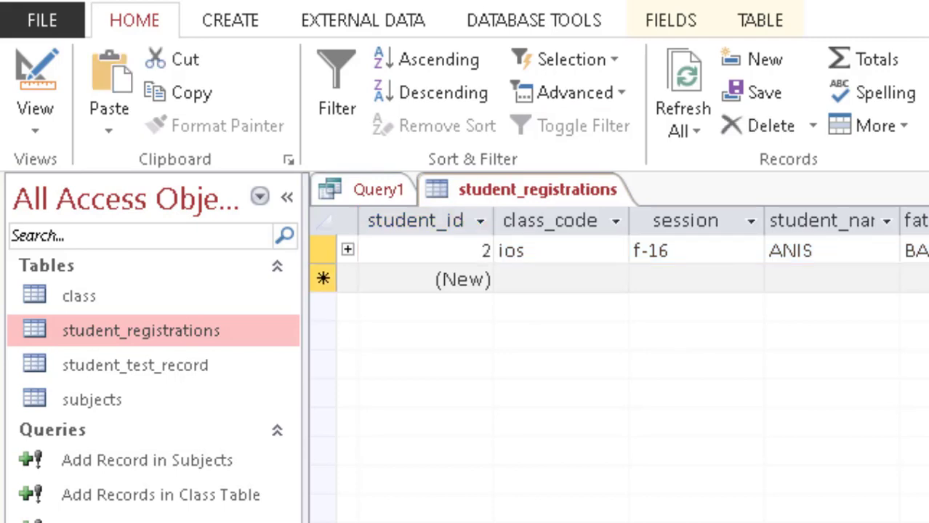
right_click(552, 190)
click(585, 241)
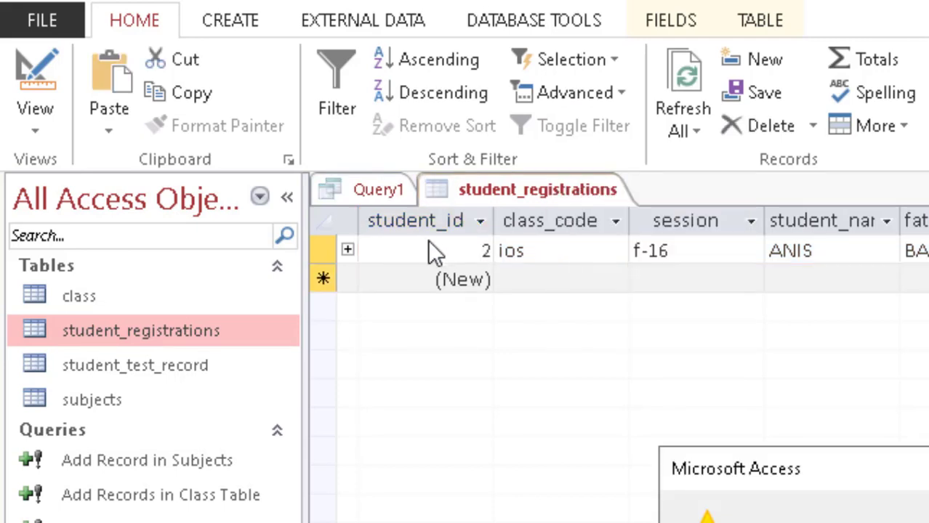
click(858, 522)
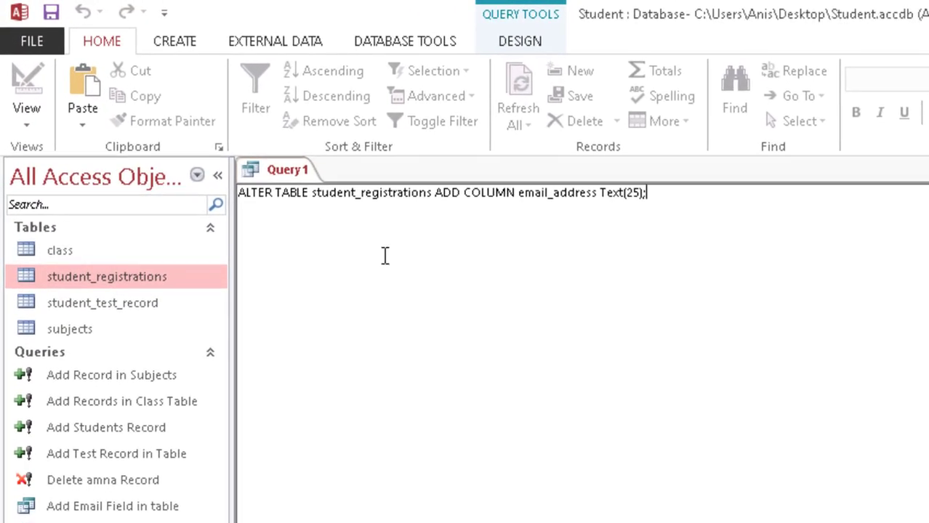
Step: Save the query as 'Add email Address field in table' and close it
key(ctrl+s)
text(D)
key(BackSpace)
text(Add email )
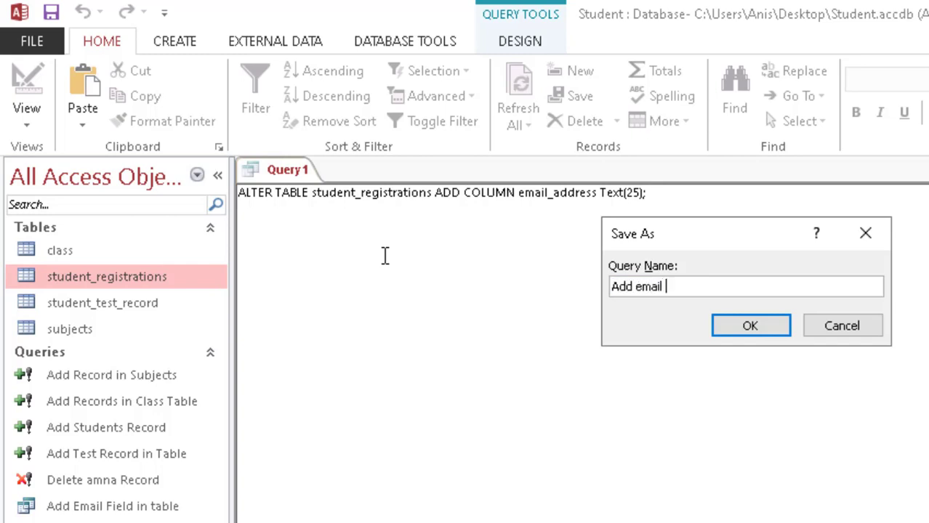
text(Address field in table)
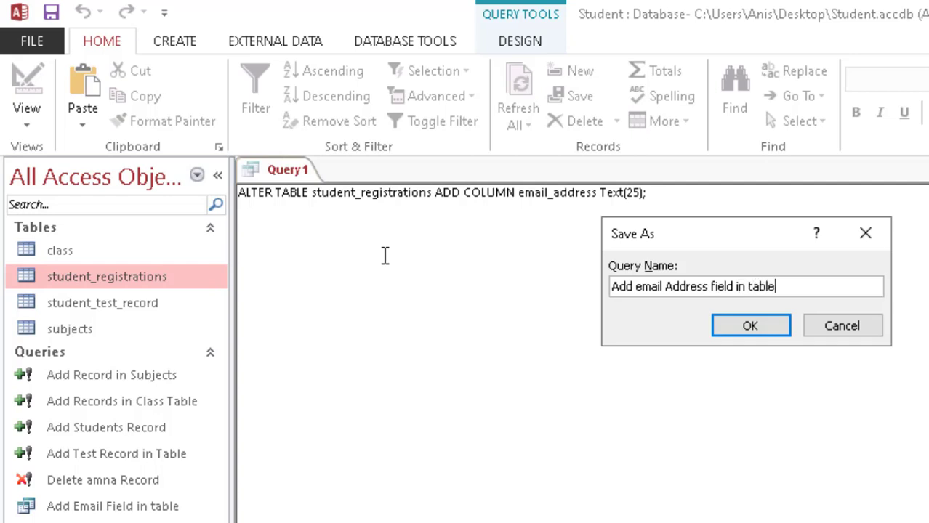
key(Return)
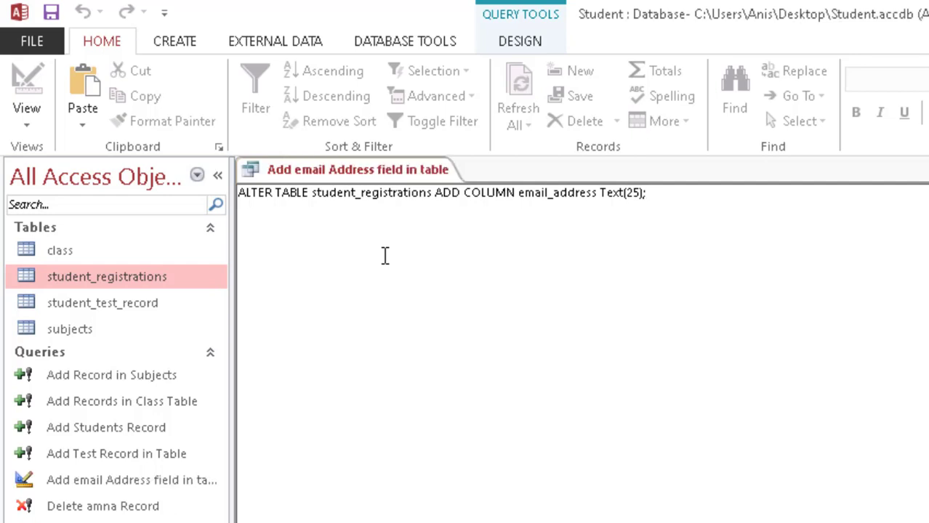
right_click(321, 176)
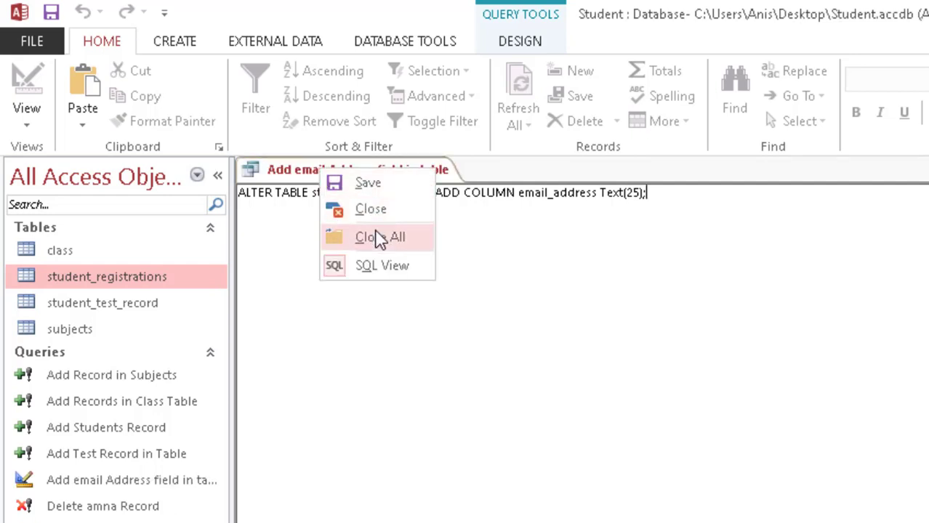
click(381, 238)
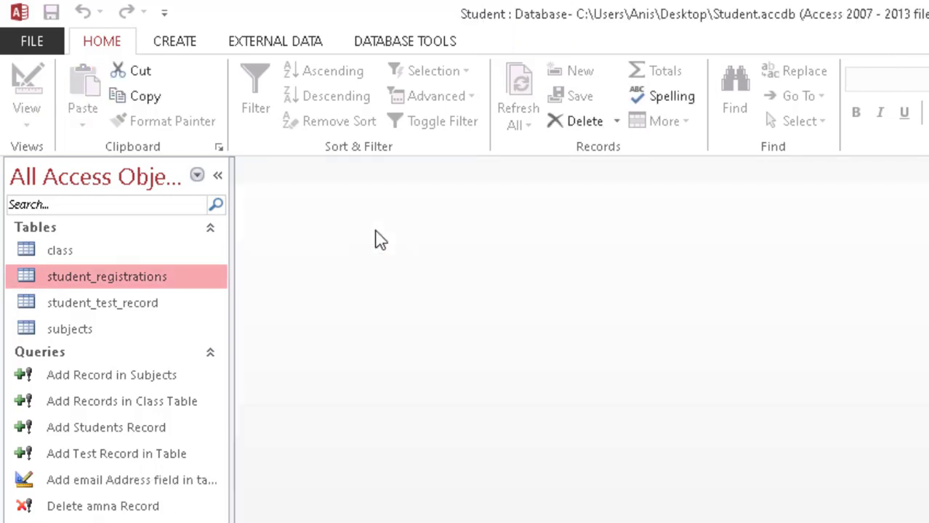
click(190, 48)
Step: Start a new design-view query on student_test_record and switch it to SQL View
click(321, 134)
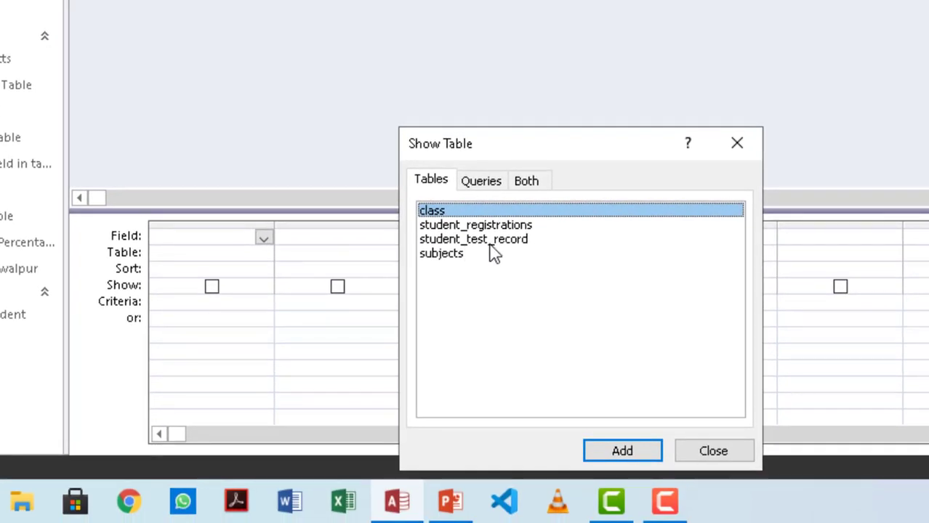
click(491, 243)
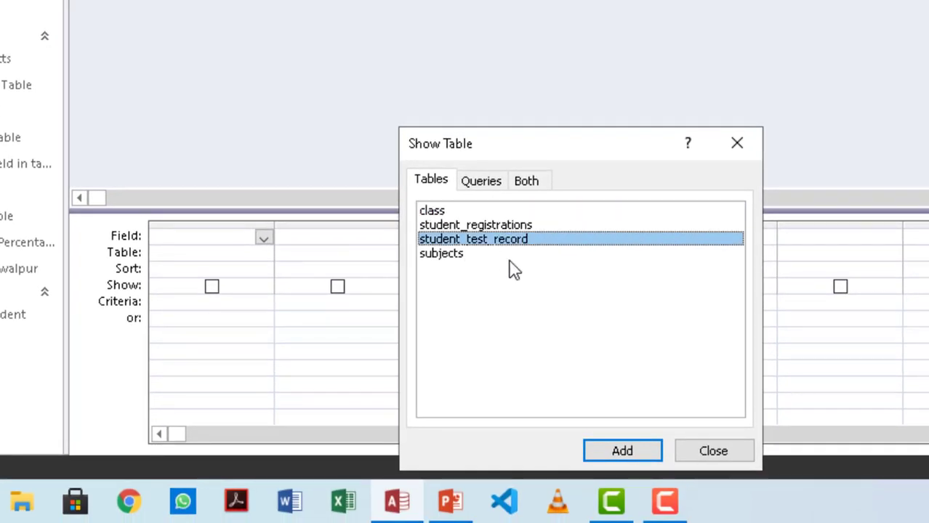
click(629, 459)
click(721, 452)
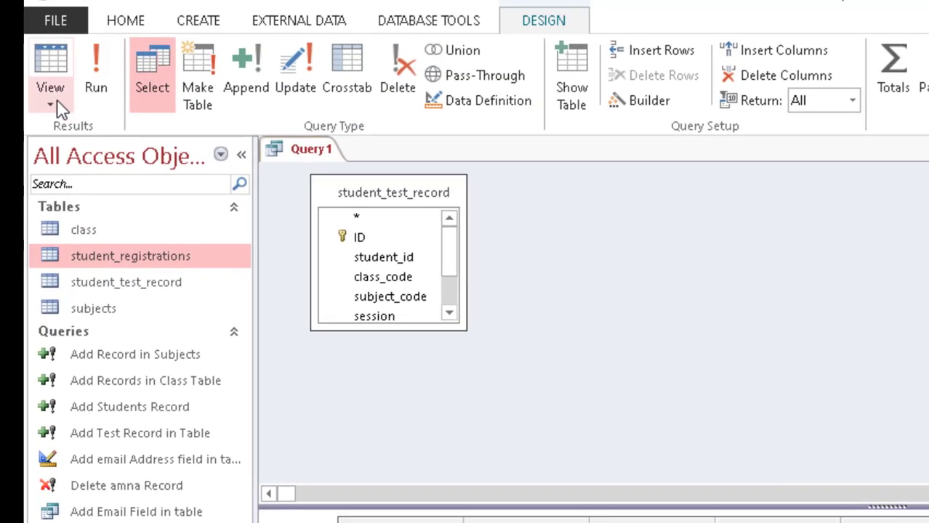
click(52, 101)
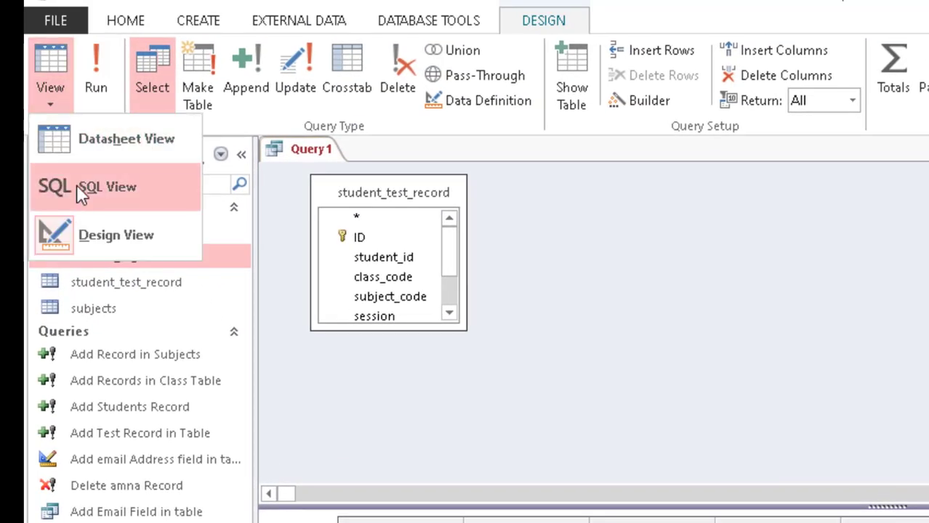
click(77, 185)
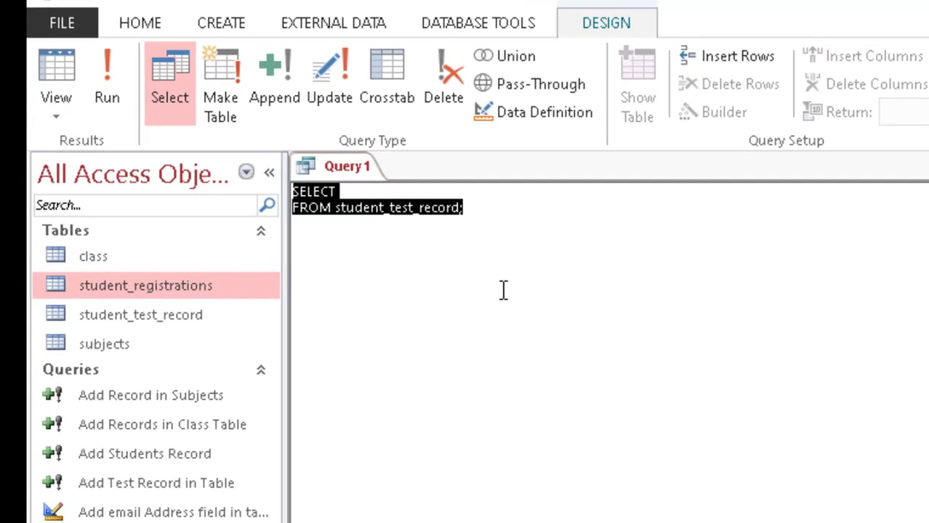
Step: Enter and run the SQL 'DROP TABLE student_test_record;'
text(d)
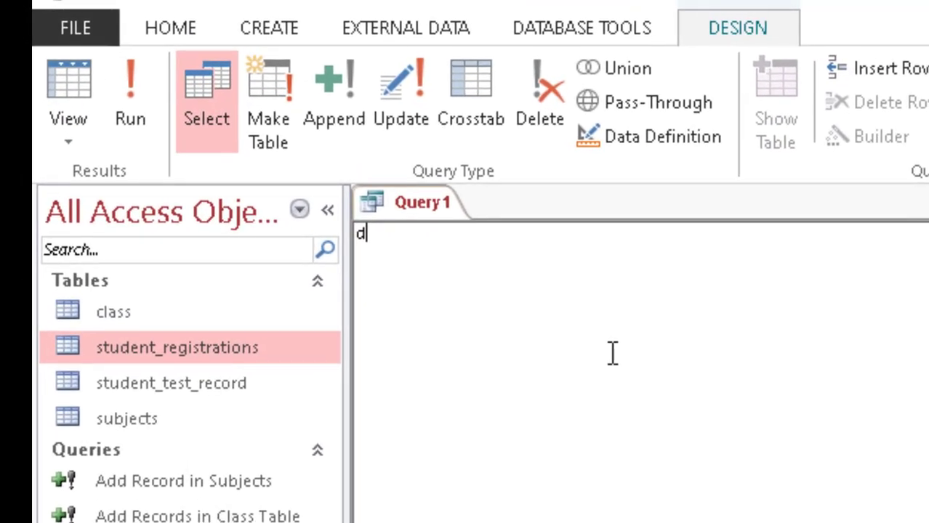
key(BackSpace)
text(DROP )
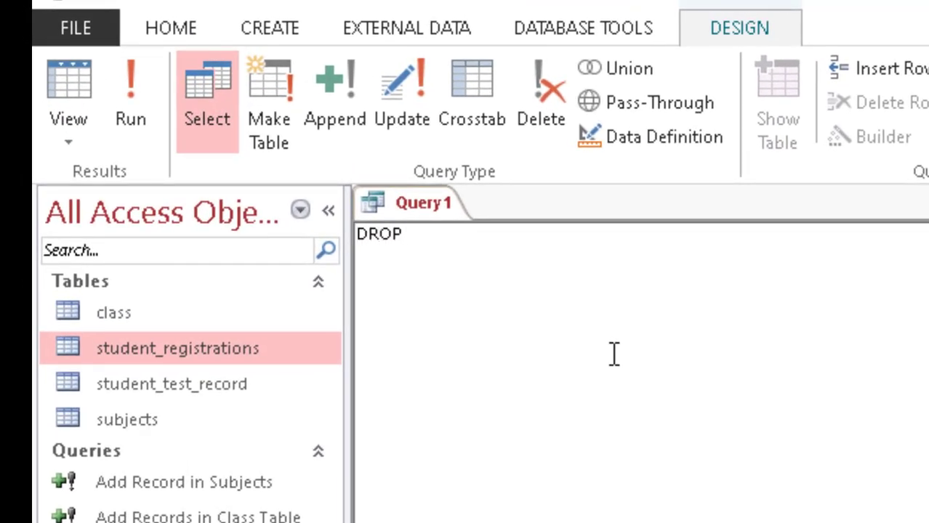
text(Tb)
key(BackSpace)
text(ABLE )
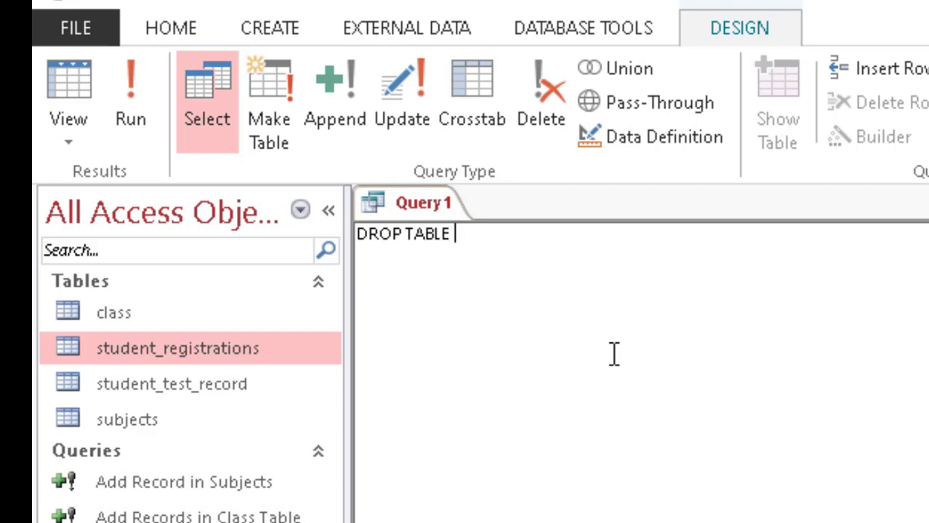
text(student_)
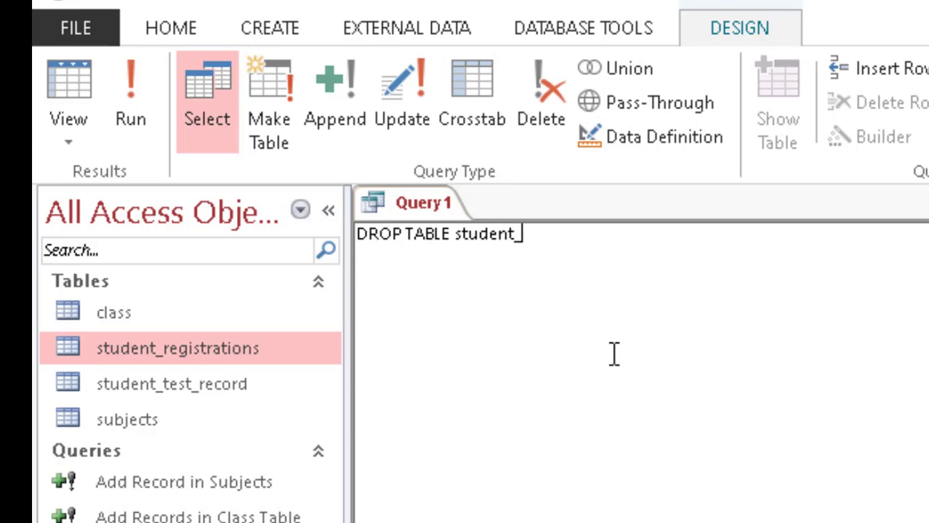
text(test_record;)
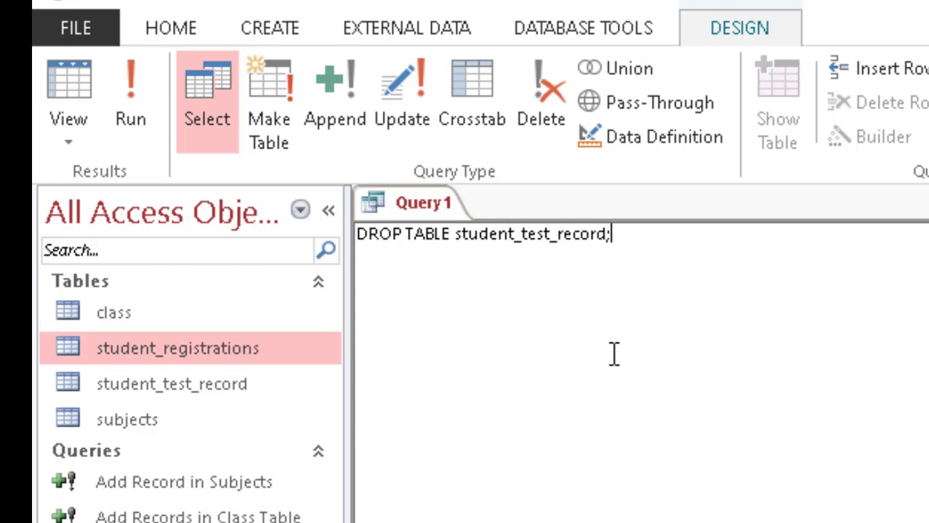
click(124, 98)
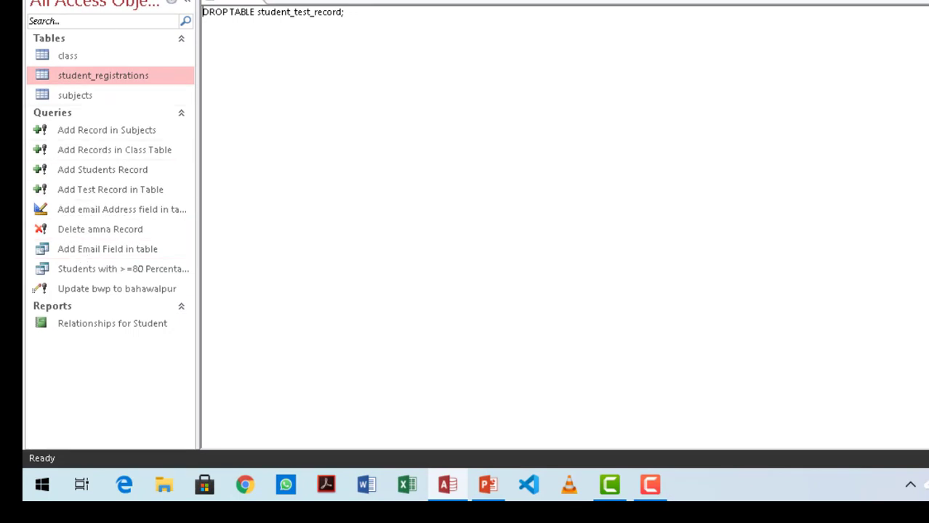
Step: Save the DROP TABLE query as 'Delete' and close its window
key(ctrl+s)
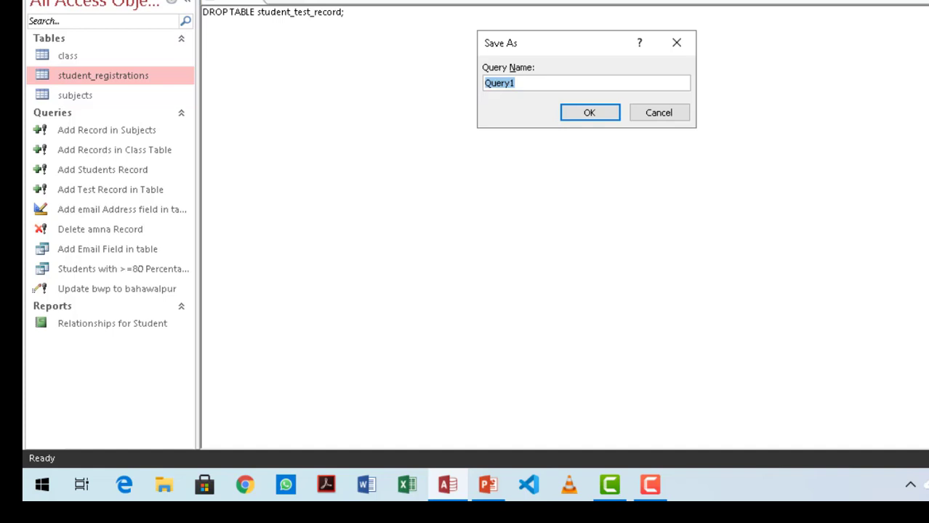
text(Delete)
key(Return)
text(T)
key(BackSpace)
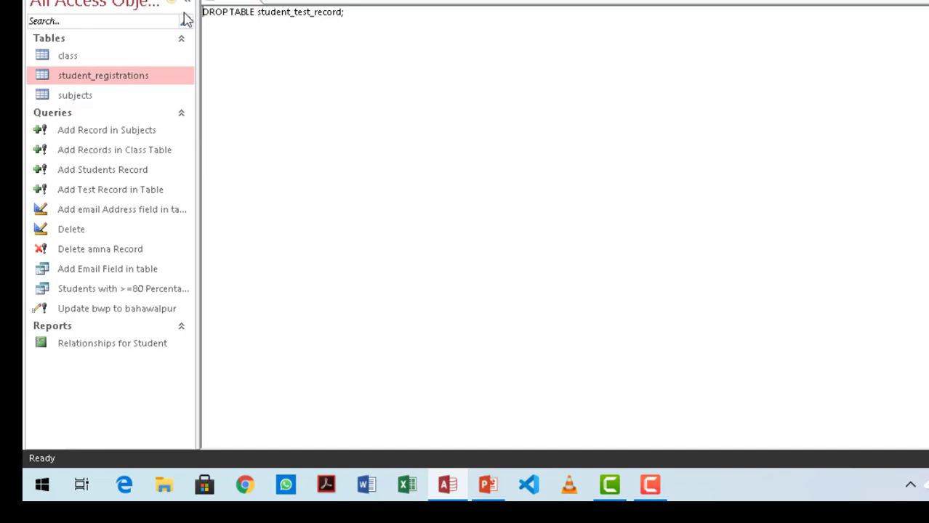
right_click(238, 1)
click(257, 26)
Step: Rename the query to 'Delete student test record table' and open the Relationships for Student report
right_click(71, 232)
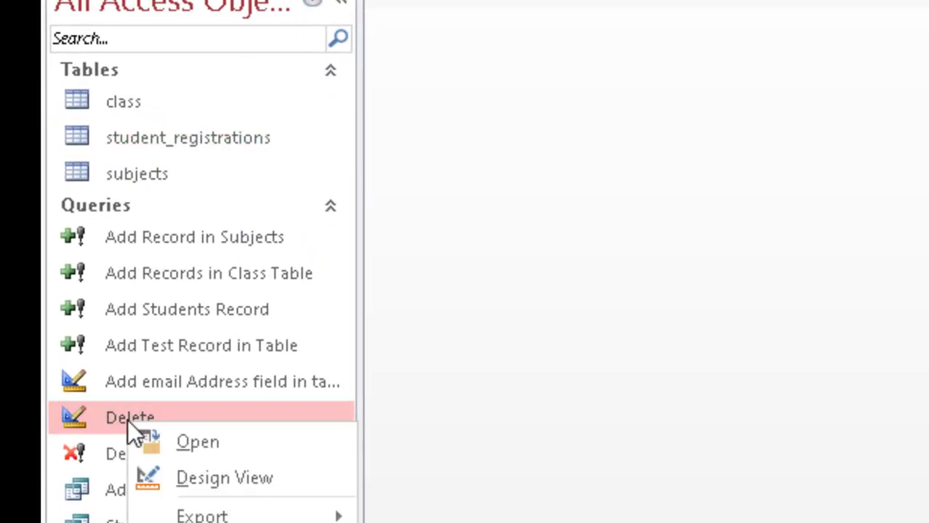
click(202, 522)
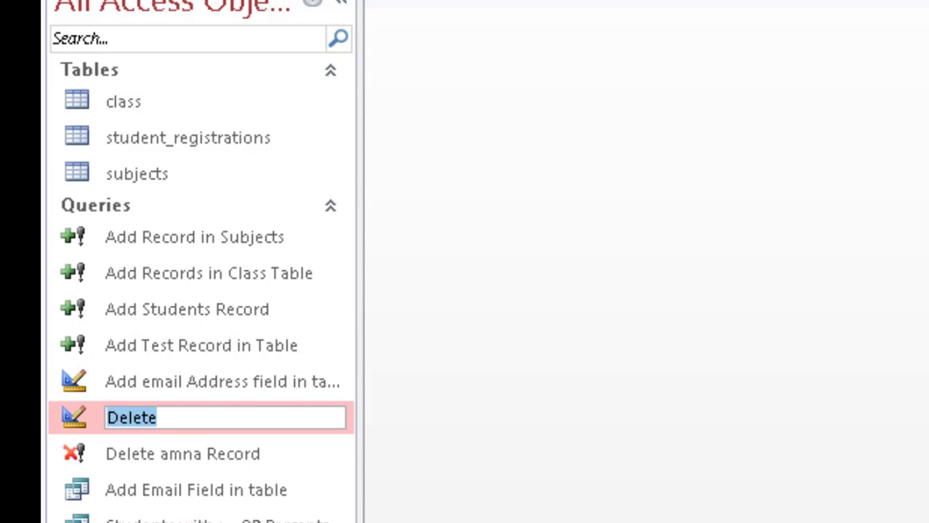
key(End)
text(student_test)
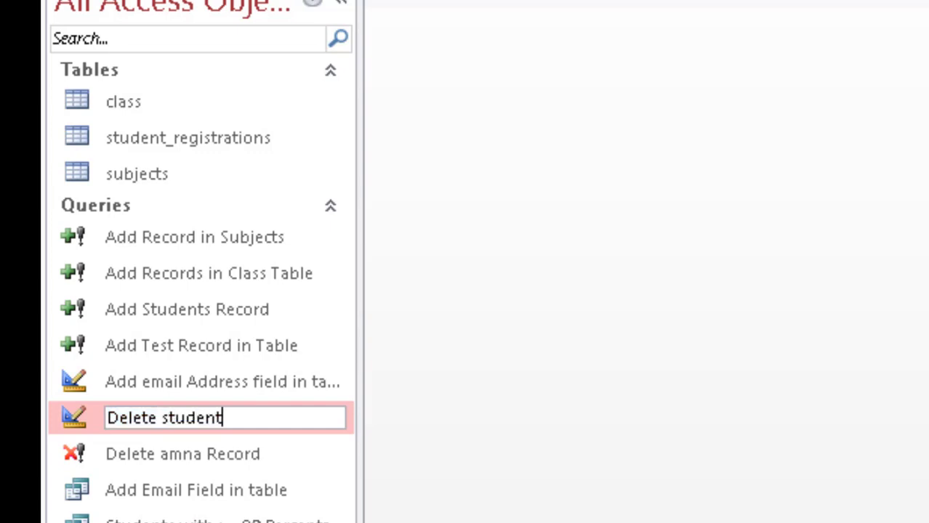
key(BackSpace)
key(BackSpace)
key(BackSpace)
key(BackSpace)
key(BackSpace)
key(BackSpace)
text(test record table)
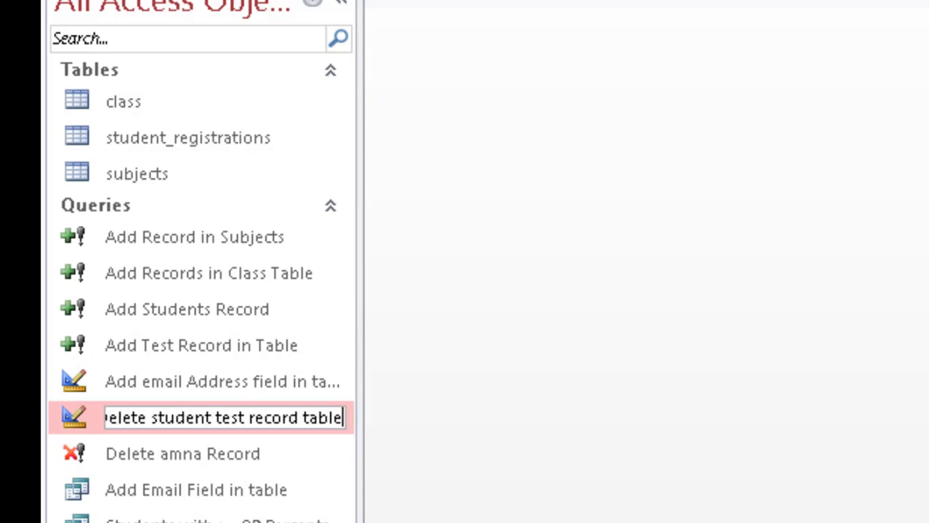
key(Return)
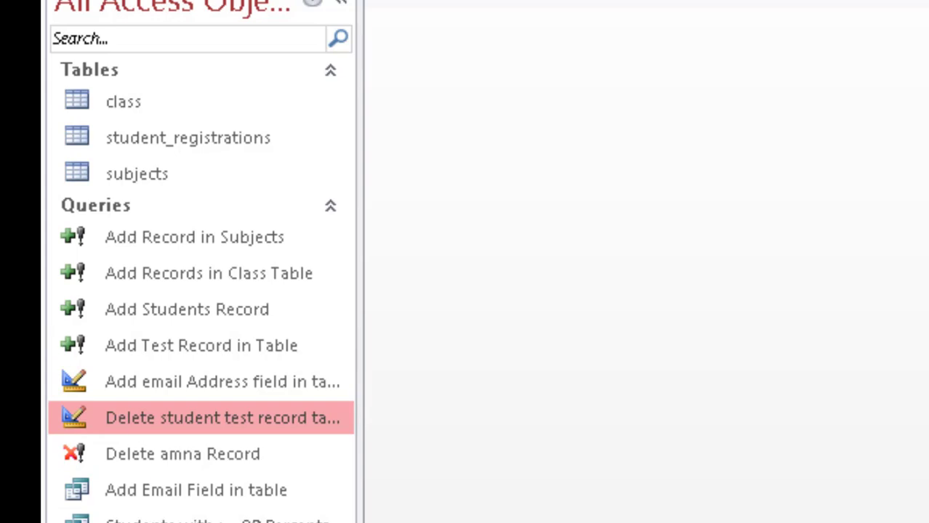
double_click(156, 458)
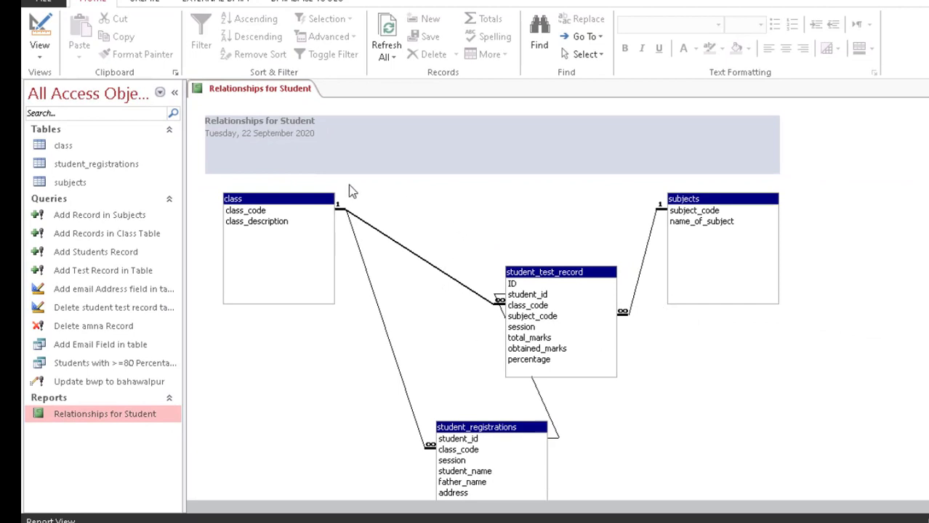
right_click(264, 90)
click(299, 118)
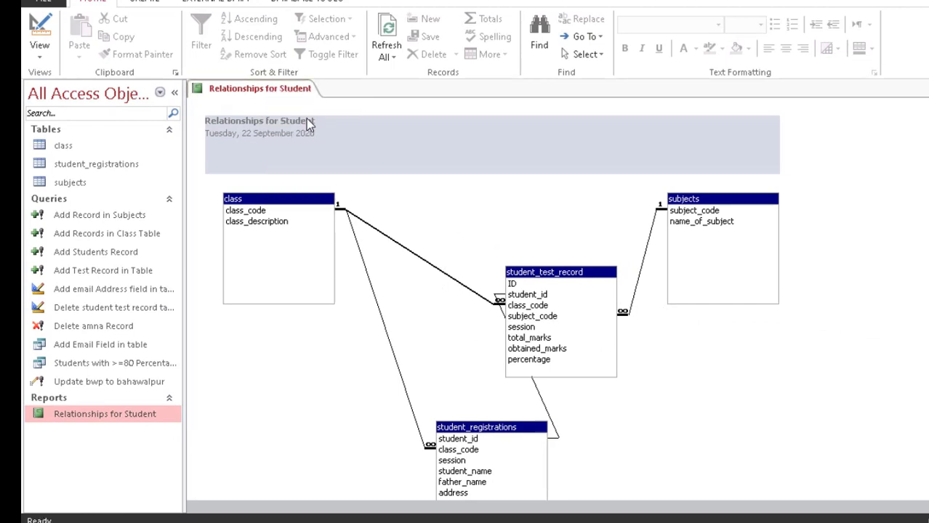